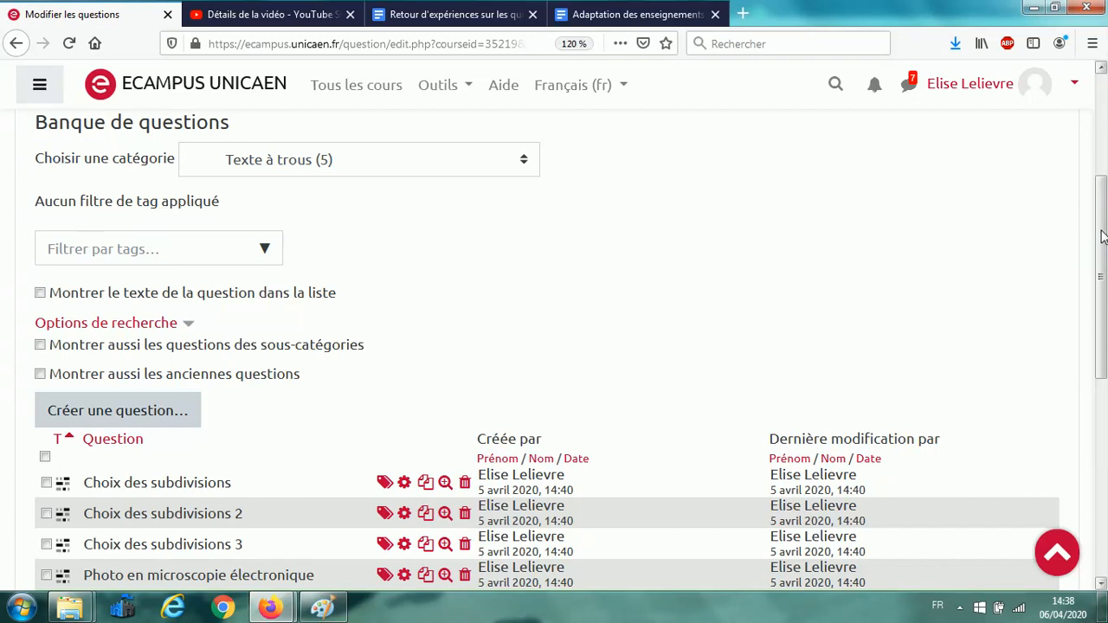
Preview the questions "Photo en microscopie électronique" and "Choix des subdivisions 3", and open the answer choices of the latter.
scroll(1101, 235, down, 3)
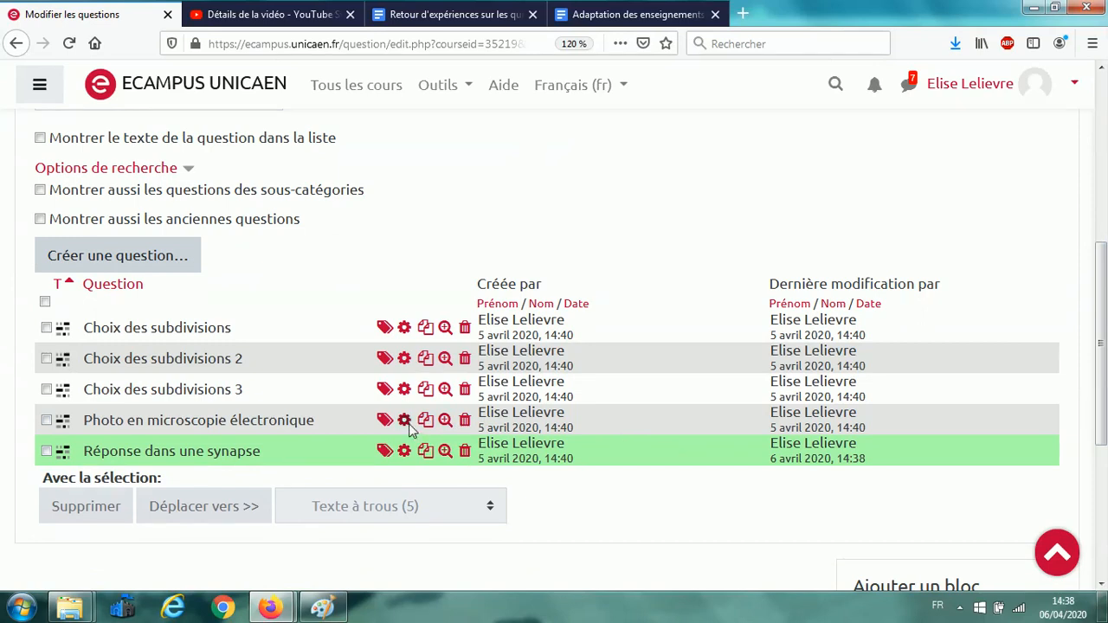
click(445, 420)
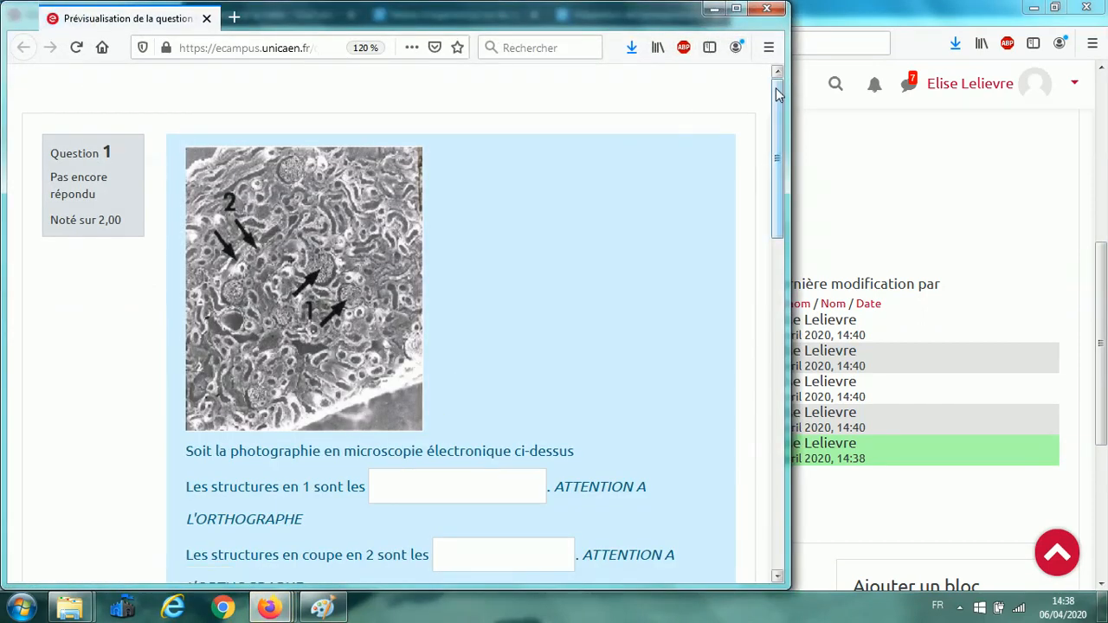
drag(778, 92, 784, 120)
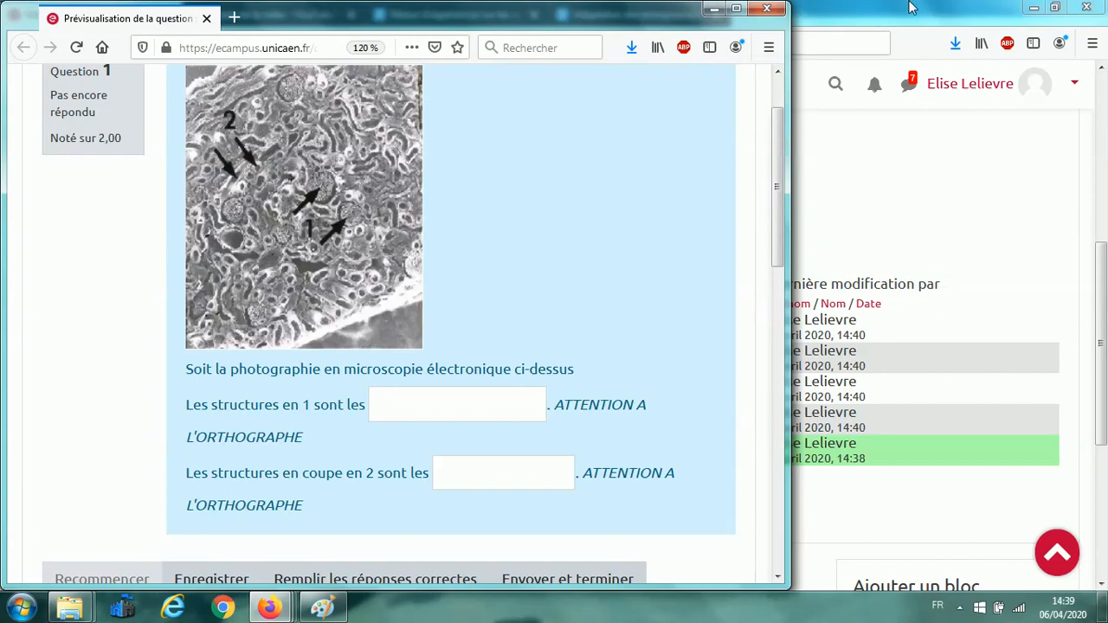
click(714, 9)
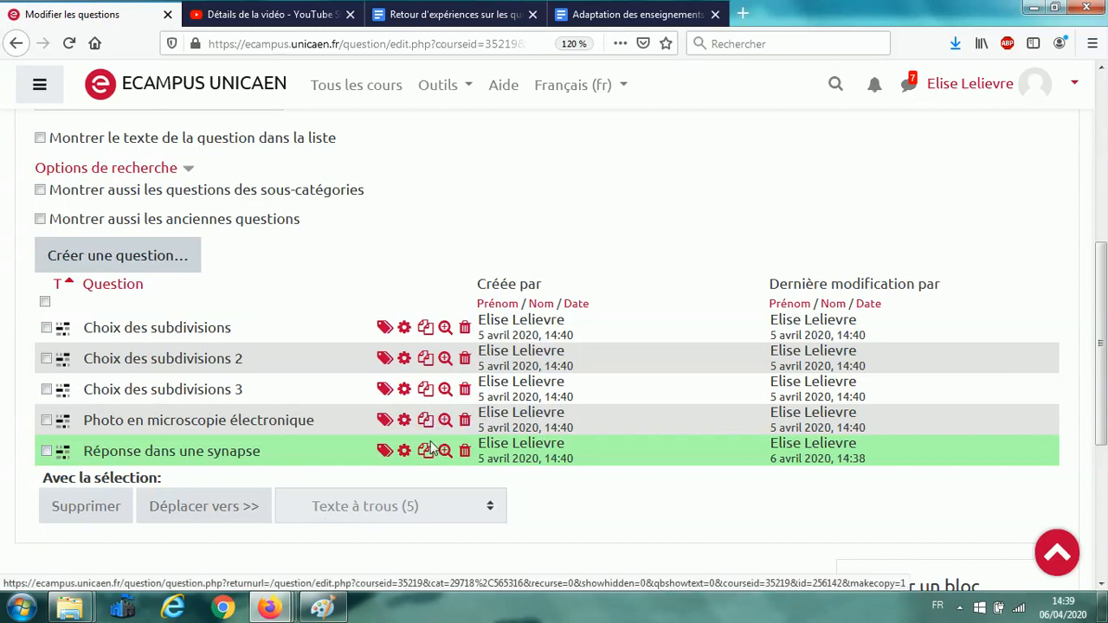
click(444, 391)
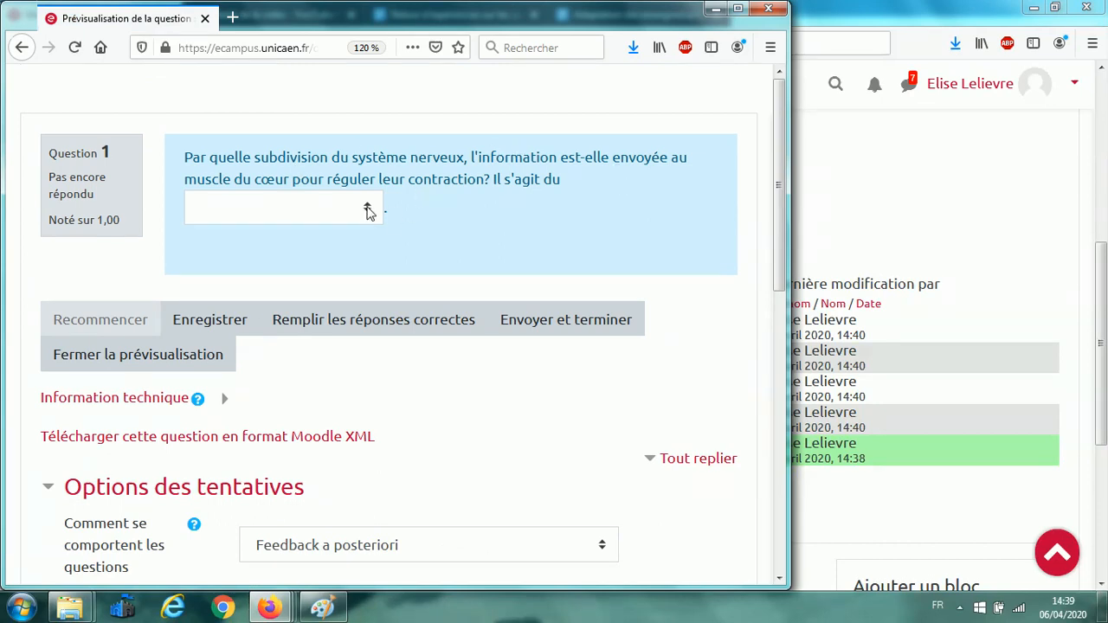
click(367, 210)
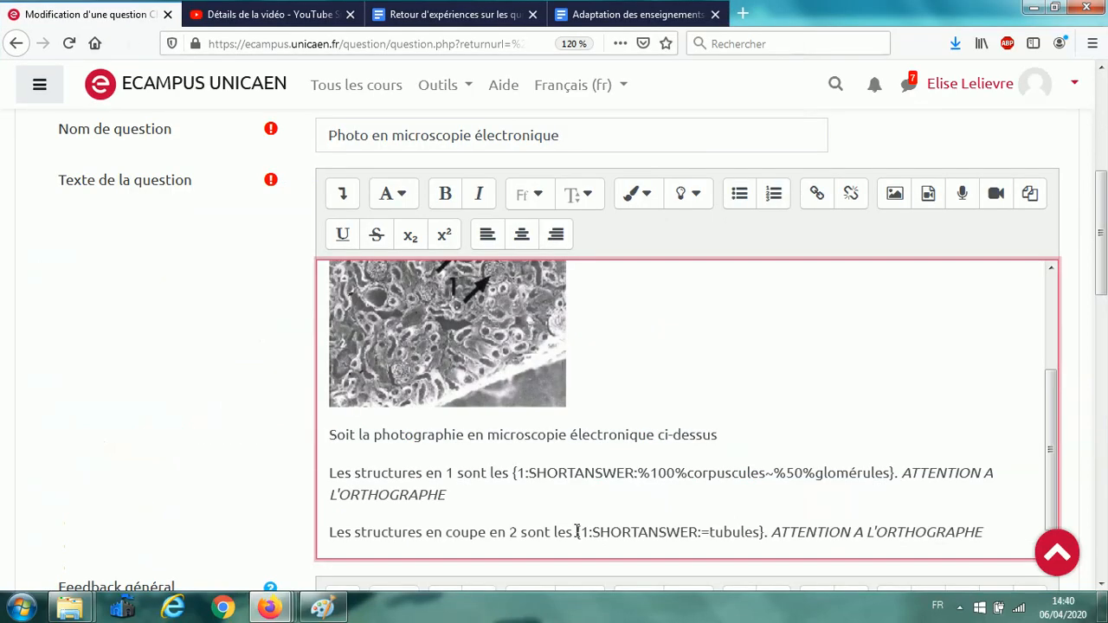
Copy the microscopy question's text with both SHORTANSWER codes, leaving out the image, and paste it into a new Microsoft Word document.
drag(577, 532, 765, 528)
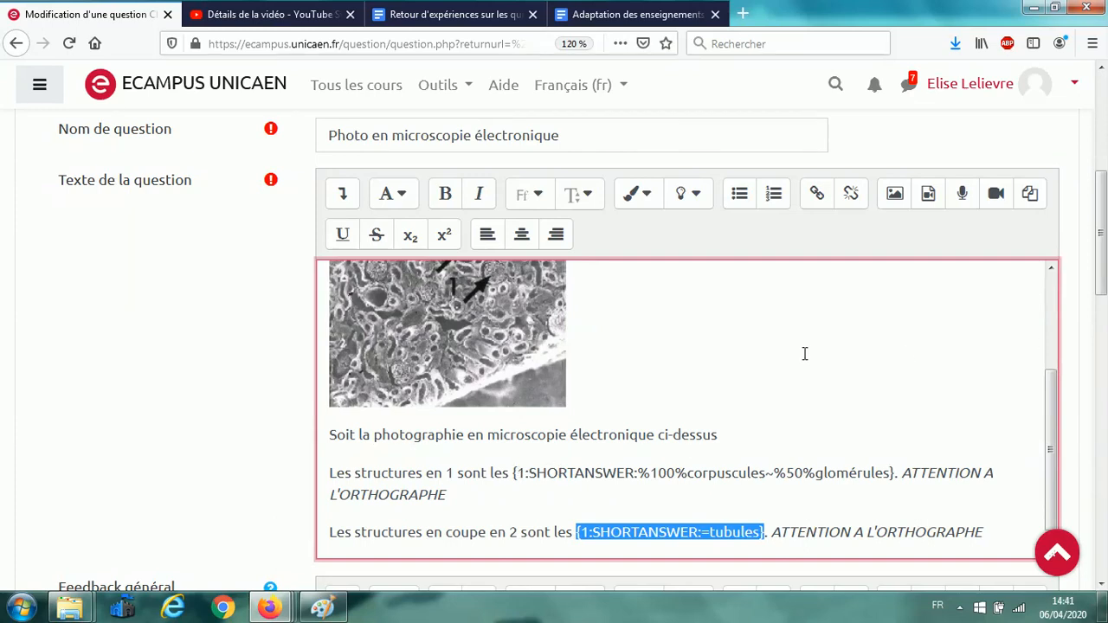
drag(740, 346, 998, 530)
key(ctrl+c)
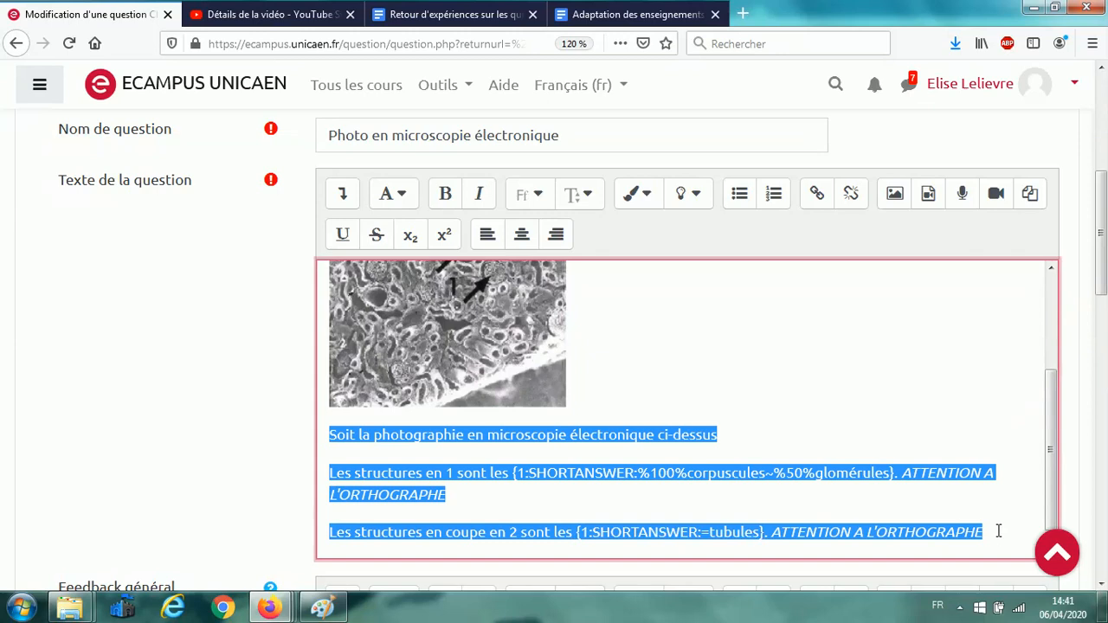
mouse_move(282, 603)
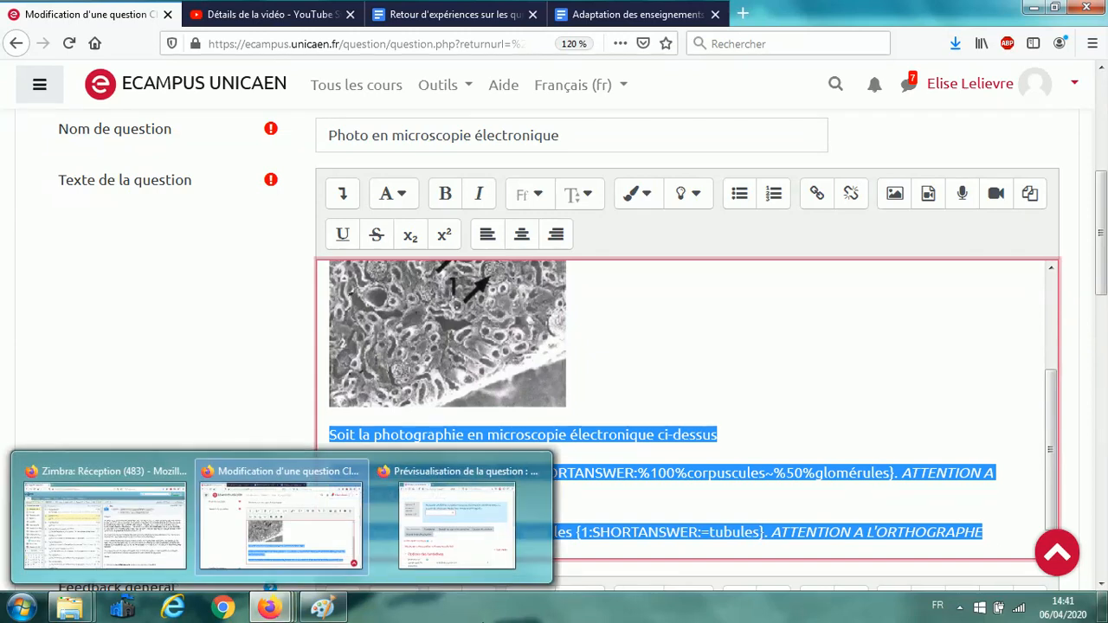
click(20, 608)
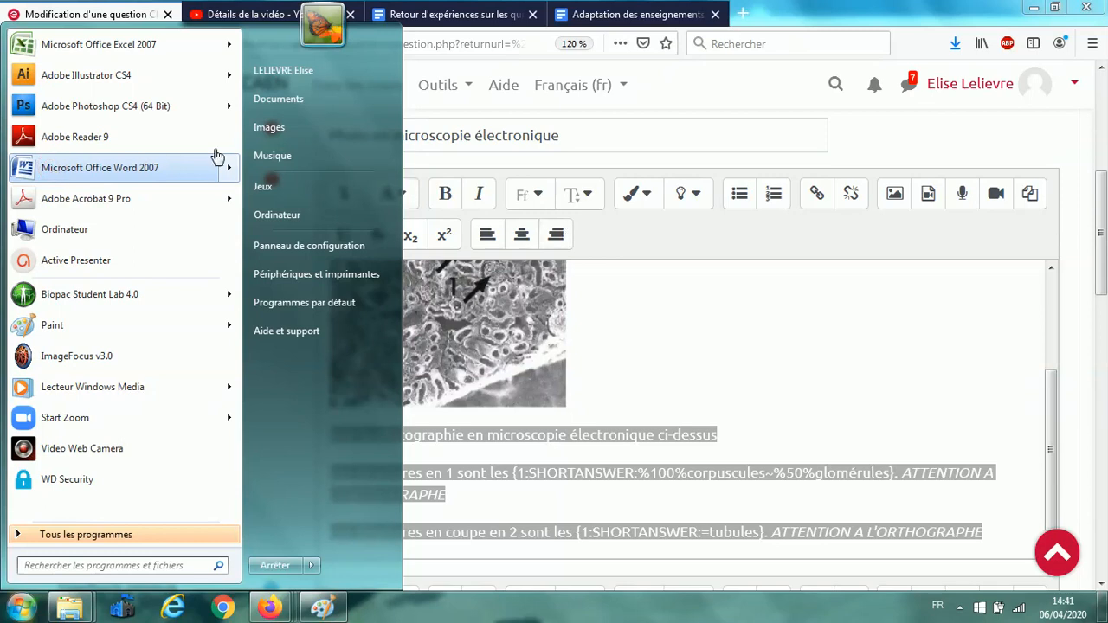
click(108, 168)
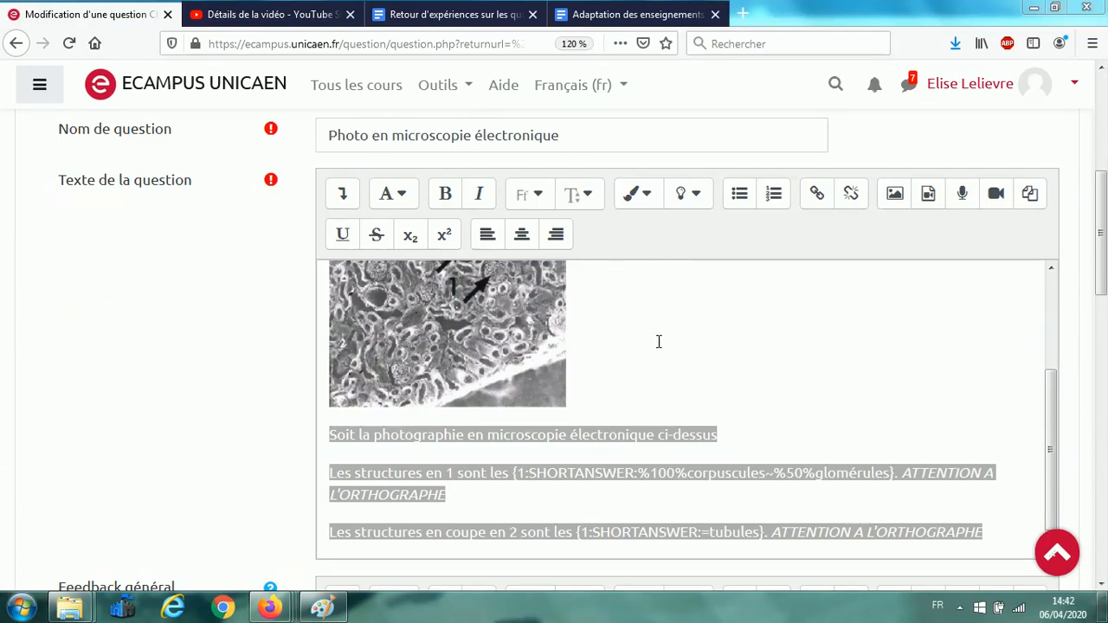
key(ctrl+v)
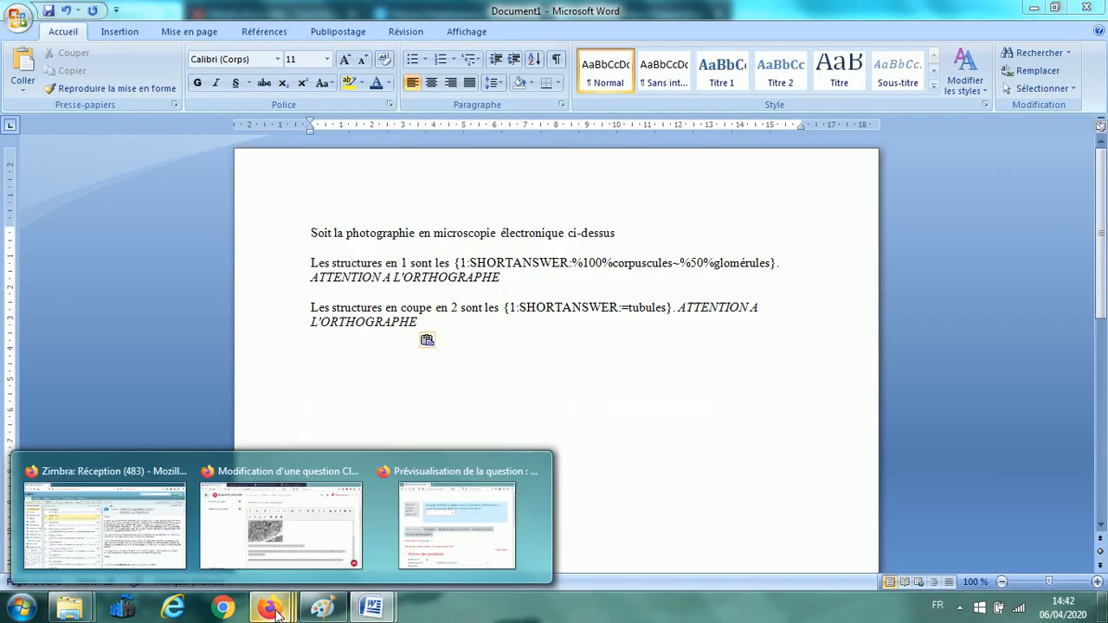
Switch back to the question editing page in Firefox and leave it without saving, returning to the question bank.
click(259, 517)
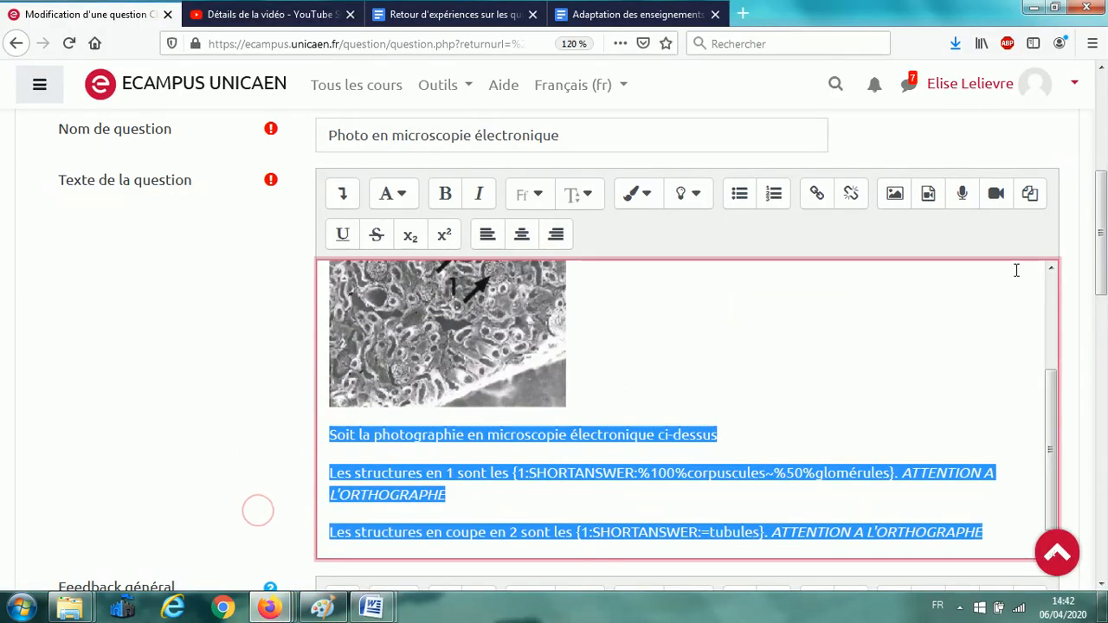
drag(1100, 205, 1088, 351)
click(465, 475)
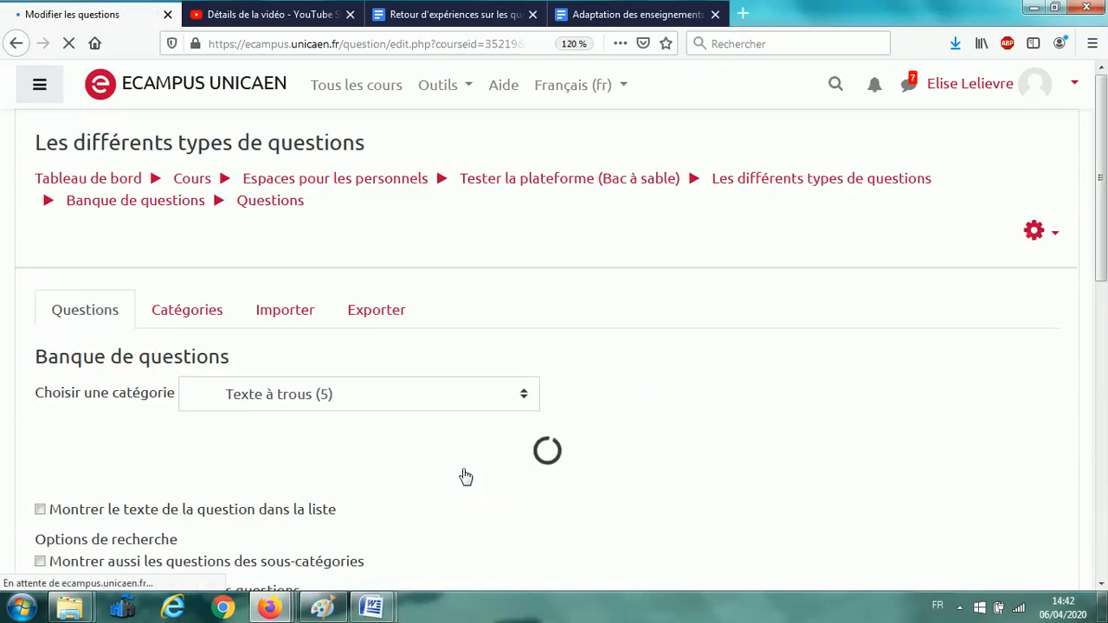
Create a new question of the type "Cloze (réponses intégrées)" in the question bank category "Texte à trous".
drag(1104, 112, 1099, 256)
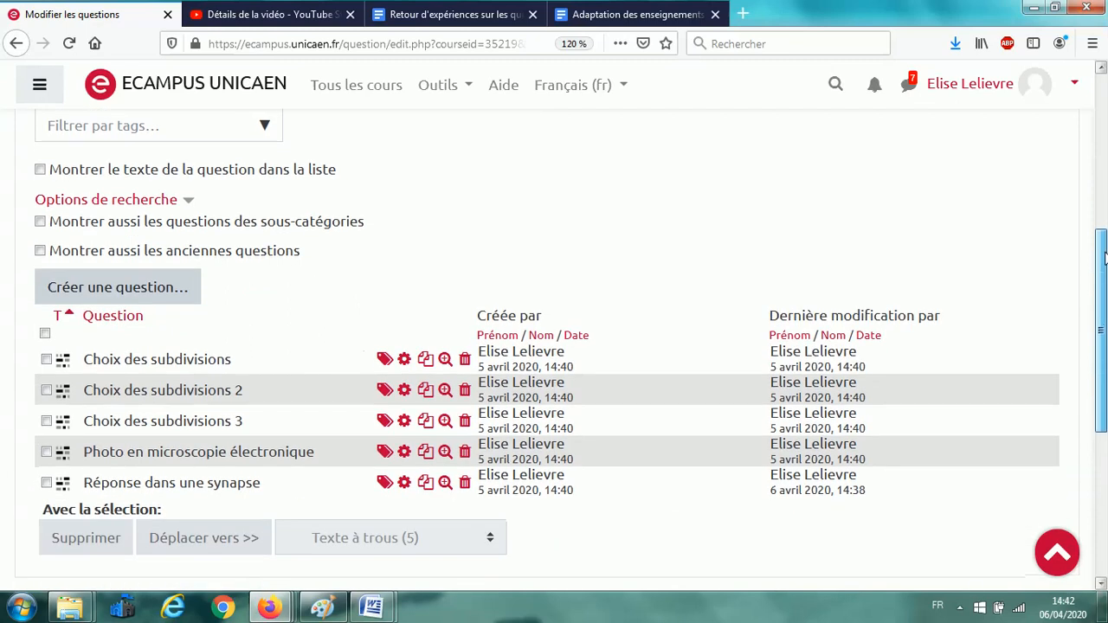
click(125, 291)
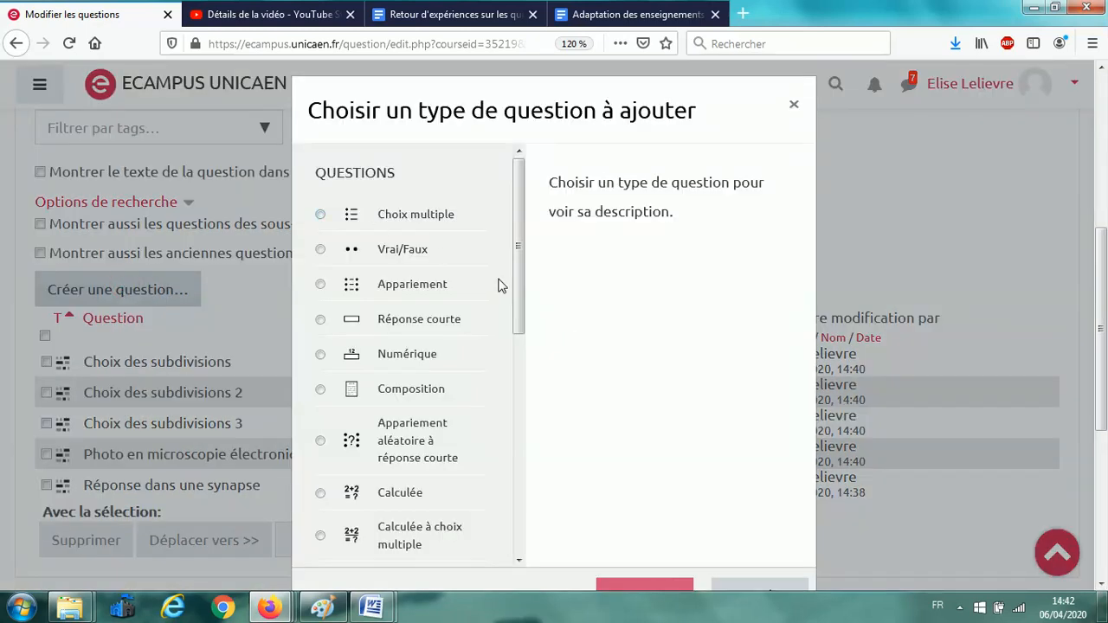
drag(519, 249, 520, 376)
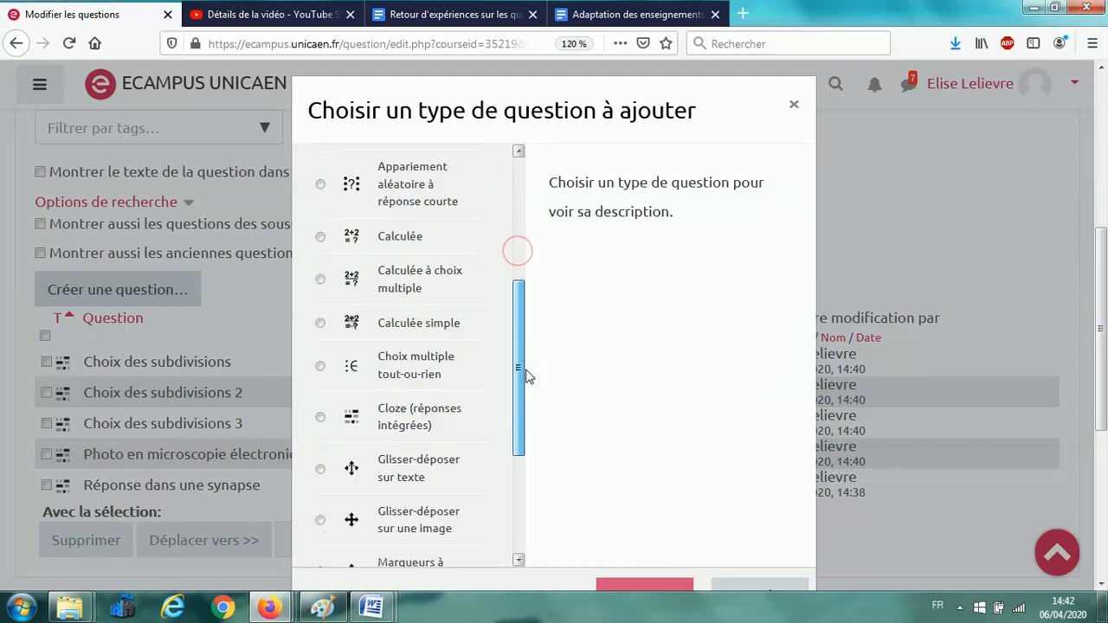
click(321, 418)
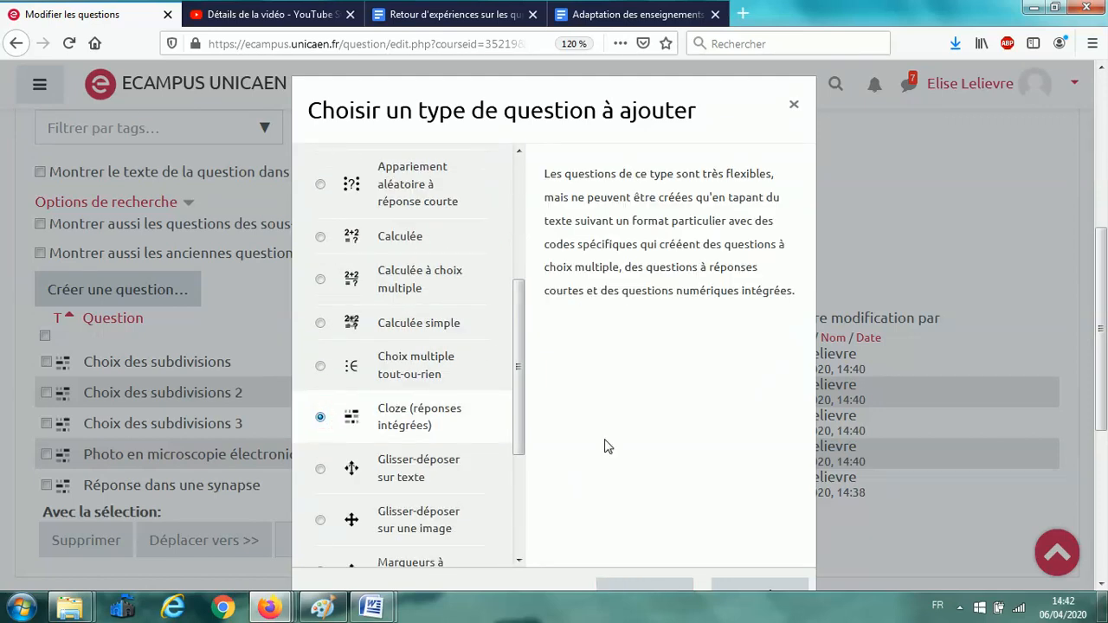
scroll(1103, 253, down, 3)
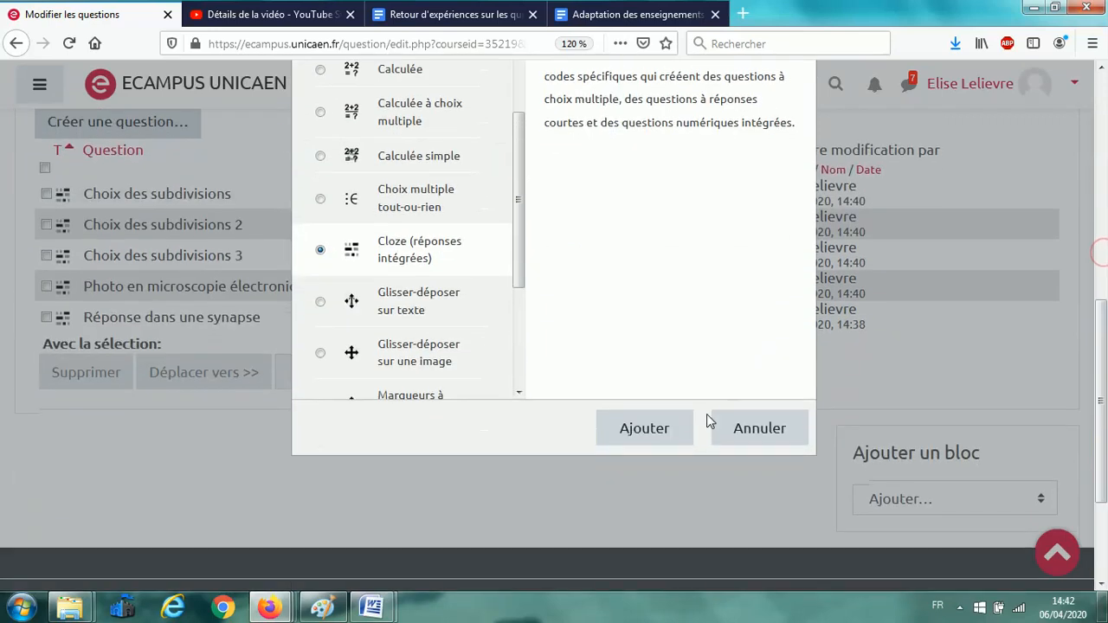
click(644, 433)
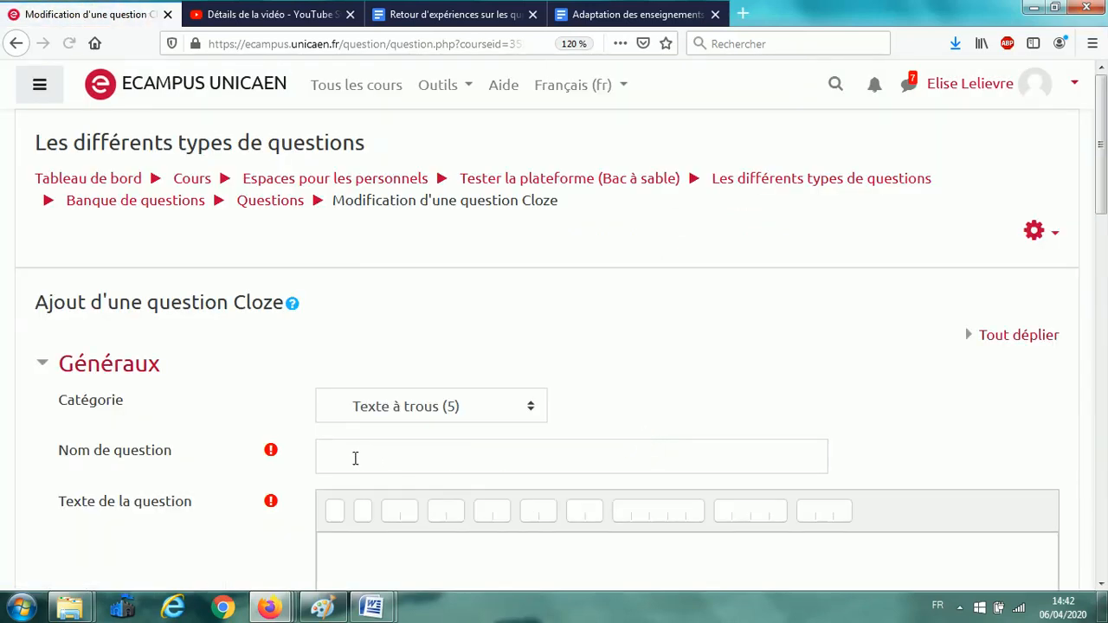
Name the new question "Questions à trous (sans menu déroulant)".
click(354, 455)
text(Que)
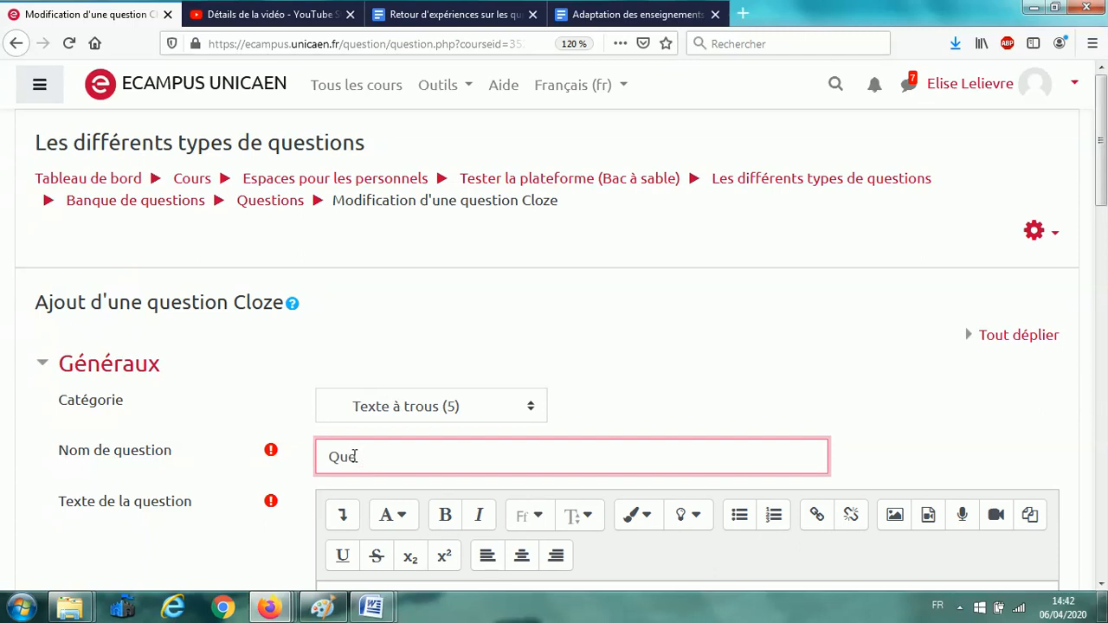
text(stions à trous (s)
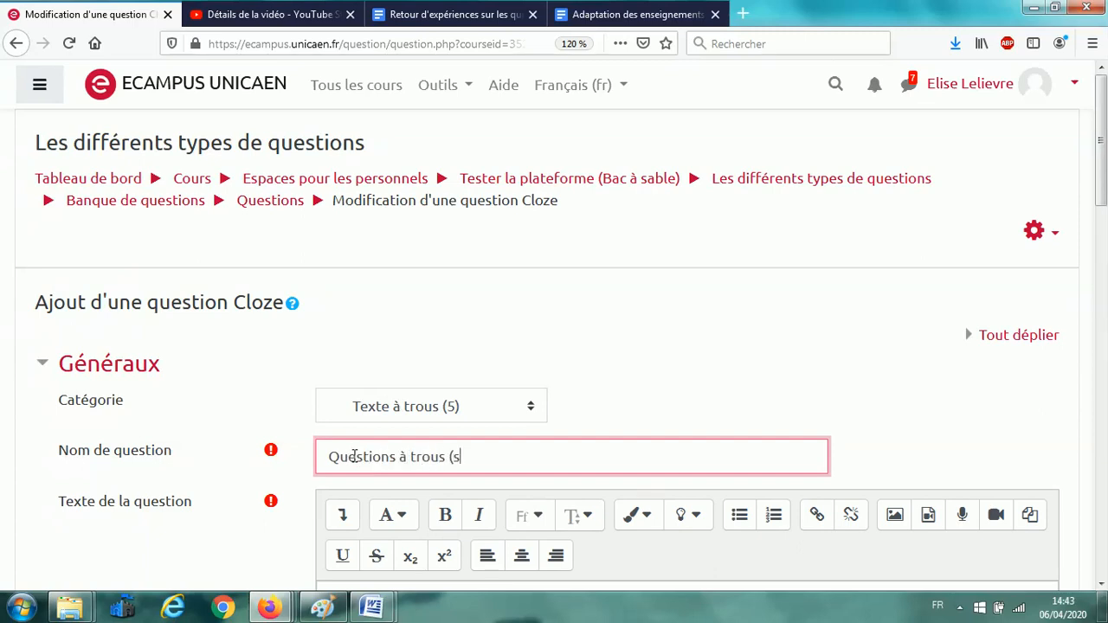
text(ans menu dérou)
key(BackSpace)
key(BackSpace)
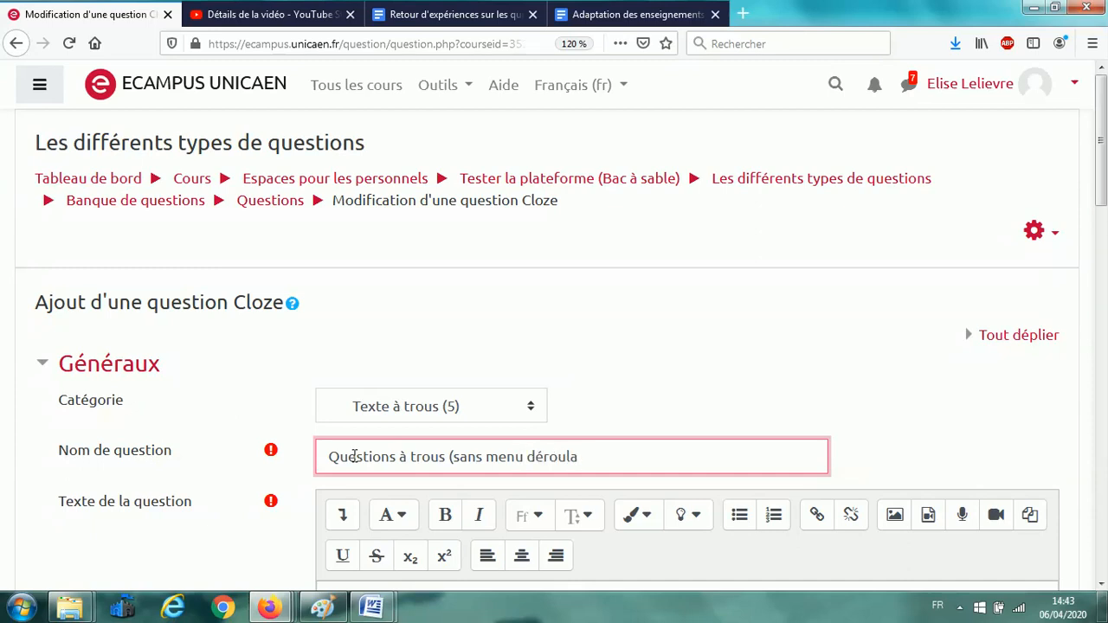
text(nt))
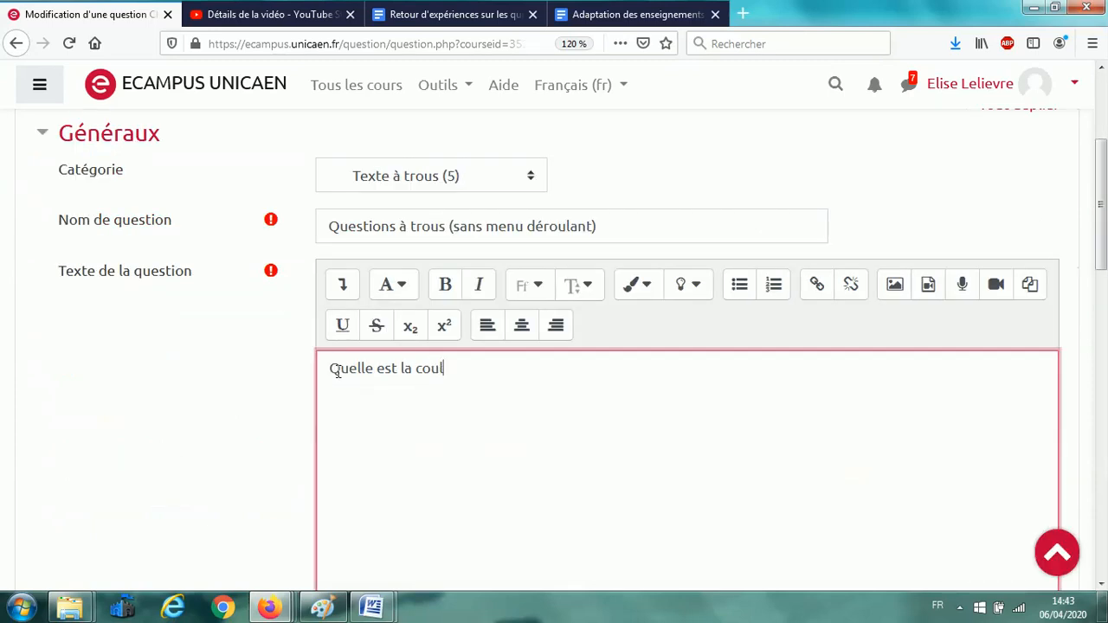
Write "Quelle est la couleur du cheval blanc d'Henry IV?" as the question text.
text(eur du )
text(che)
text(vla)
text(al bla)
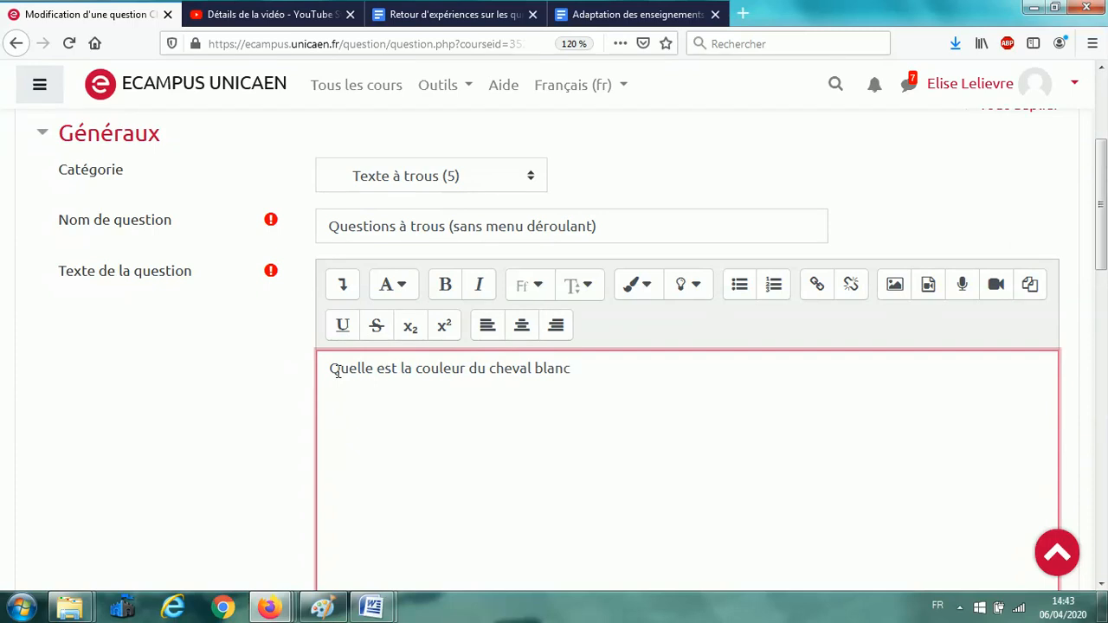
text(nc d'H)
key(BackSpace)
text(He)
text(nry IV?)
Switch to the Word document holding the pasted text and copy the code {1:SHORTANSWER:%100%corpuscules~%50%glomérules}.
click(372, 605)
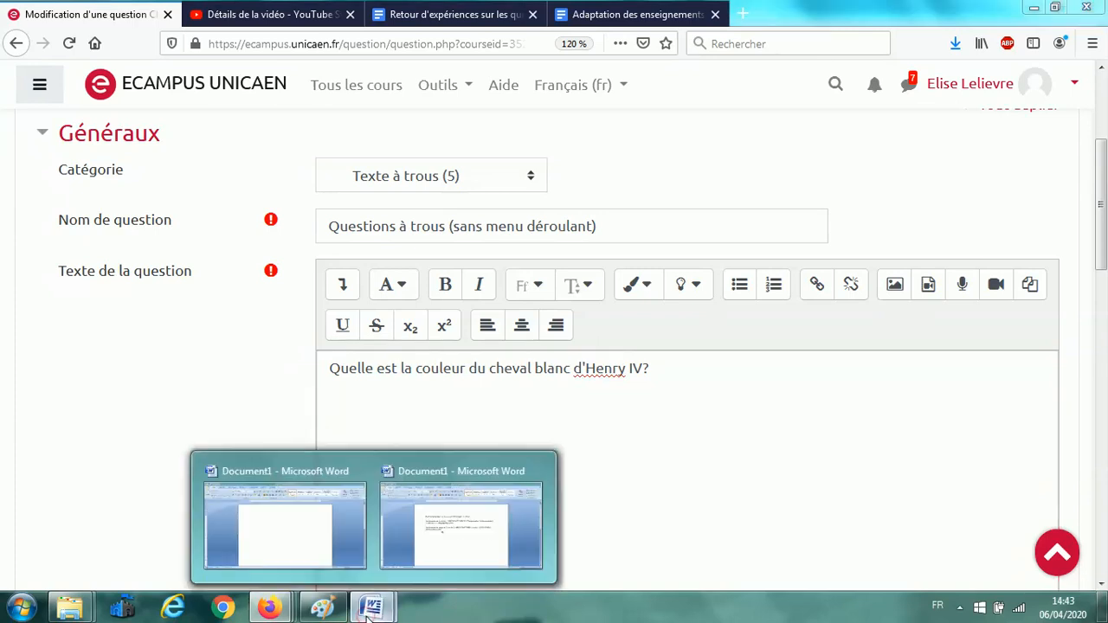
click(433, 543)
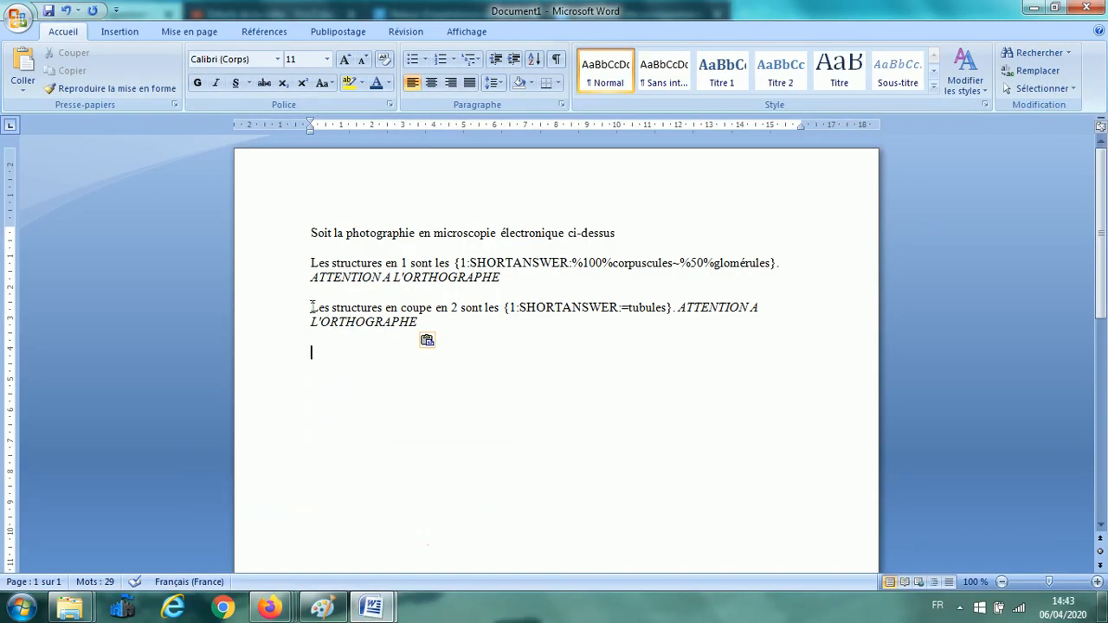
drag(501, 307, 673, 308)
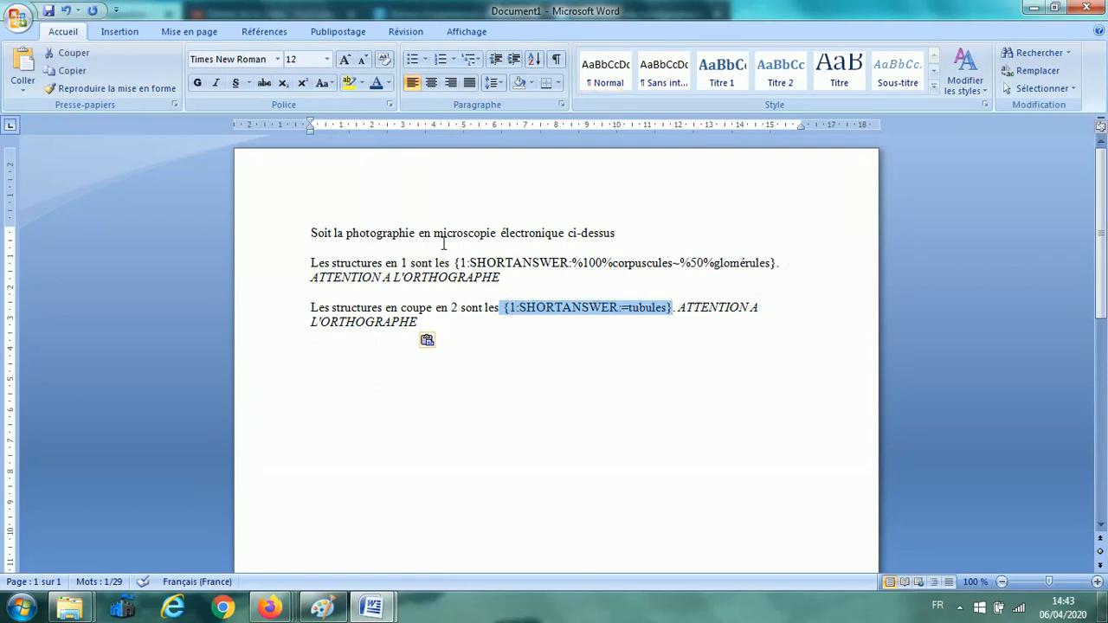
drag(454, 263, 774, 266)
key(ctrl+c)
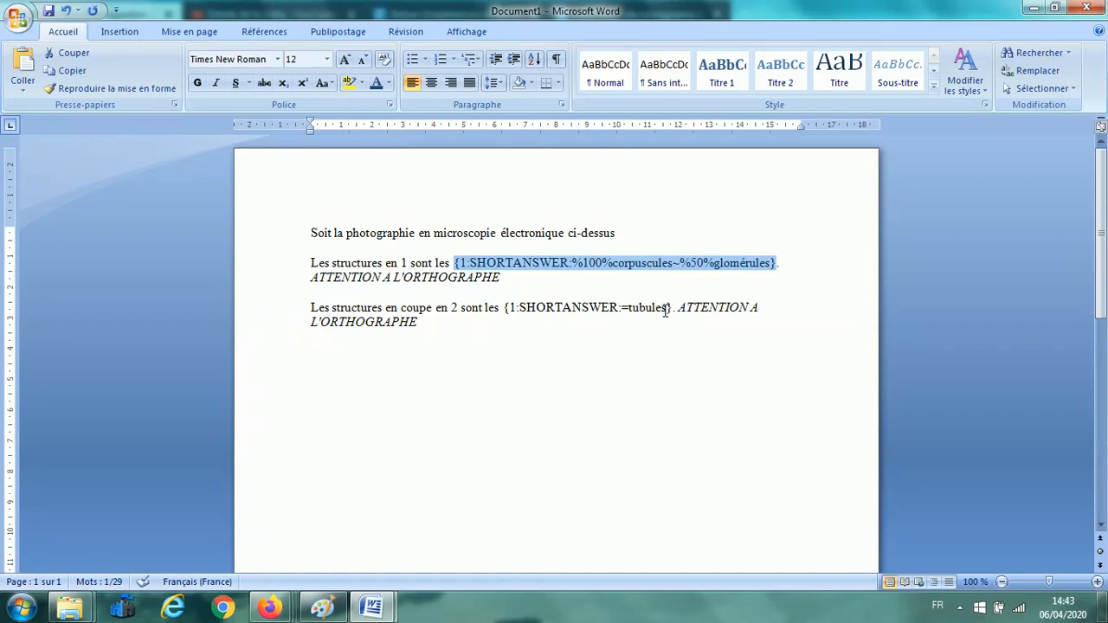
Return to the Cloze question in Firefox and paste the copied SHORTANSWER code on a new line below the question sentence.
click(371, 607)
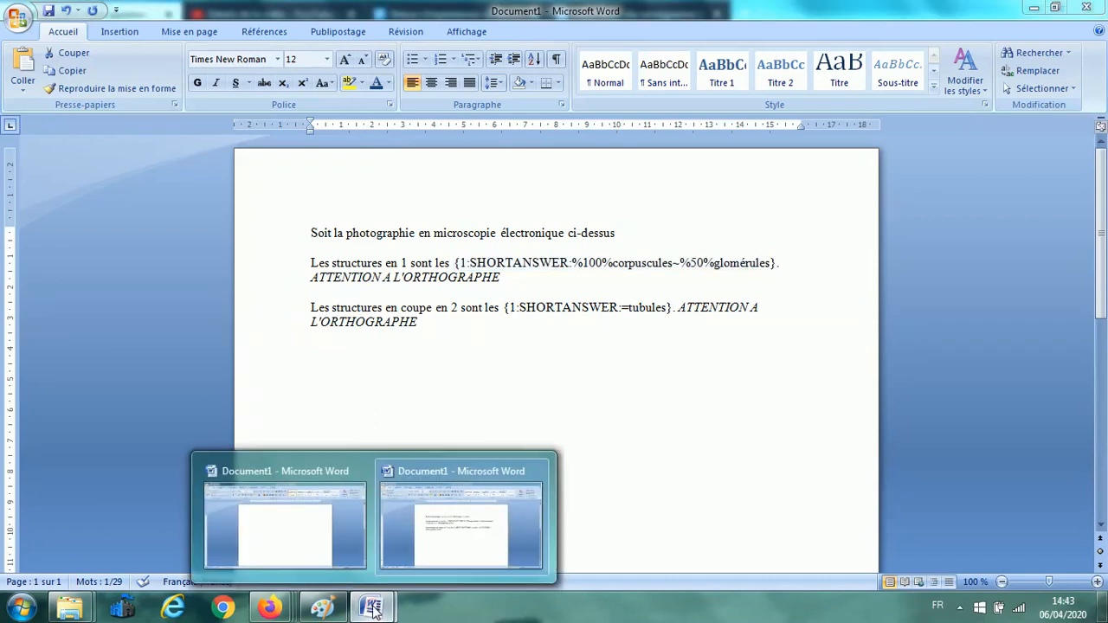
click(489, 514)
click(372, 607)
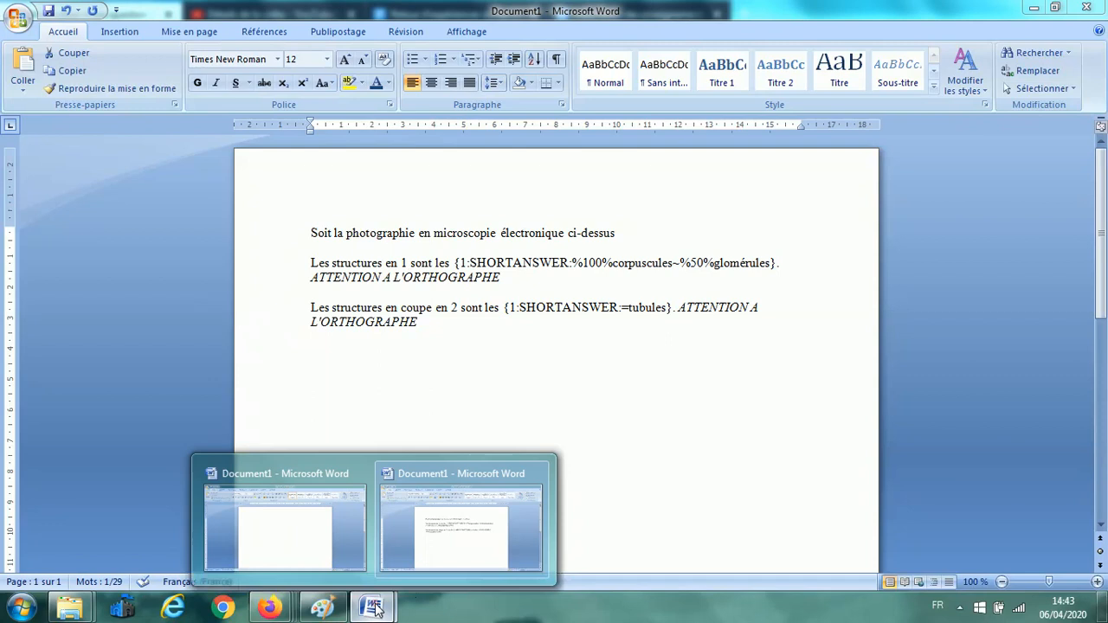
click(249, 519)
click(269, 607)
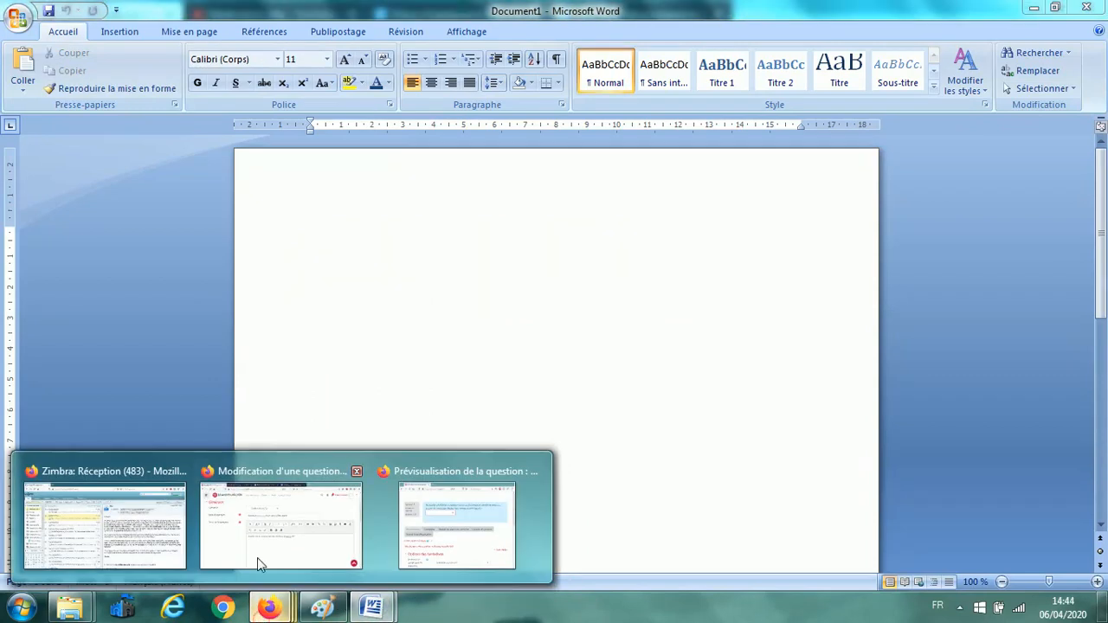
click(260, 526)
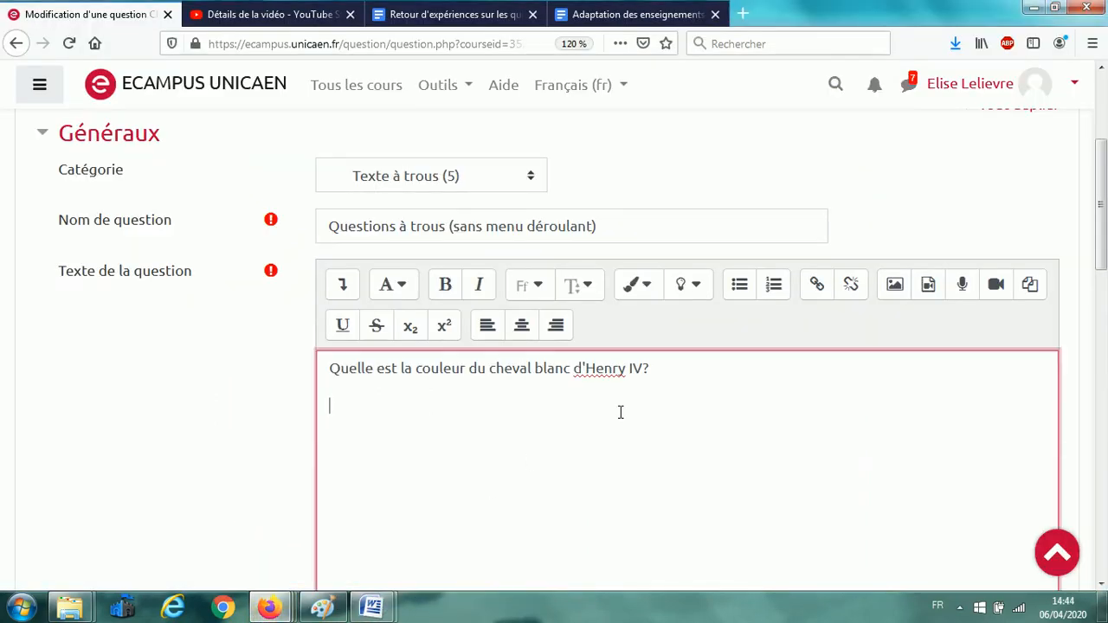
key(ctrl+v)
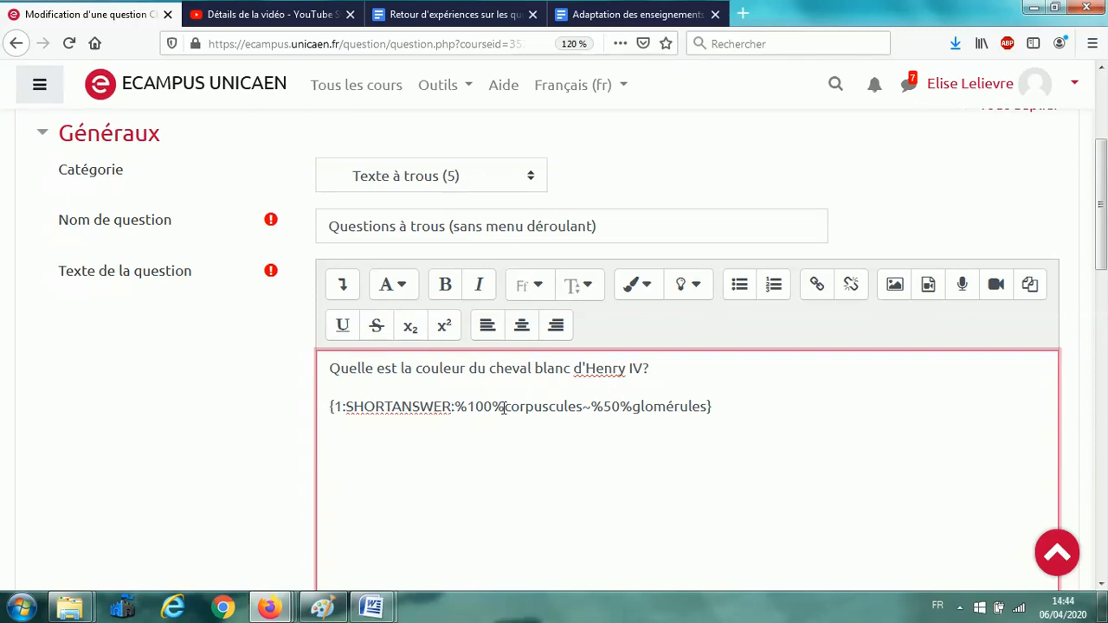
In the first SHORTANSWER code, set the 100% answer to "blanc" and the 50% answer to "crème".
drag(503, 408, 585, 412)
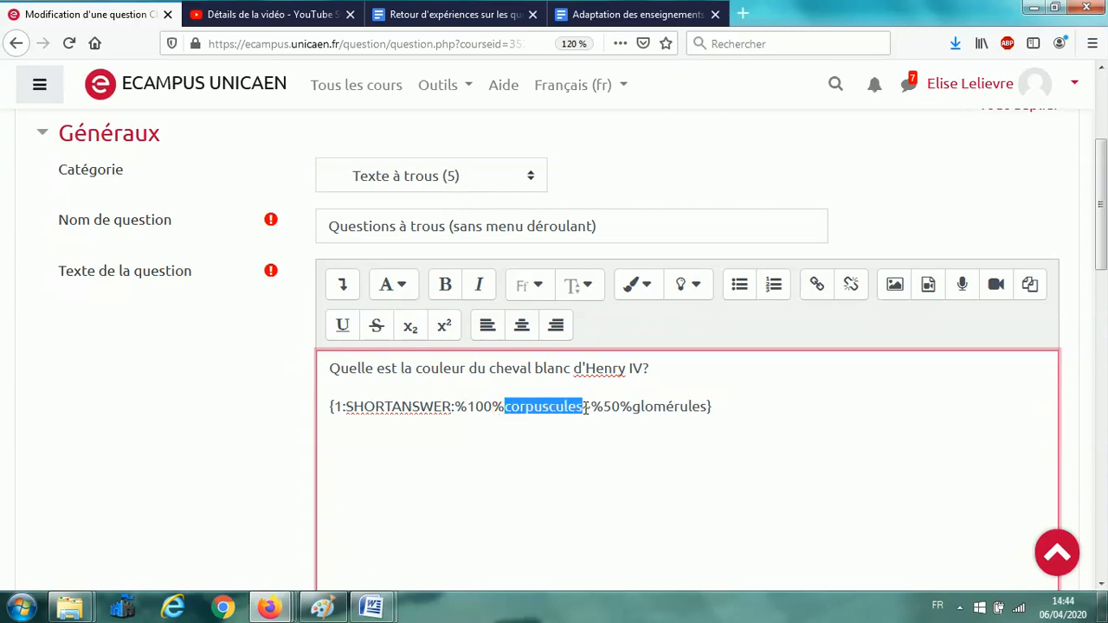
text(blanc)
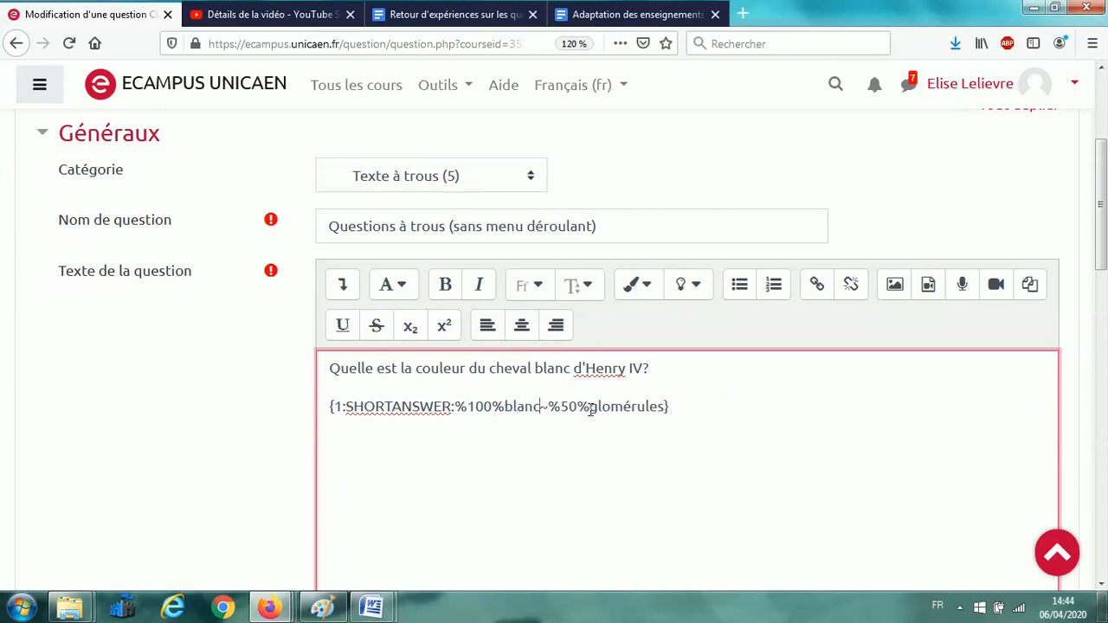
drag(592, 408, 667, 408)
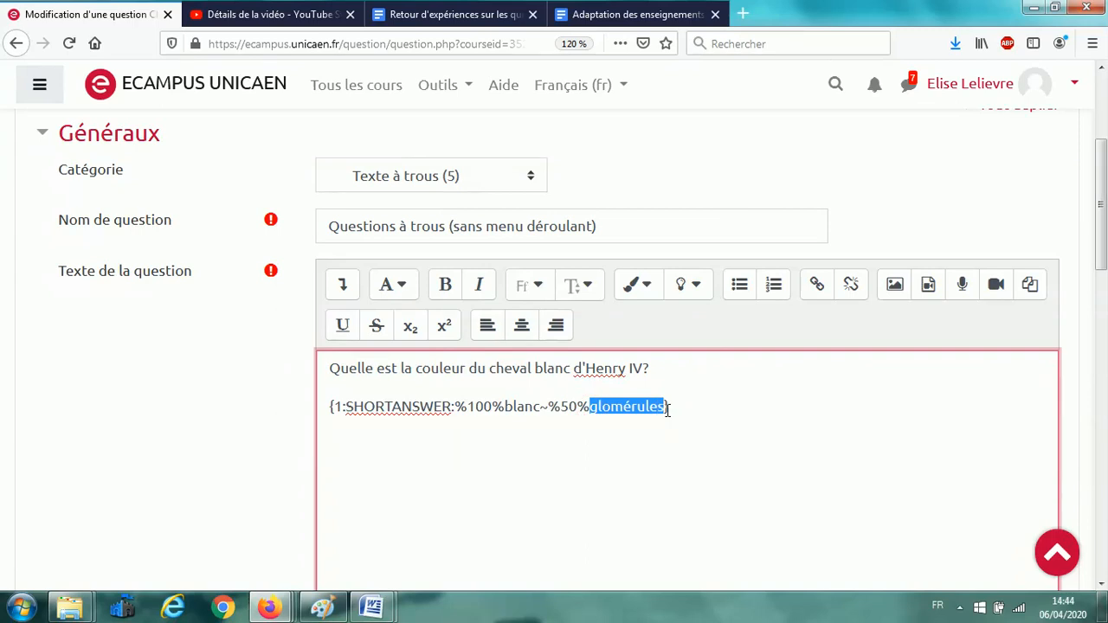
text(crème)
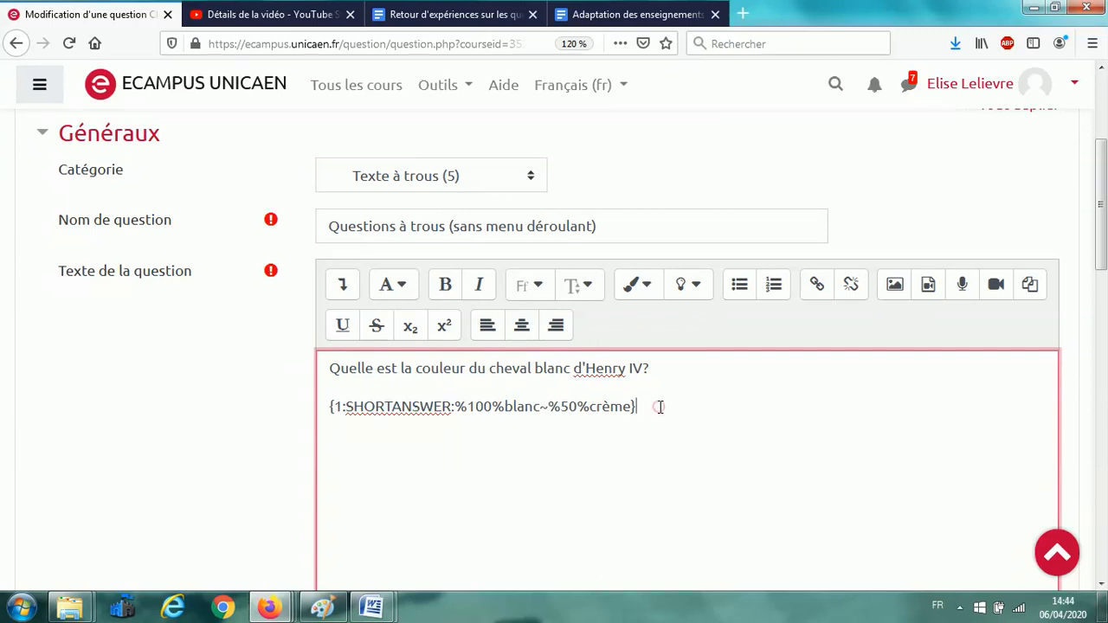
Add the second question sentence "Quelle est la couleur de l'herbe?" on a new line below the first SHORTANSWER code.
click(660, 406)
key(Return)
text(Quelle est la coue)
key(BackSpace)
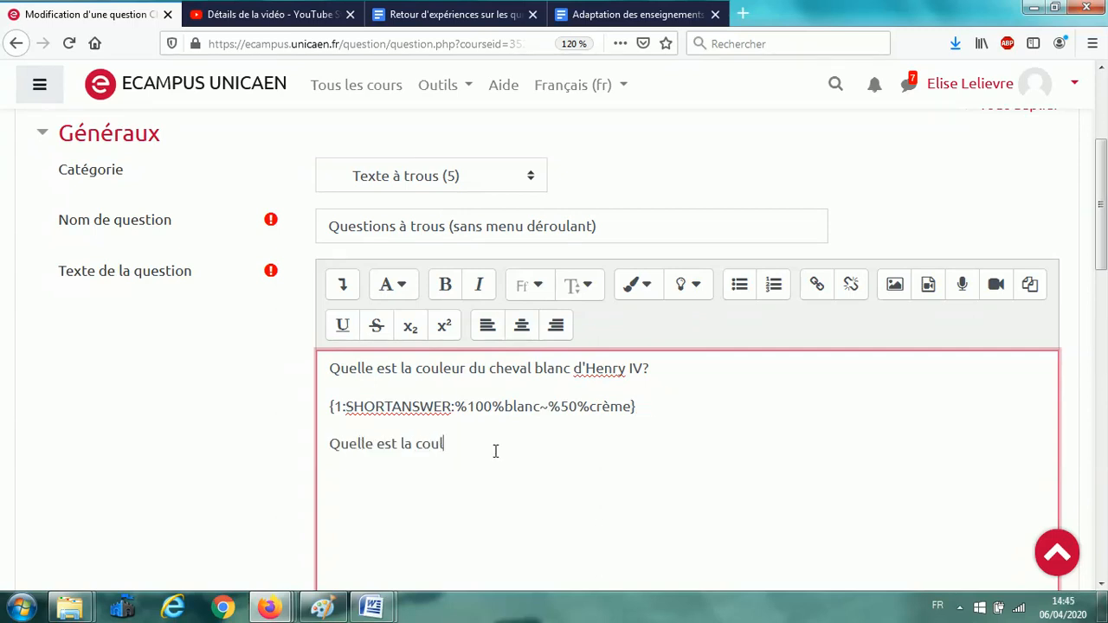
text(leur de l'herbe?)
Switch to the Word document and copy the single-answer code {1:SHORTANSWER:=tubules}.
drag(327, 406, 648, 407)
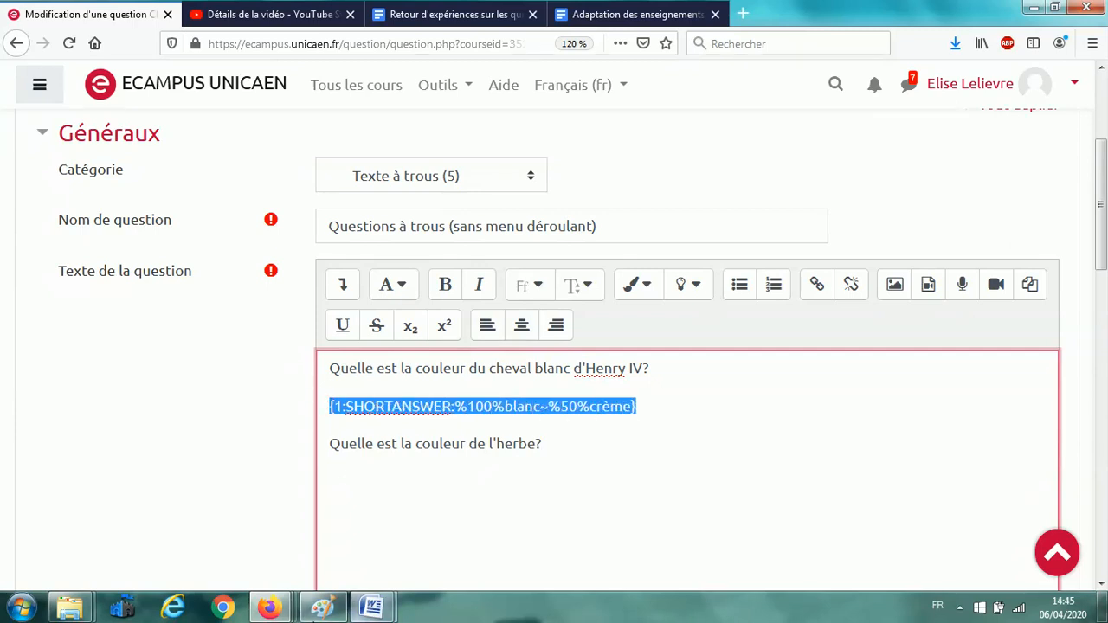
mouse_move(374, 611)
click(458, 537)
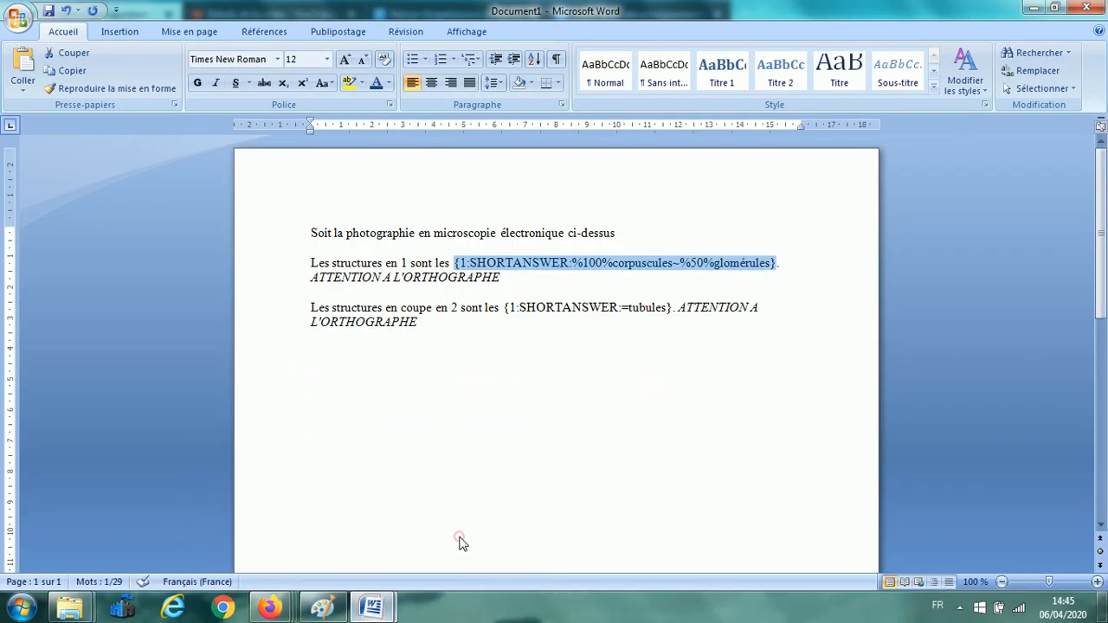
drag(503, 309, 674, 307)
key(ctrl+c)
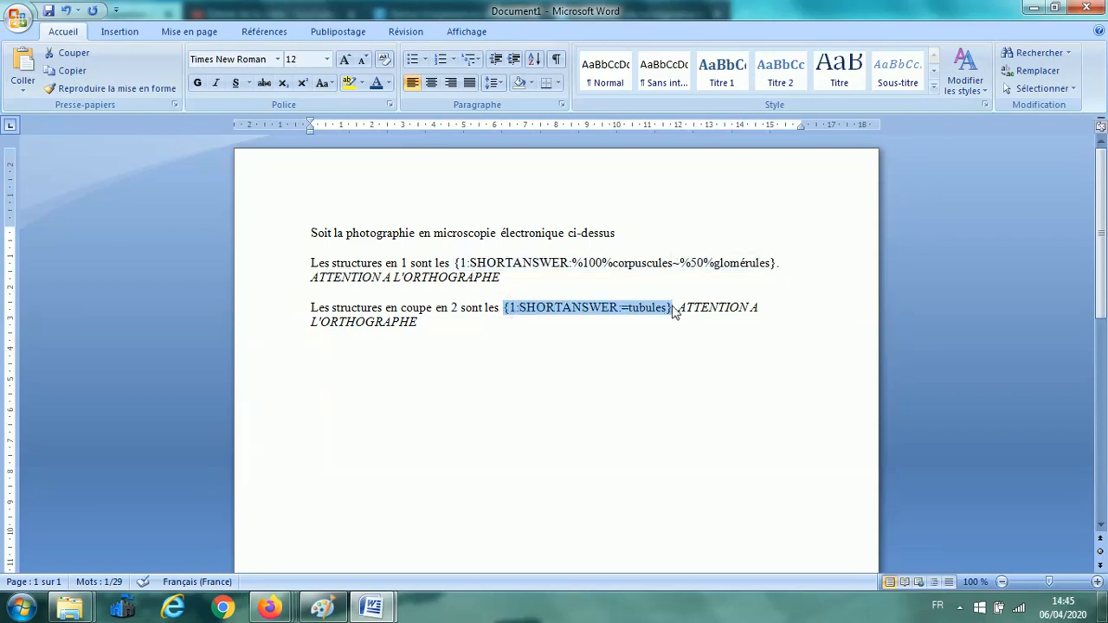
Back in the Firefox Cloze question, paste the copied code below the grass question and replace its answer with "verte".
mouse_move(267, 609)
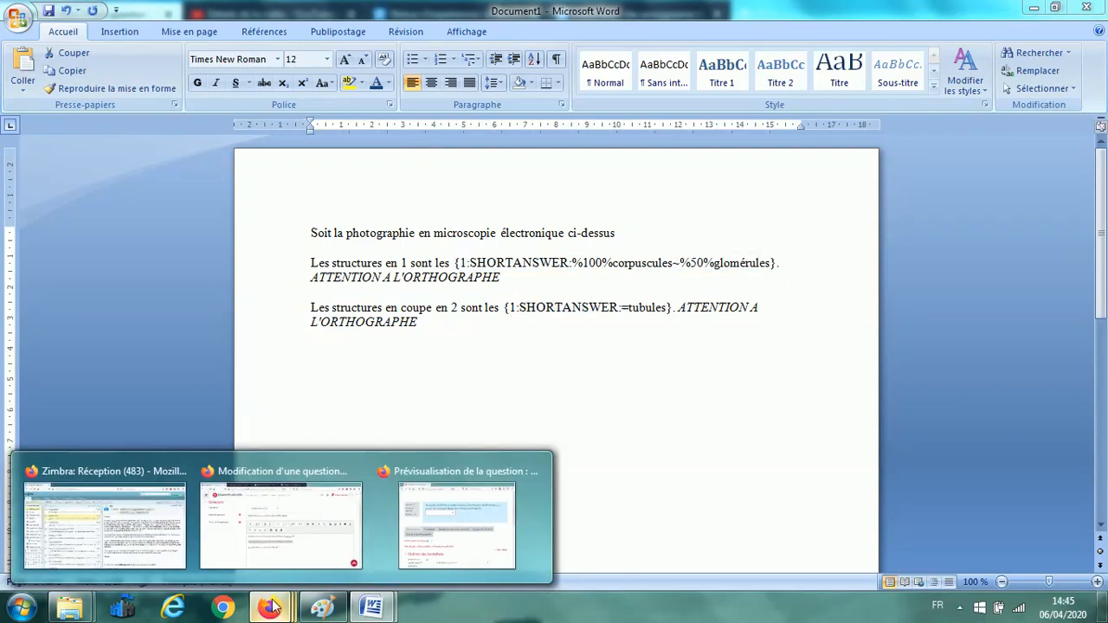
click(286, 541)
click(576, 440)
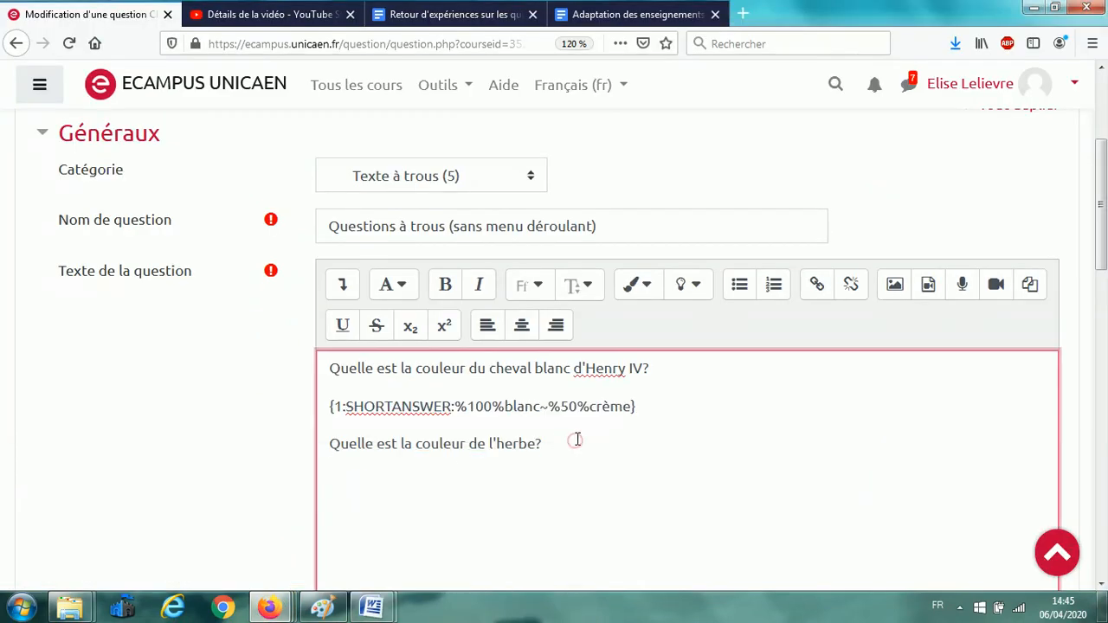
key(Return)
key(ctrl+v)
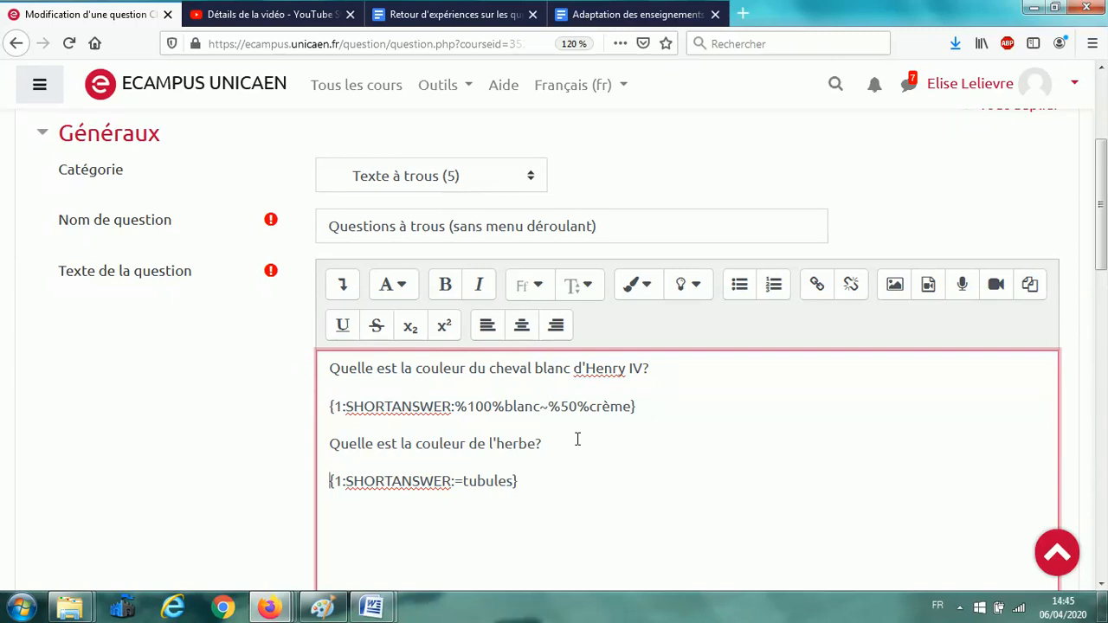
drag(463, 478, 513, 484)
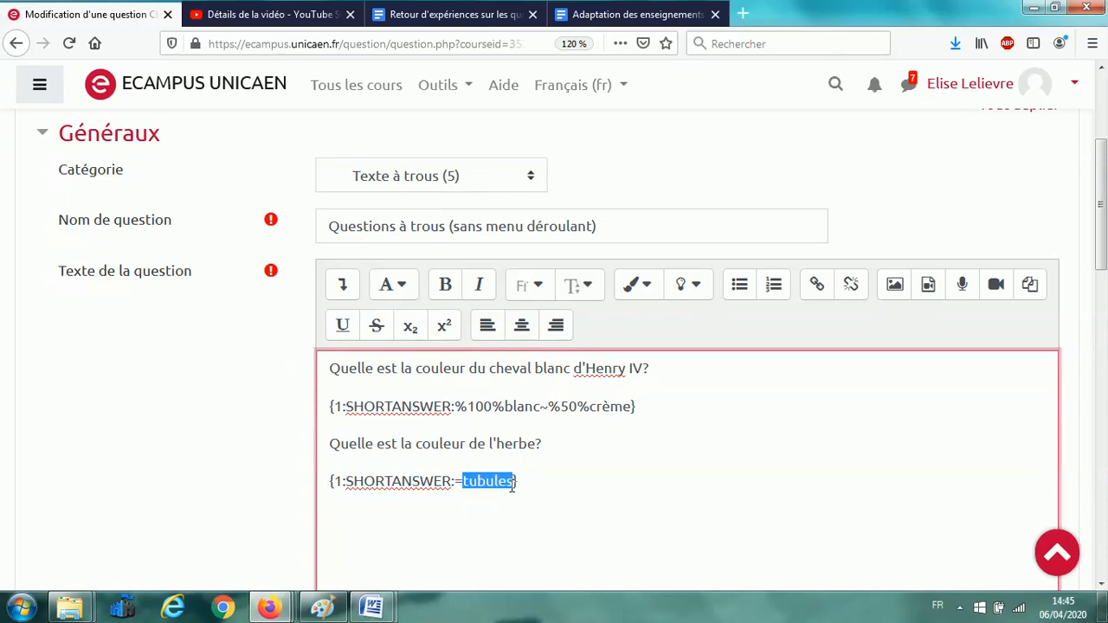
text(verte)
Append "(Attention à l'orthographe)" to the end of both question sentences.
click(672, 370)
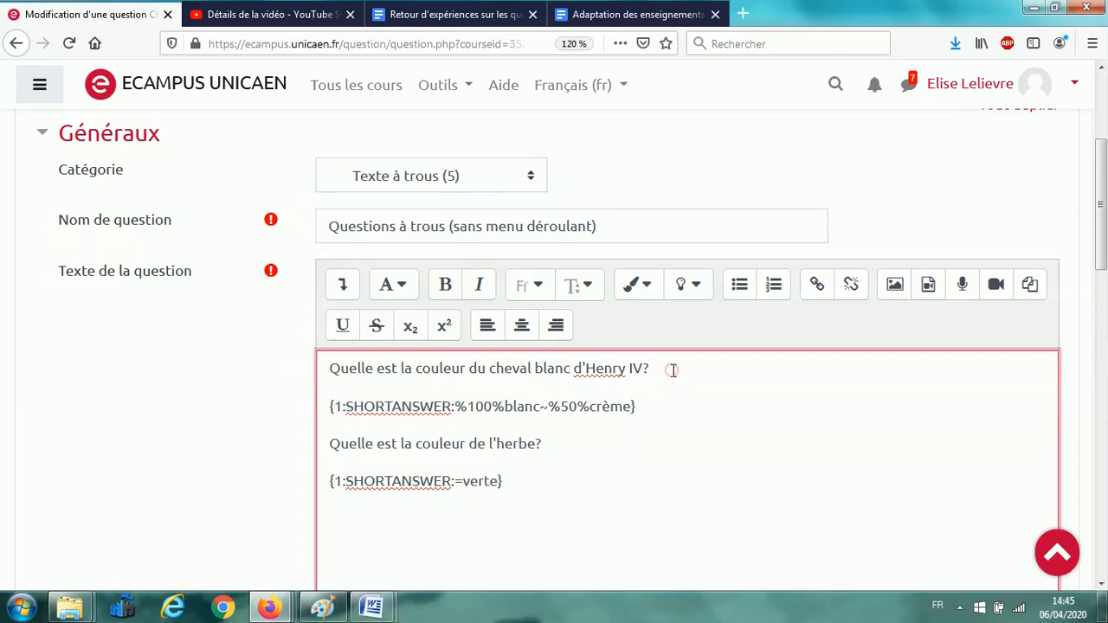
text((Attention à l'orthographe))
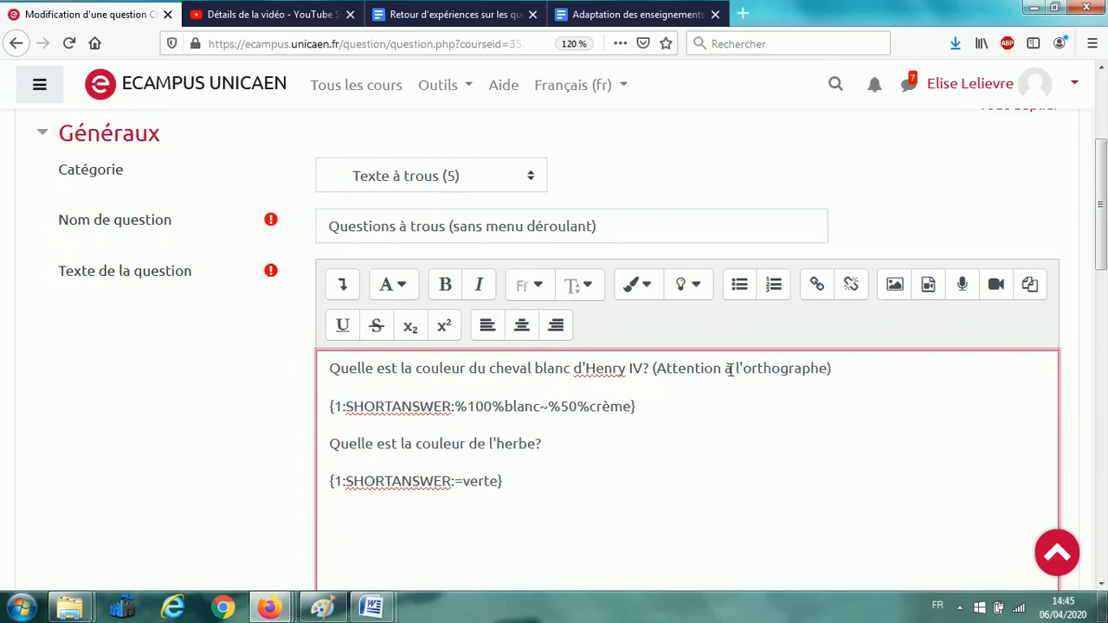
drag(651, 367, 841, 368)
key(ctrl+c)
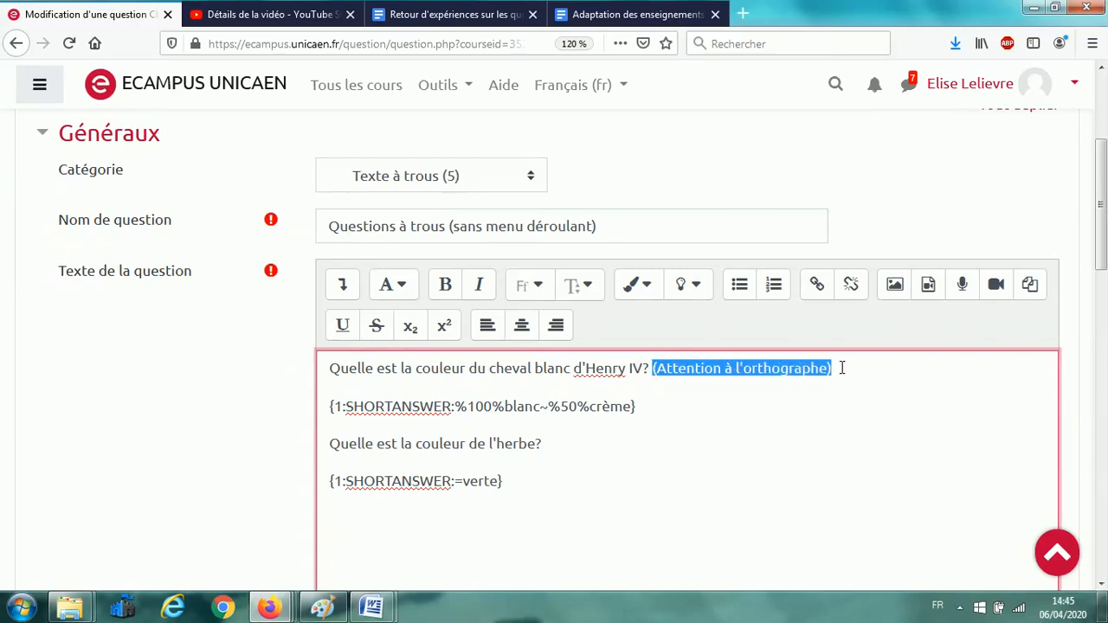
click(554, 446)
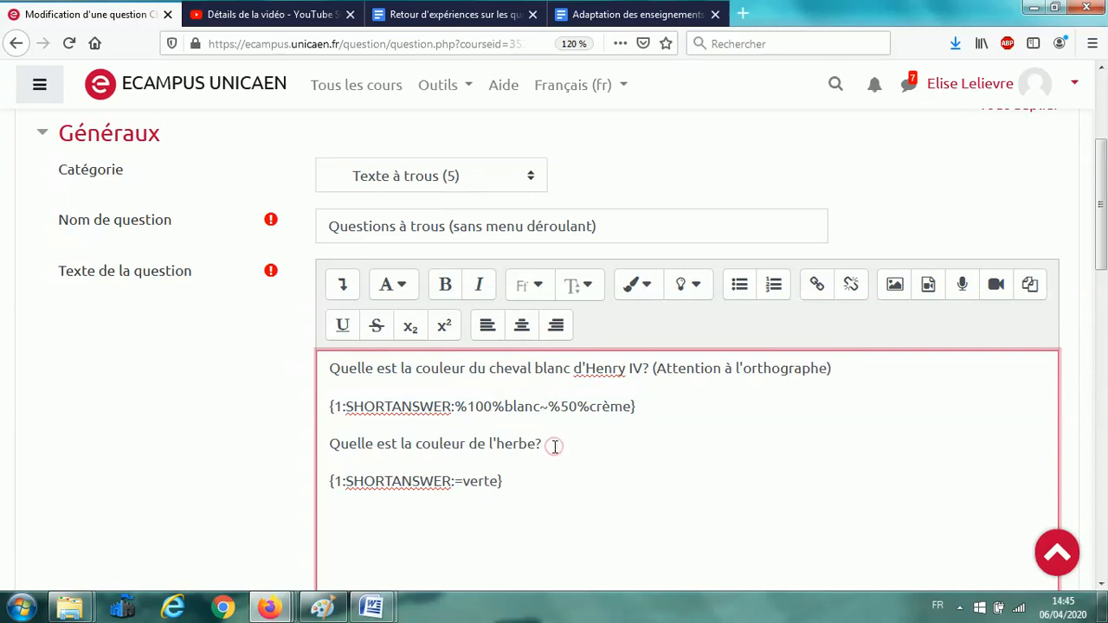
key(ctrl+v)
Save the Cloze question and open the preview of "Questions à trous (sans menu déroulant)" from the question bank.
drag(1104, 256, 1102, 426)
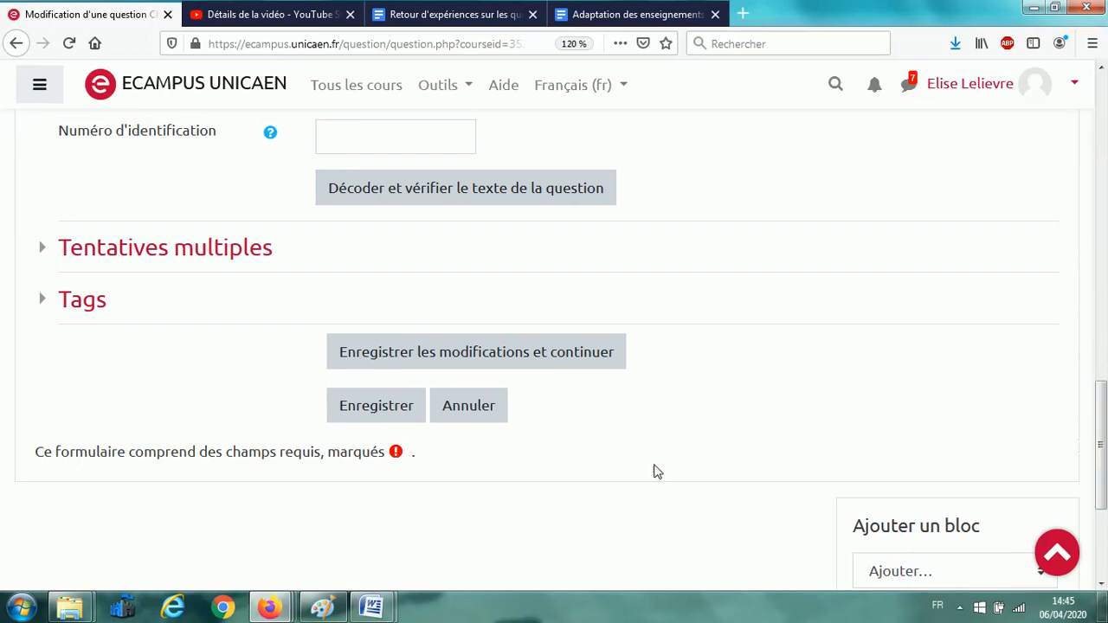
click(393, 418)
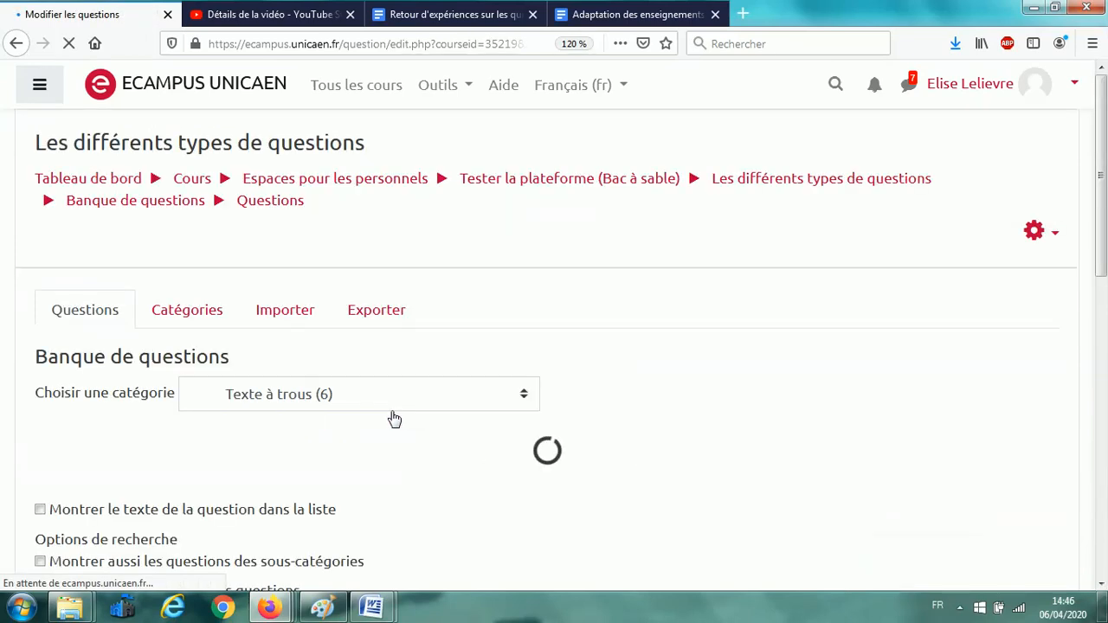
drag(1104, 103, 1104, 296)
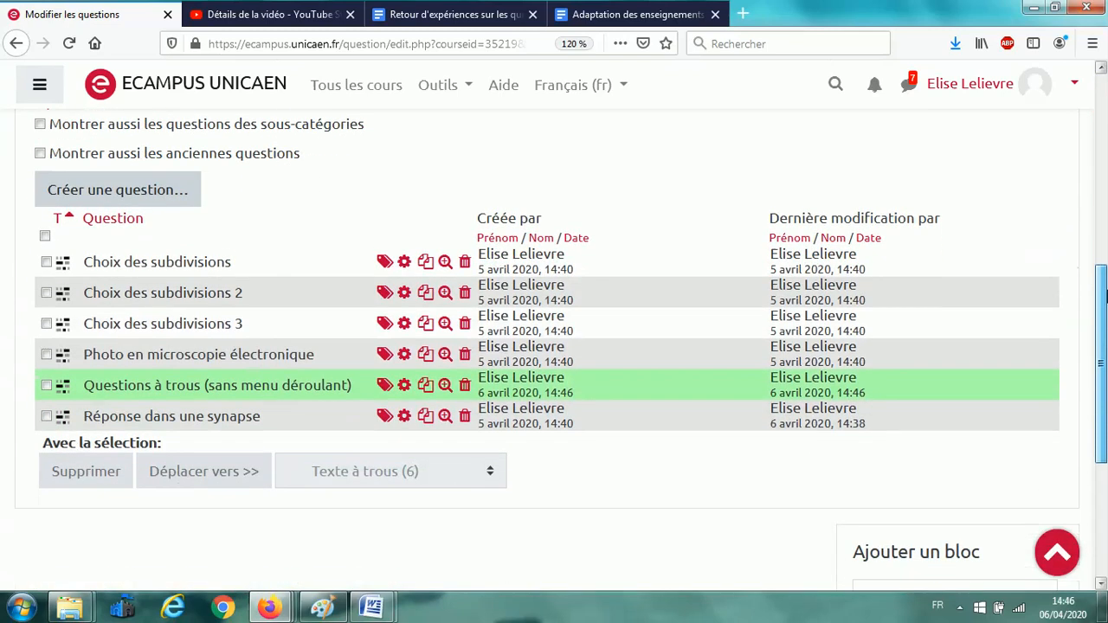
click(444, 384)
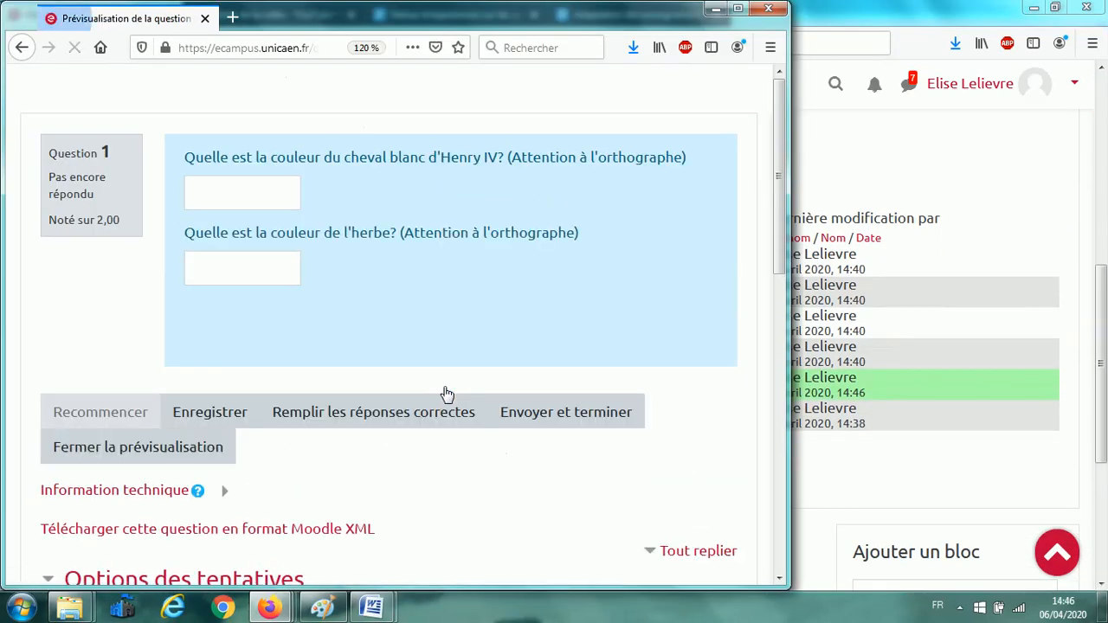
Test the previewed question by answering "Blanc" for the horse and "Verte" for the grass, and submit the attempt.
click(221, 185)
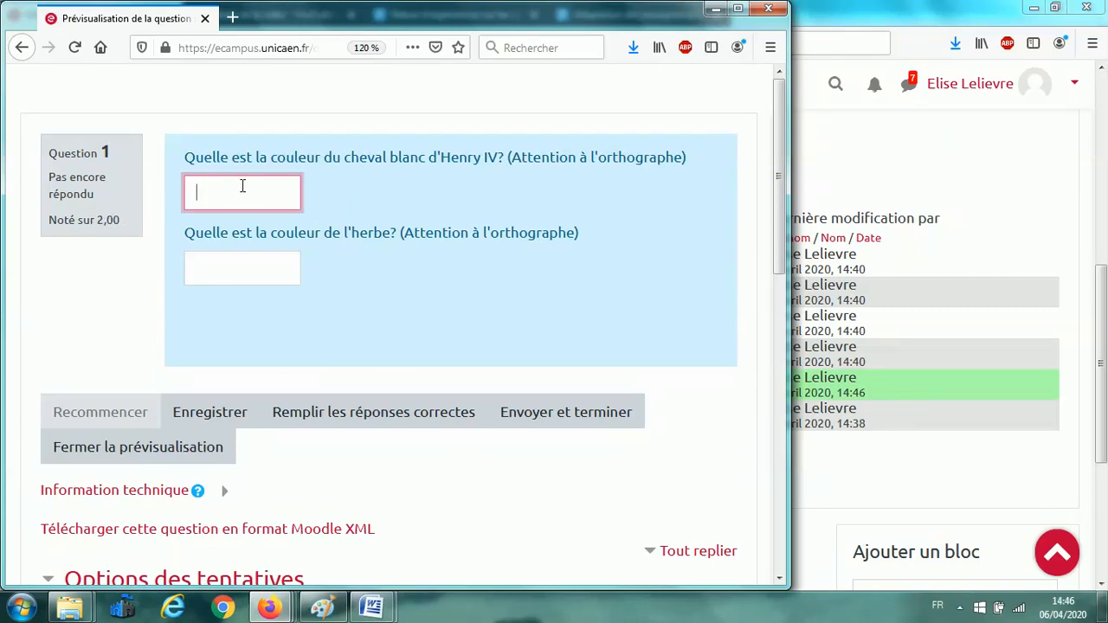
text(blanc)
drag(199, 192, 204, 196)
text(B)
click(221, 256)
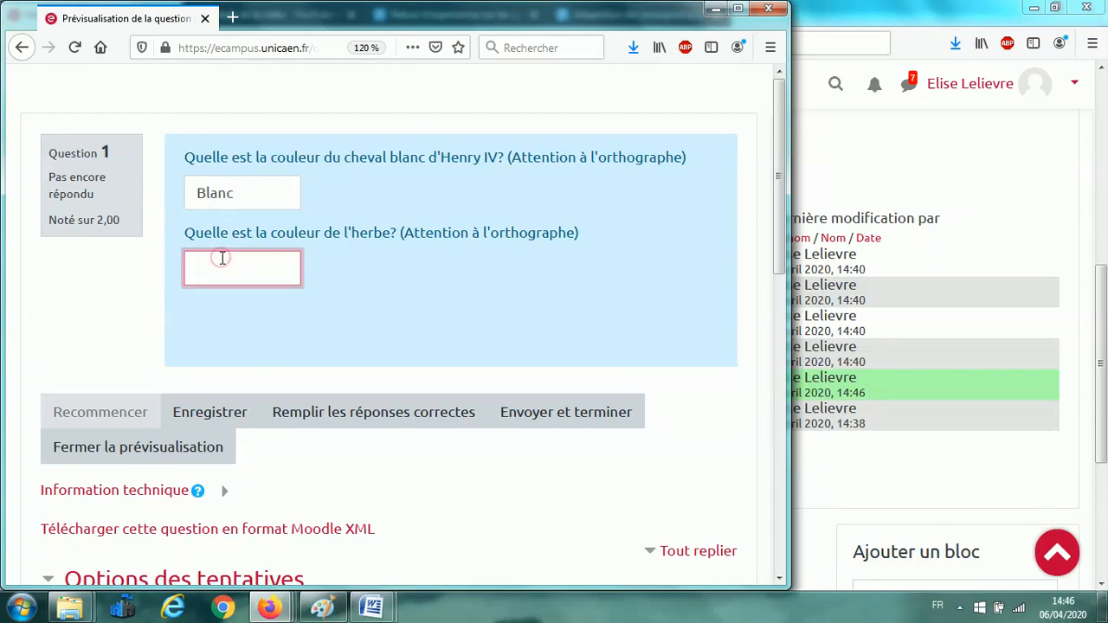
text(Verte)
click(541, 413)
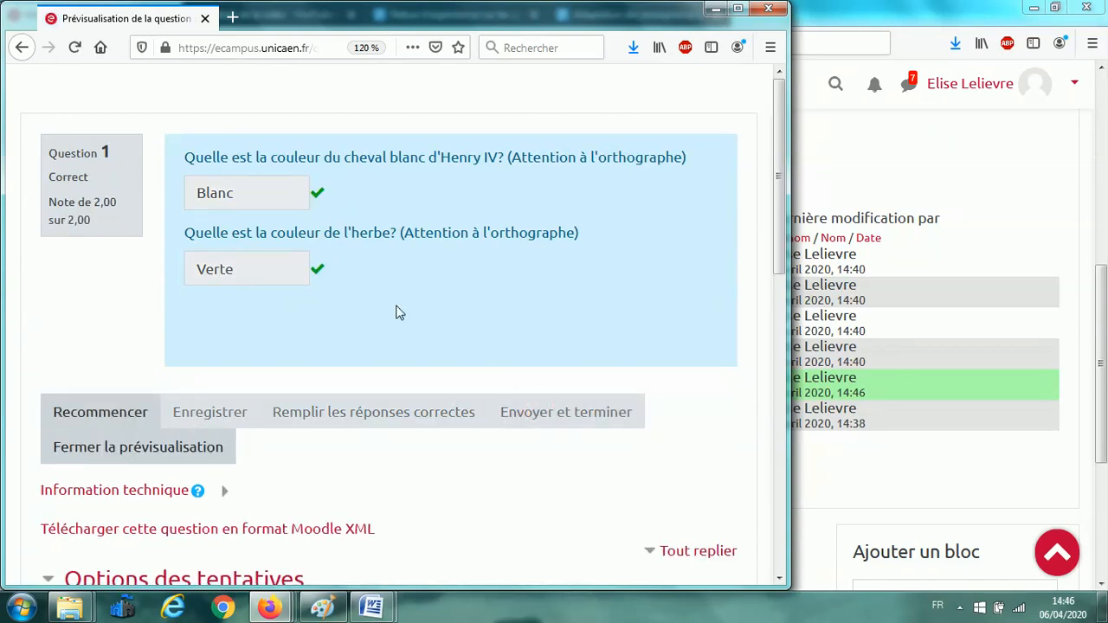
Restart the preview, submit the answers "Crème" and "Verte" to check partial credit, and put the preview window away.
click(81, 413)
click(220, 194)
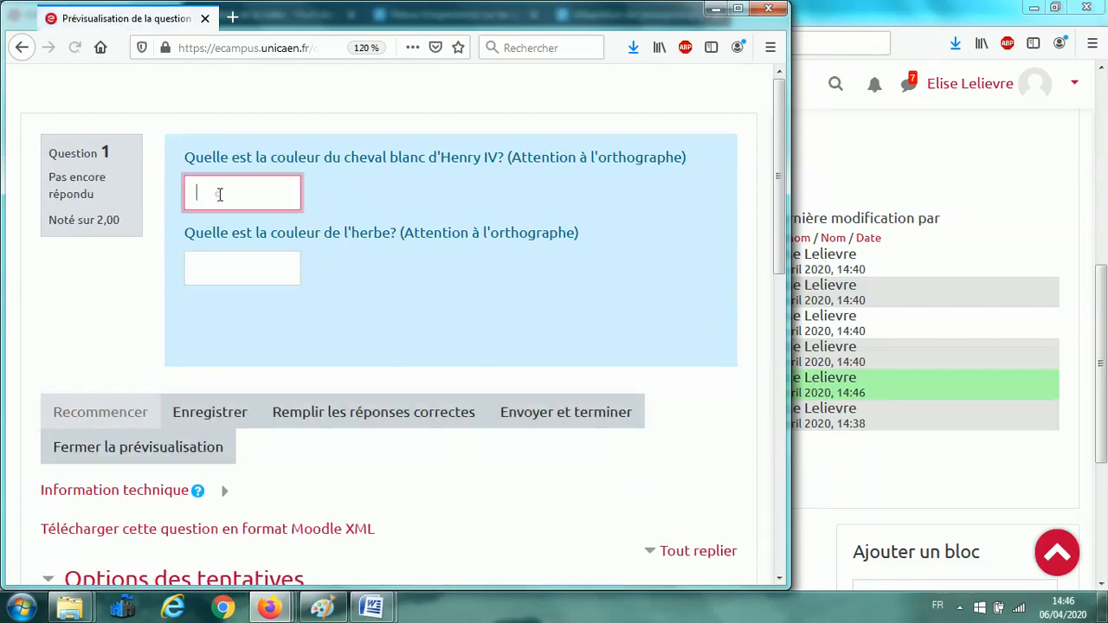
text(Crème)
click(213, 268)
text(Verte)
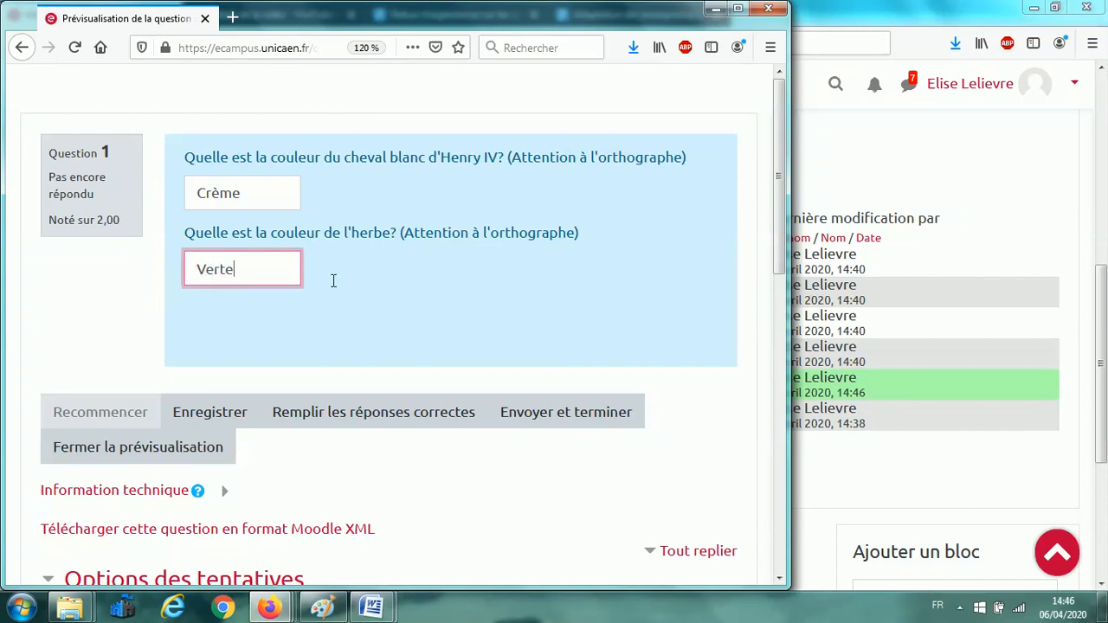
click(556, 412)
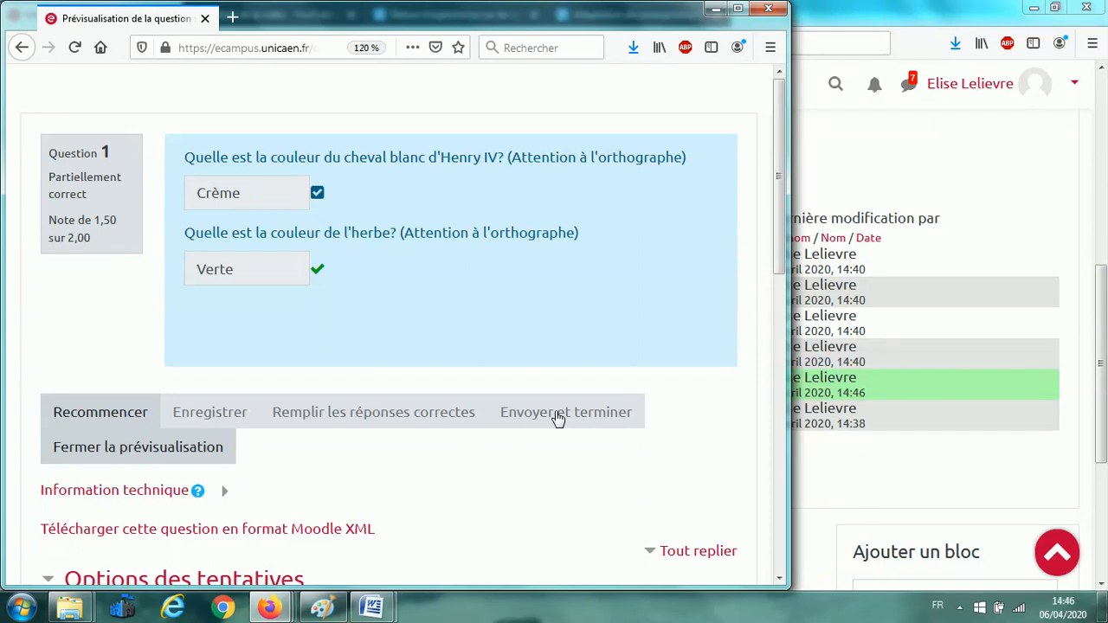
click(716, 9)
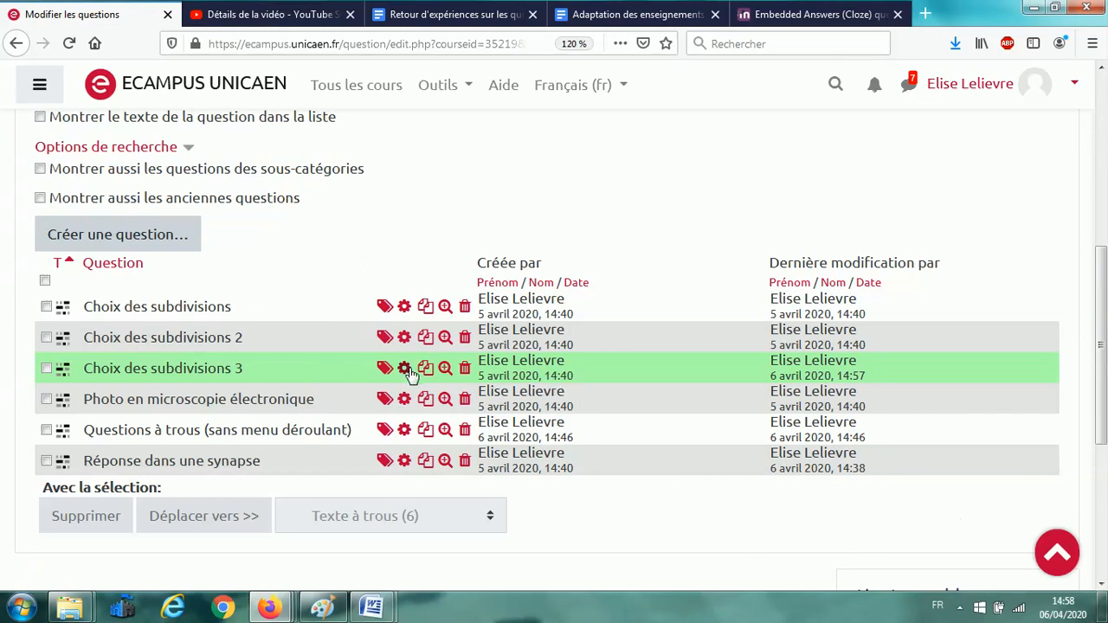
Preview the question "Choix des subdivisions 3" and examine the choices in its drop-down answer list.
click(445, 368)
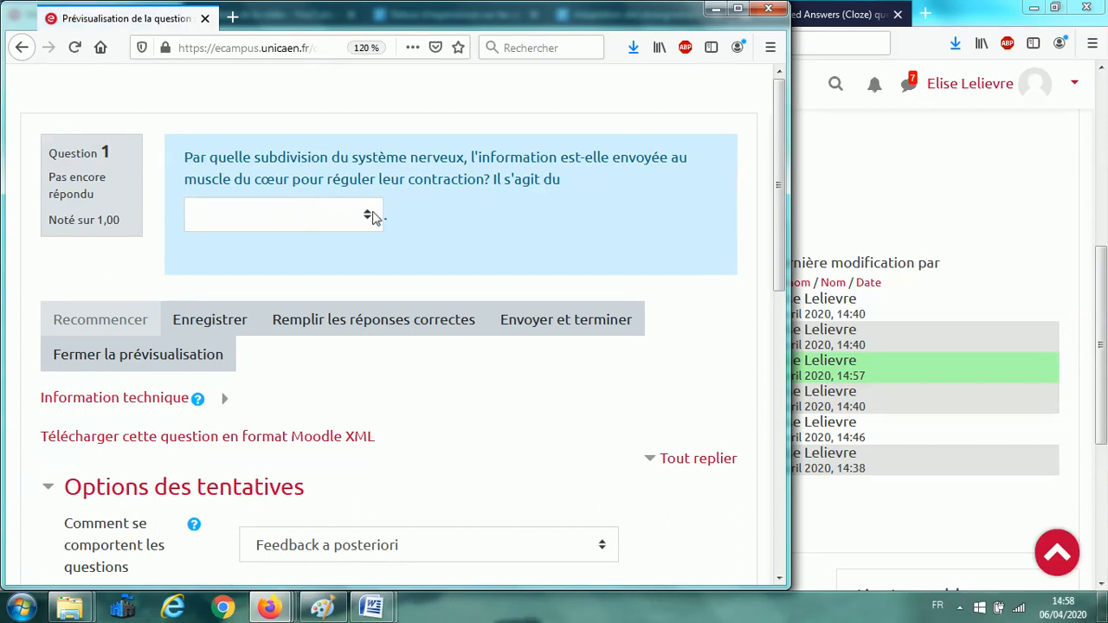
click(367, 216)
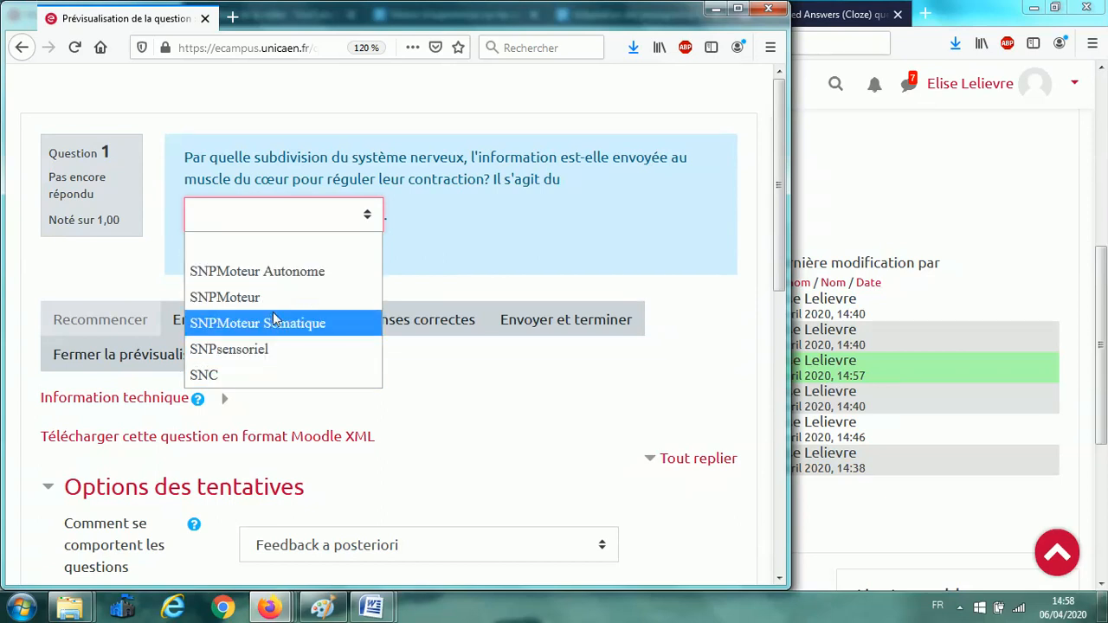
click(401, 213)
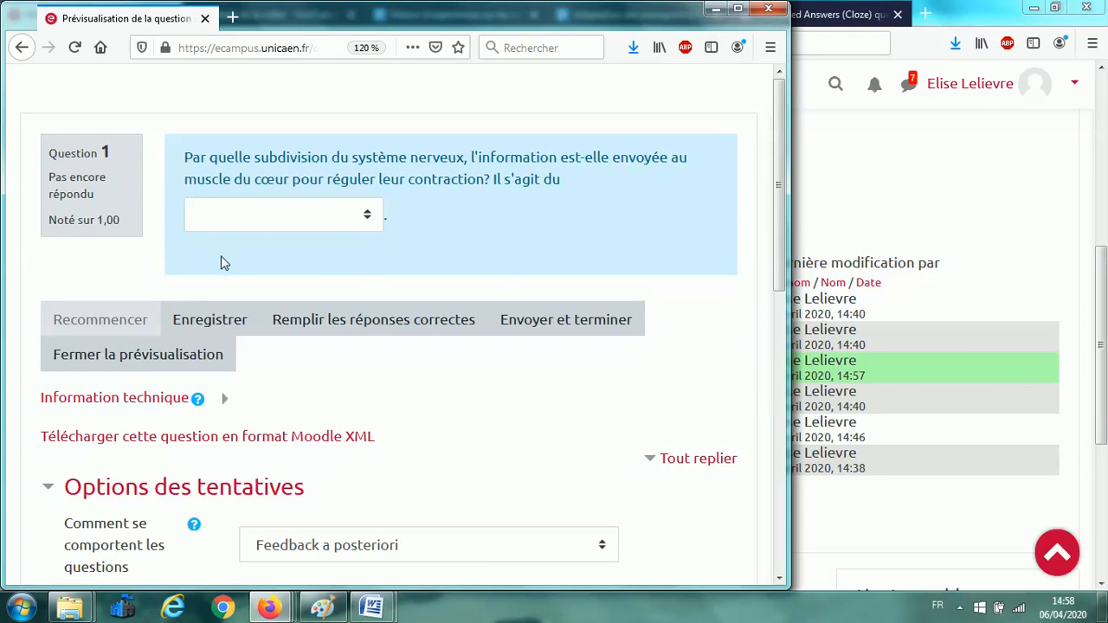
click(715, 9)
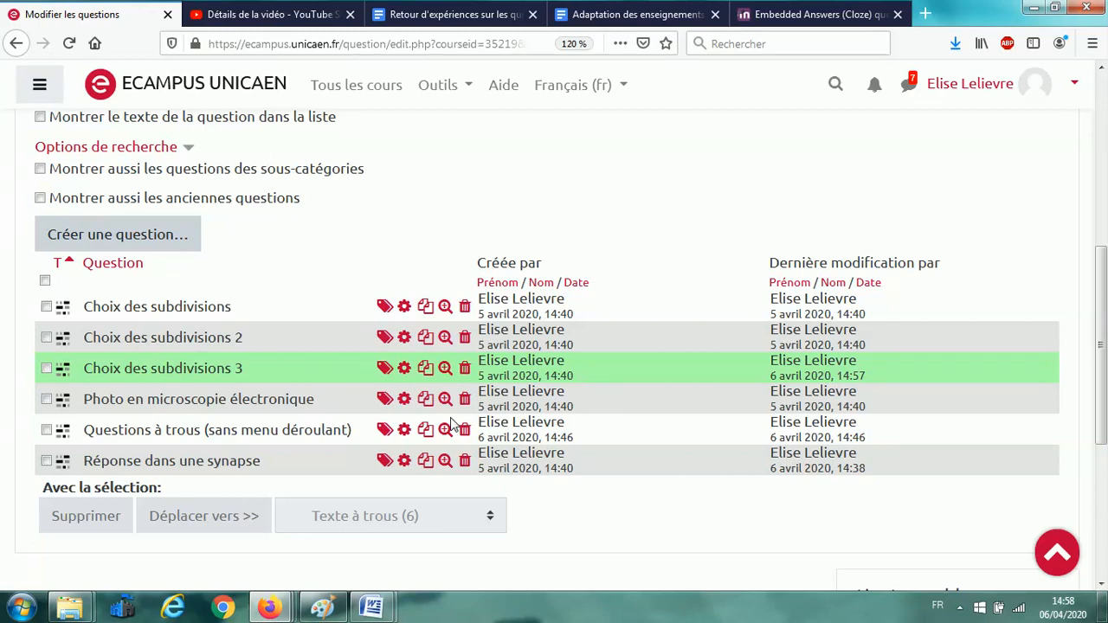
Open "Choix des subdivisions 3" for editing and copy the whole MULTICHOICE code line from its question text.
click(405, 368)
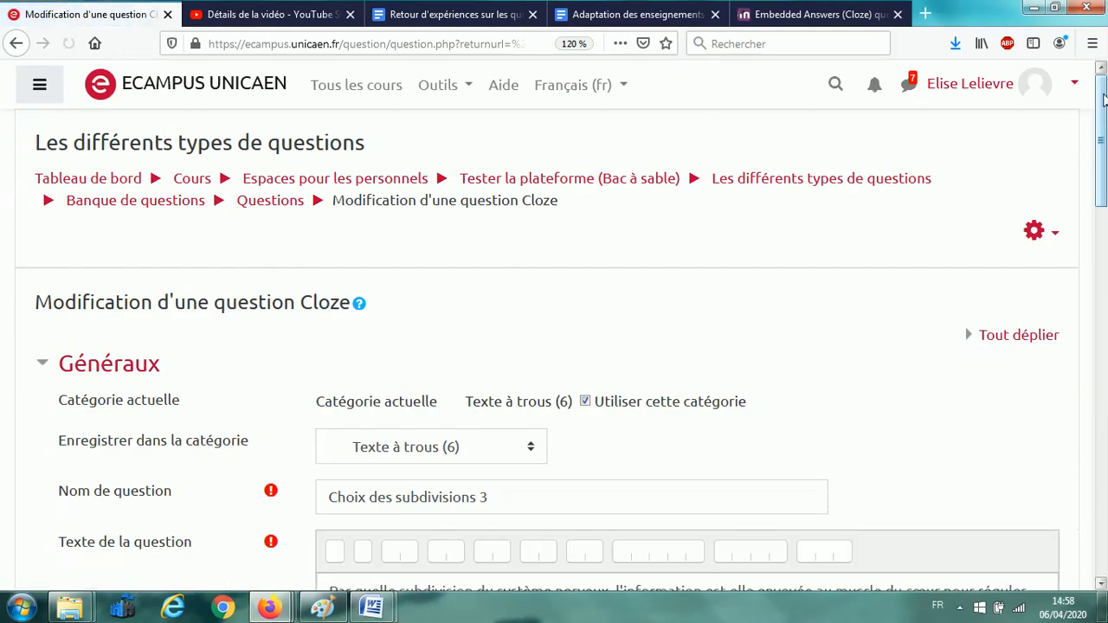
drag(1103, 113, 1105, 195)
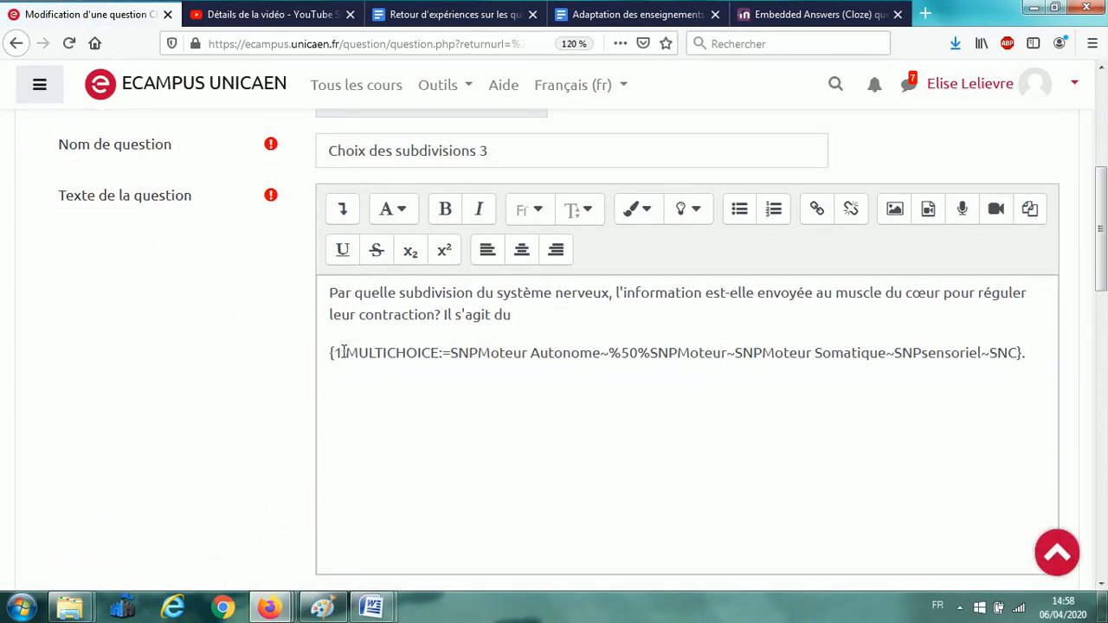
drag(328, 354, 1037, 341)
key(ctrl+c)
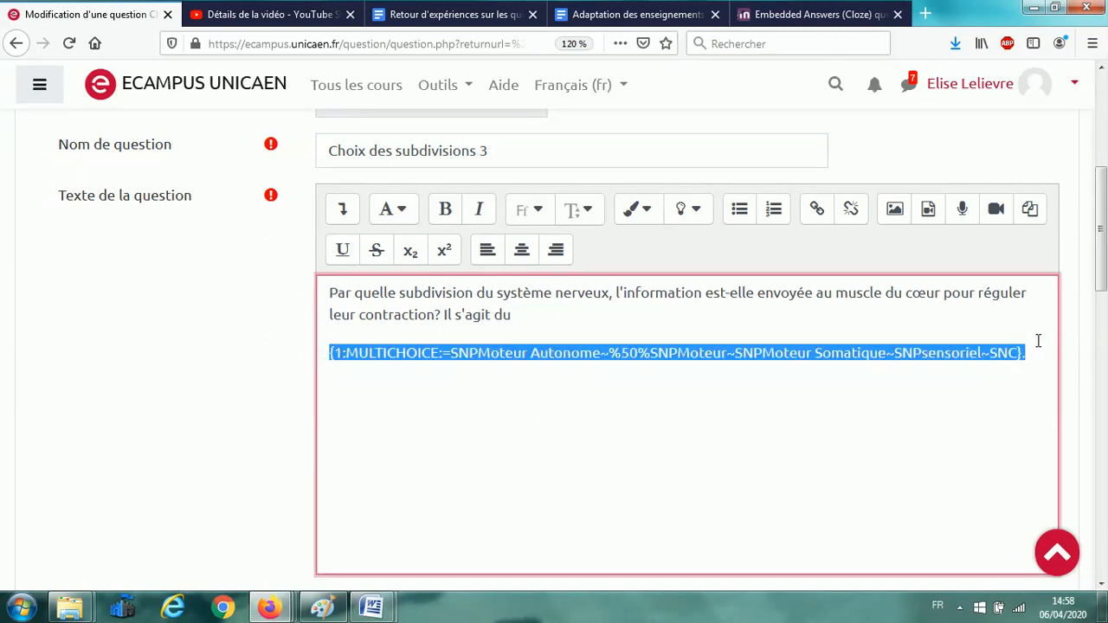
Switch to the Word document and replace its MULTICHOICE line with the code copied from "Choix des subdivisions 3".
click(372, 606)
click(441, 536)
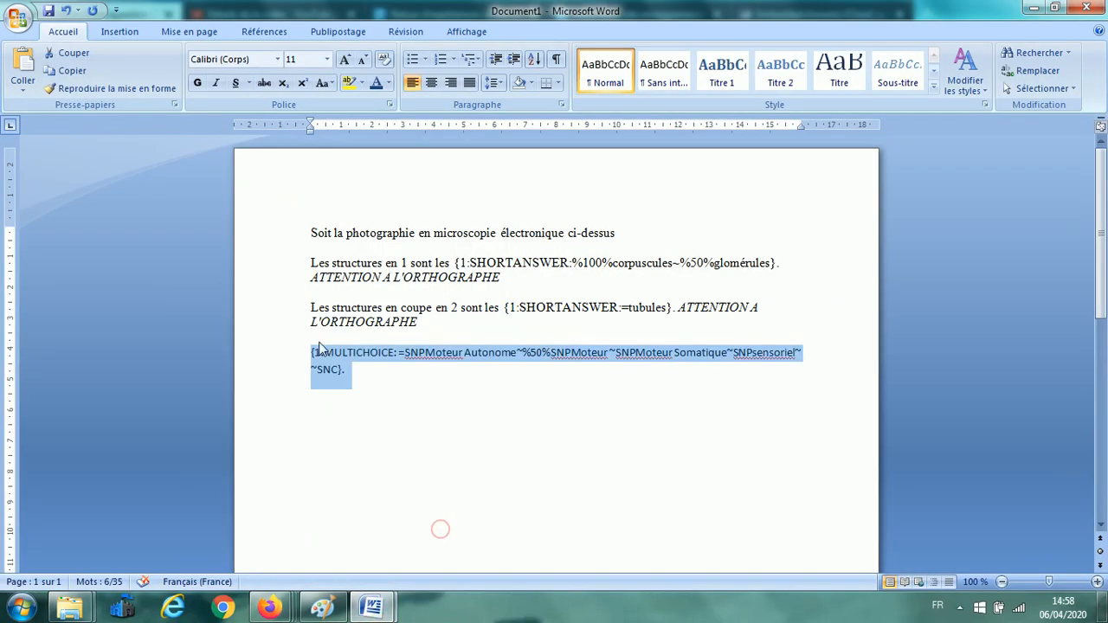
key(ctrl+v)
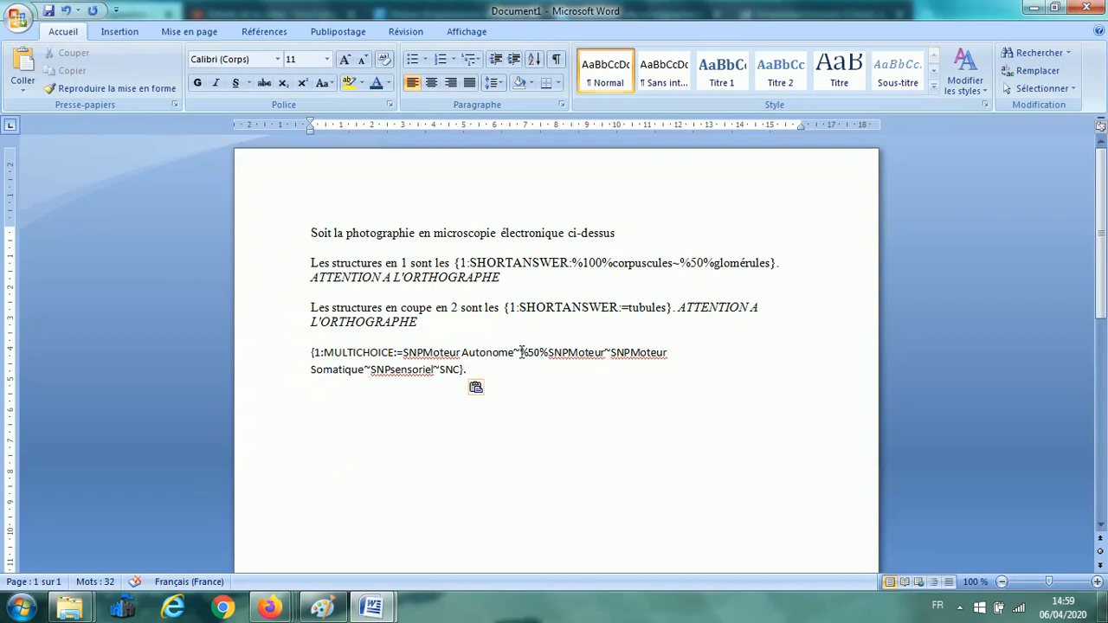
Examine the "~" separators and the "%50%" partial-credit weighting in the pasted MULTICHOICE code.
drag(520, 353, 548, 352)
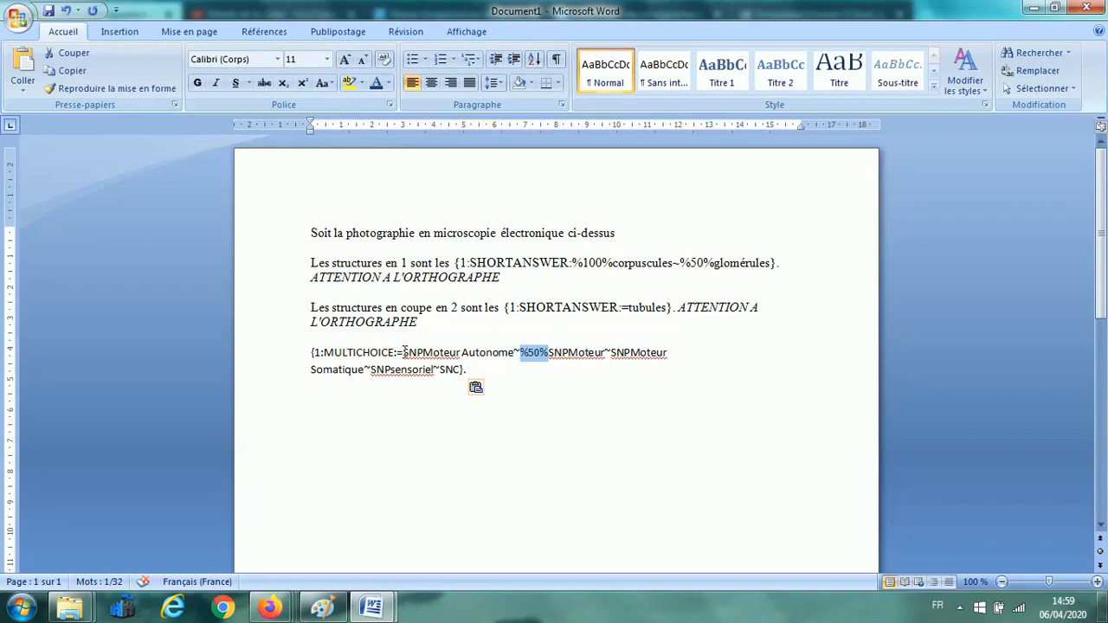
click(516, 353)
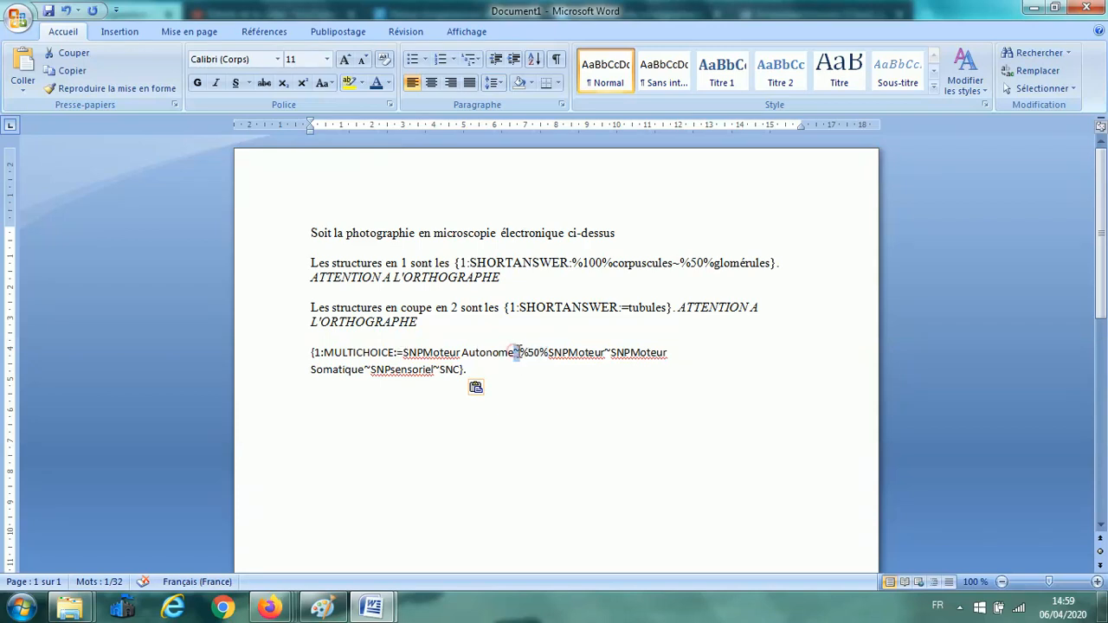
text(~)
click(519, 352)
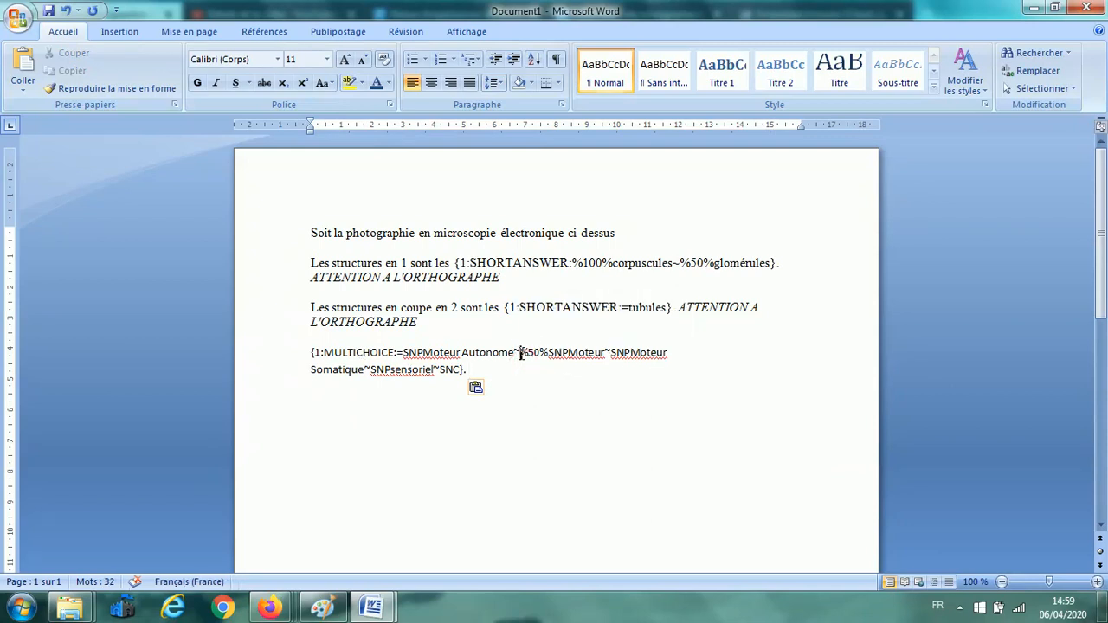
drag(520, 352, 548, 352)
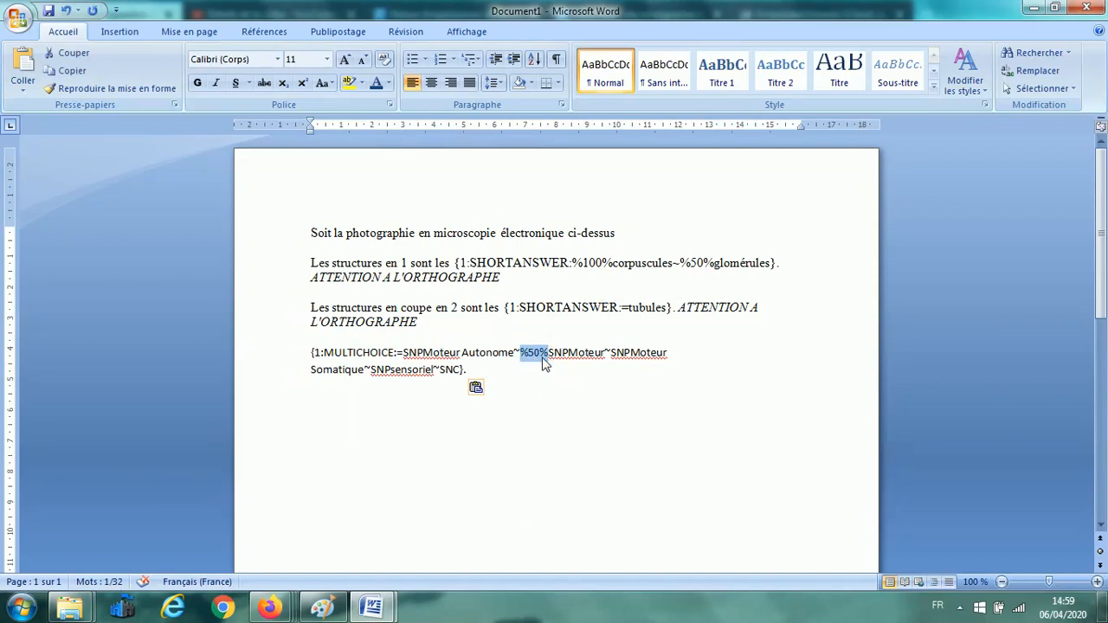
click(491, 430)
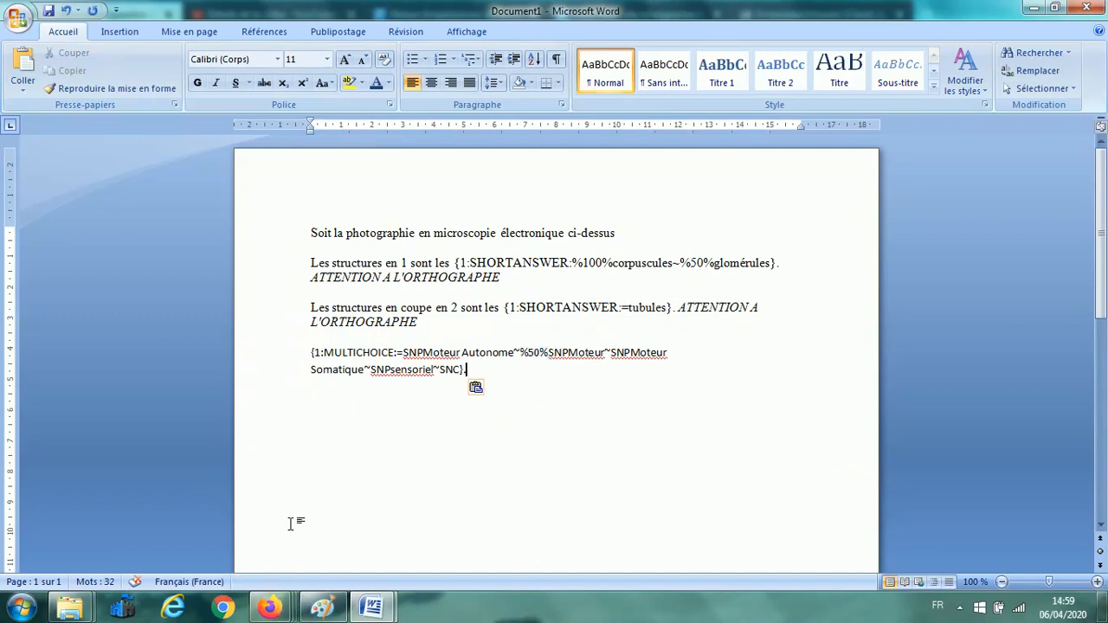
drag(307, 344, 300, 502)
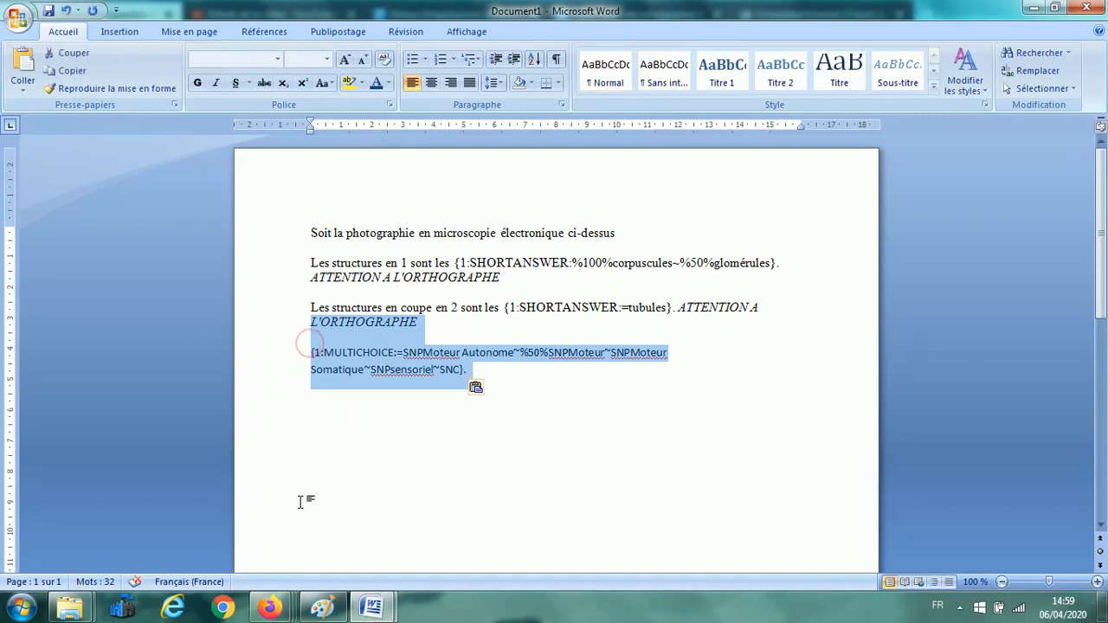
Switch back to the question editing page in Firefox and save "Choix des subdivisions 3".
click(270, 606)
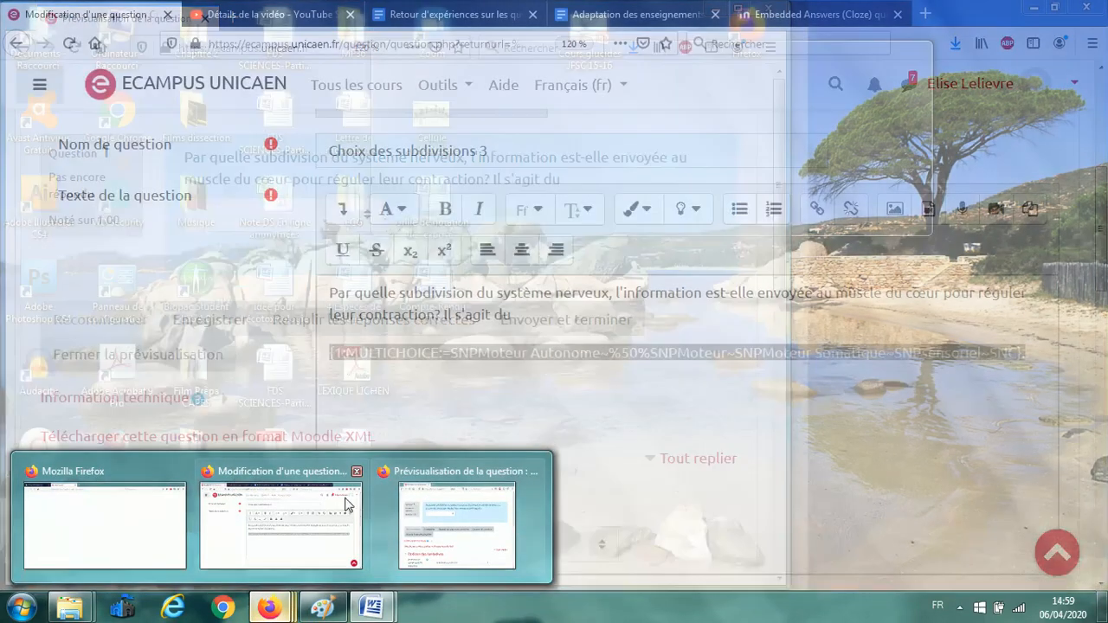
click(322, 502)
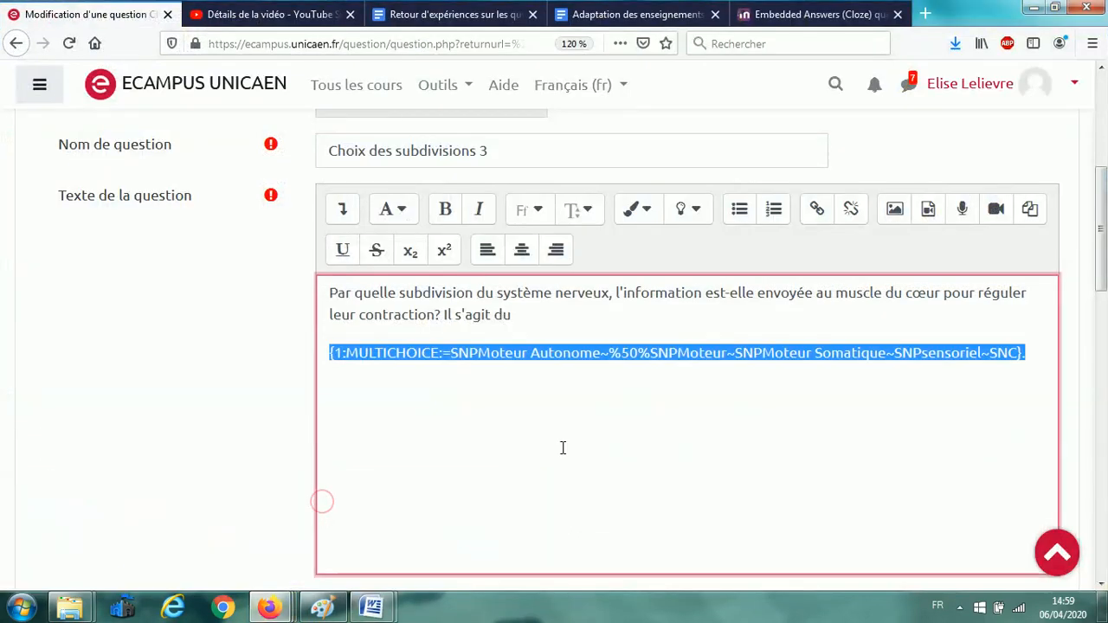
drag(1100, 214, 1104, 453)
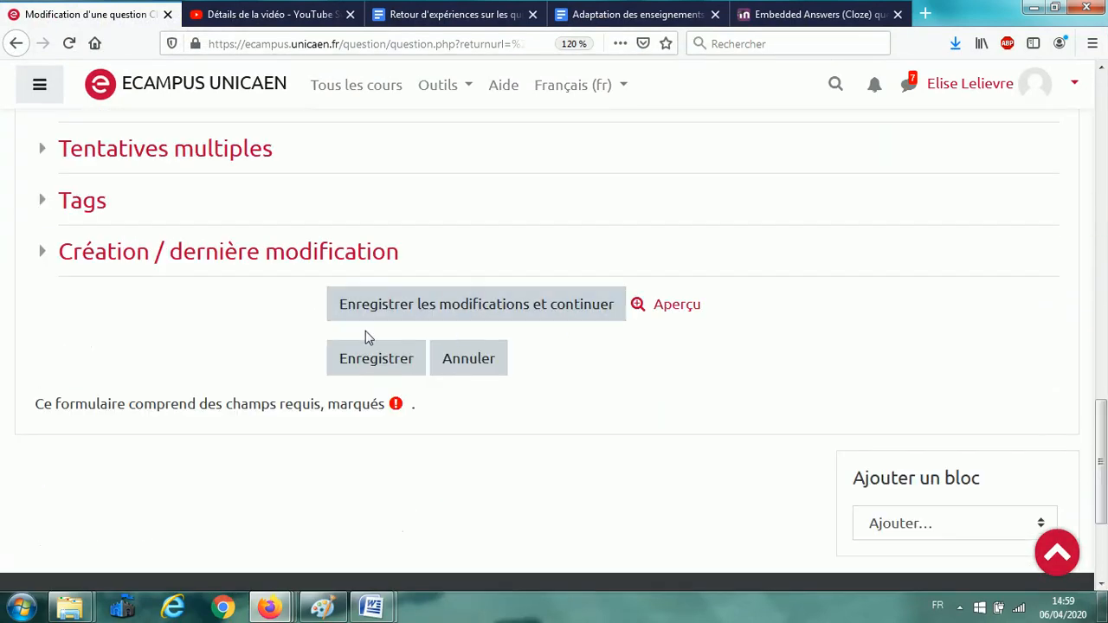
click(368, 362)
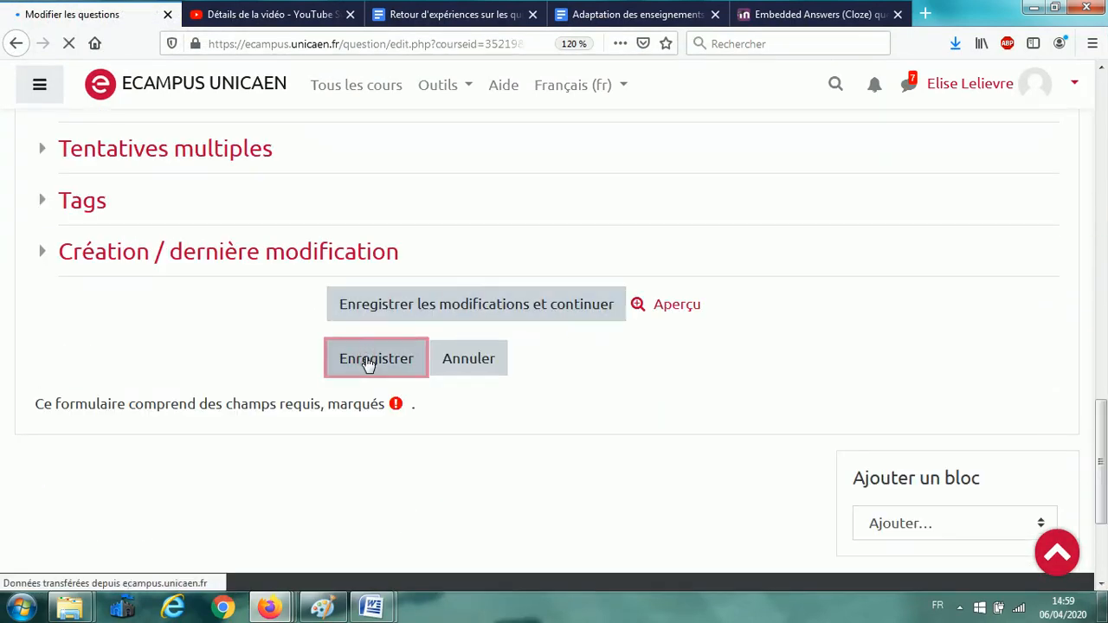
Add a new question of the type "Cloze (réponses intégrées)" to the "Texte à trous" category.
drag(1097, 102, 1102, 197)
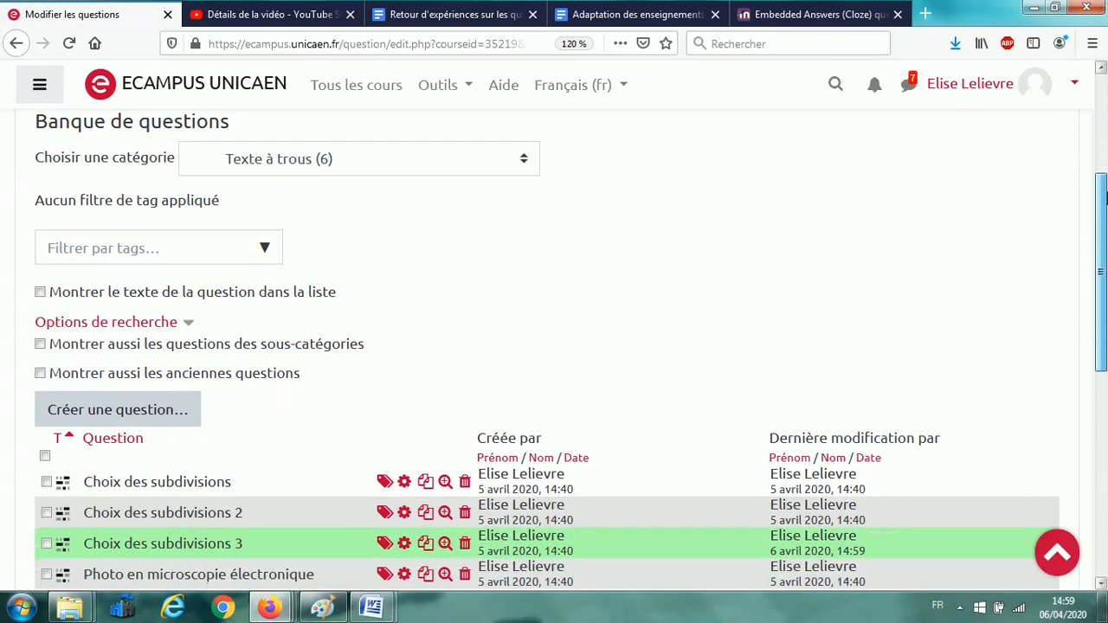
click(99, 411)
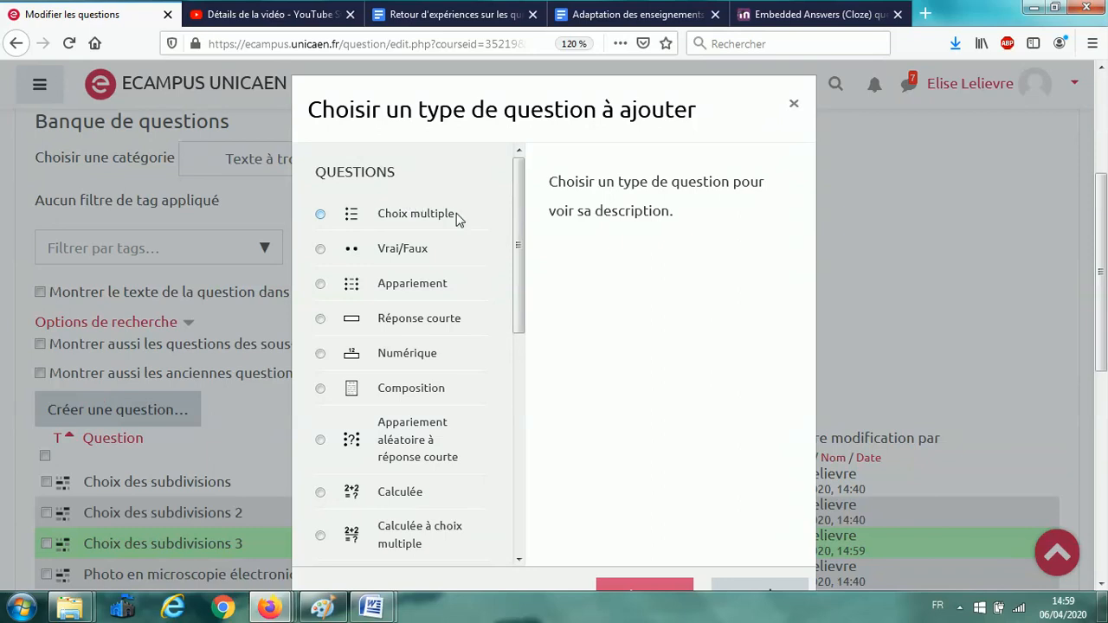
drag(522, 222, 522, 408)
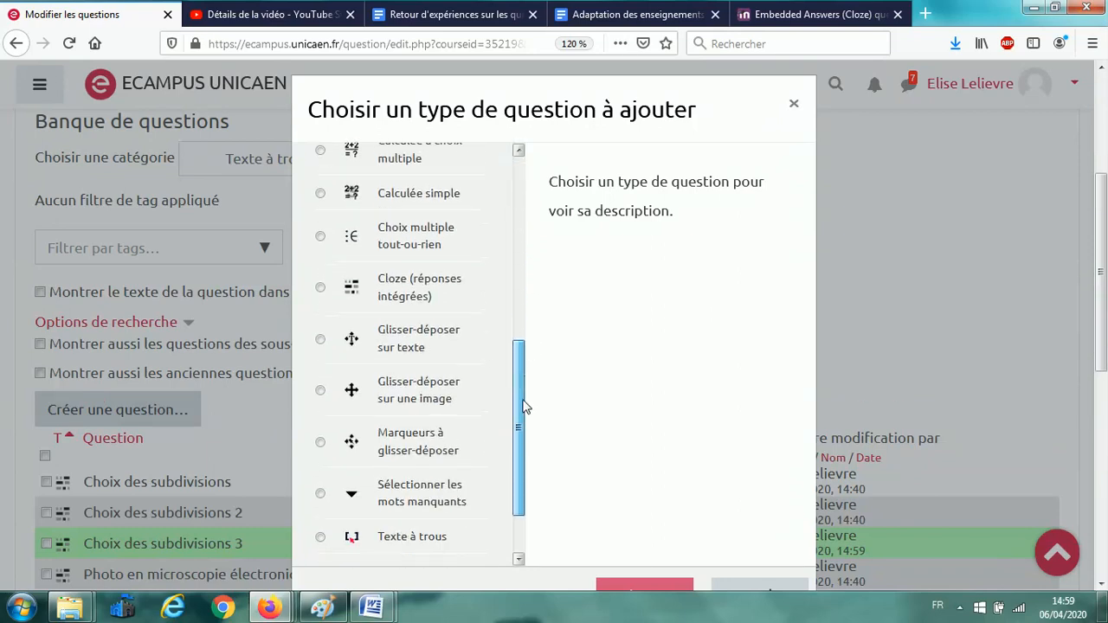
click(320, 289)
scroll(1103, 285, down, 3)
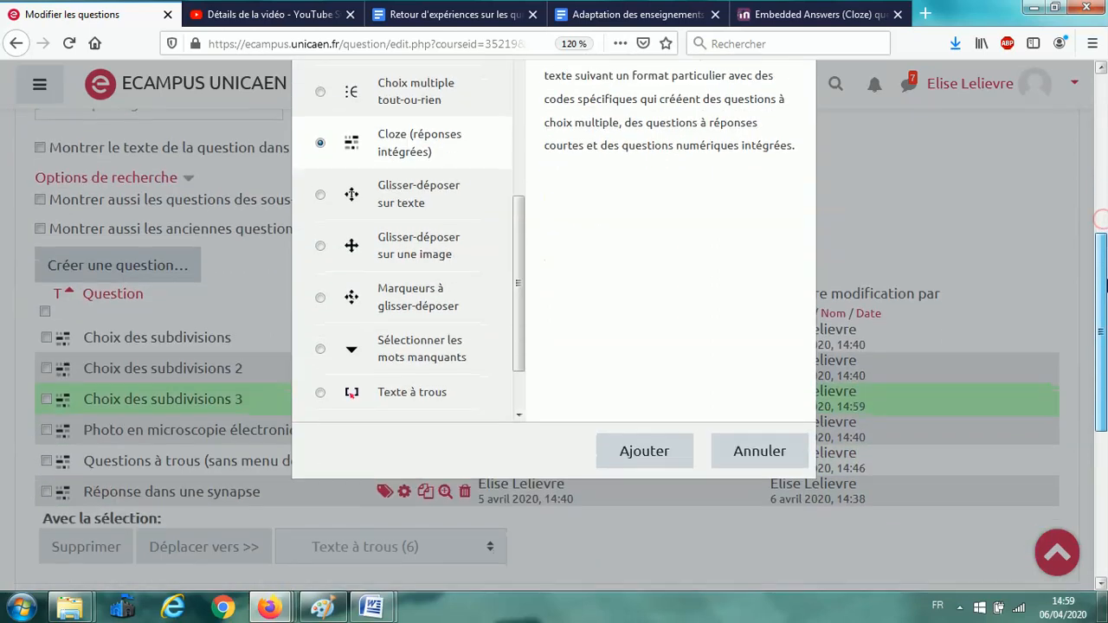
click(675, 445)
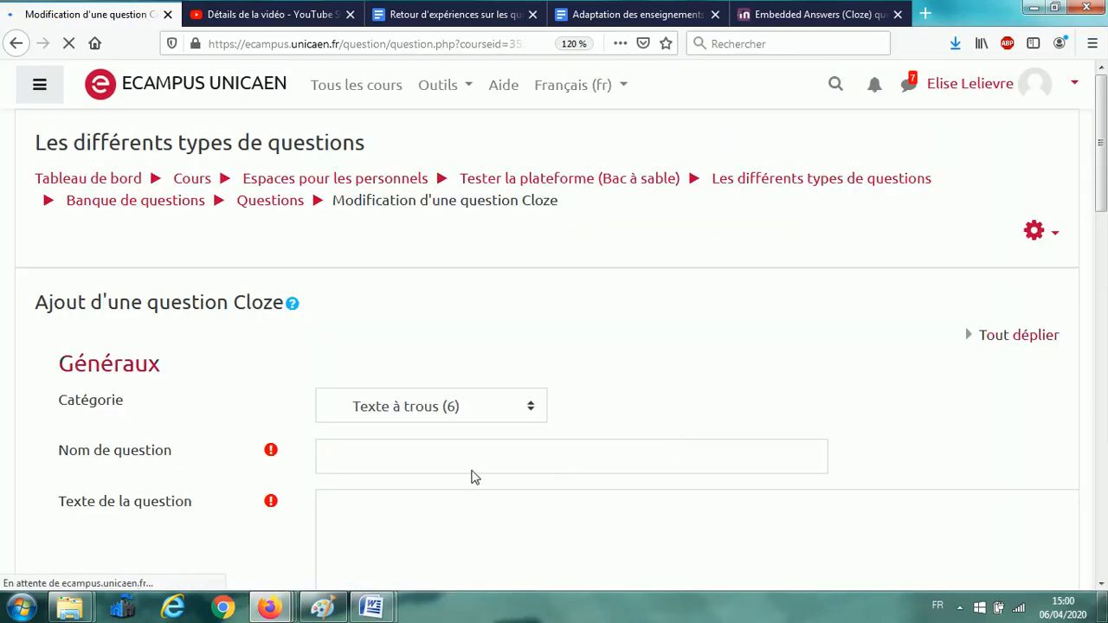
Name the new Cloze question "Menus déroulants intégrés".
click(460, 456)
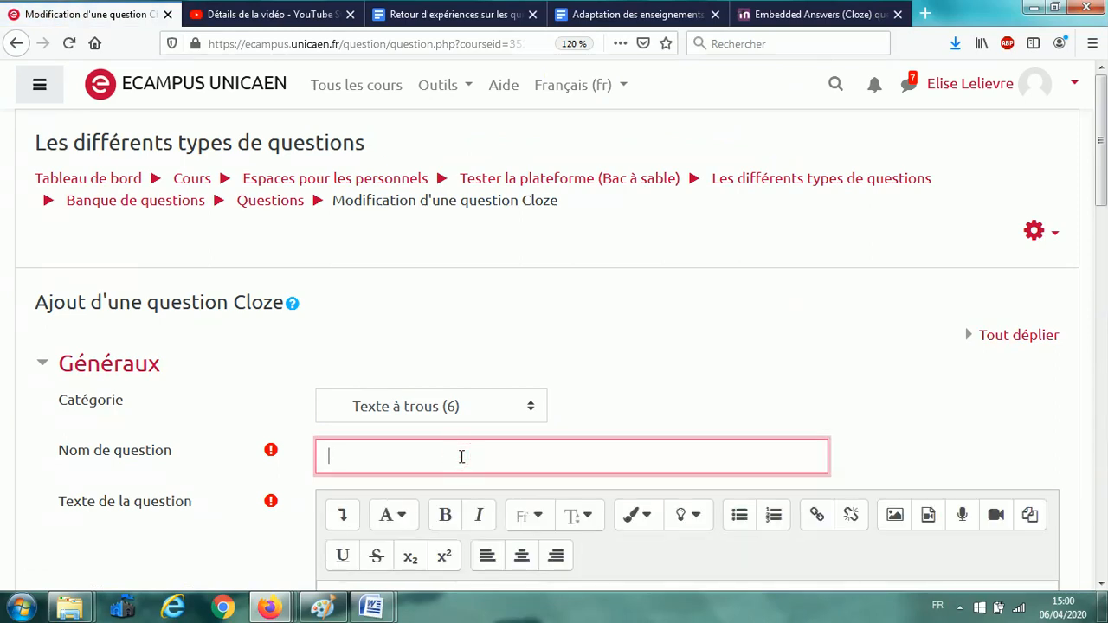
text(Menus rédoula)
key(BackSpace)
key(BackSpace)
key(BackSpace)
key(BackSpace)
key(BackSpace)
text(déroulants in)
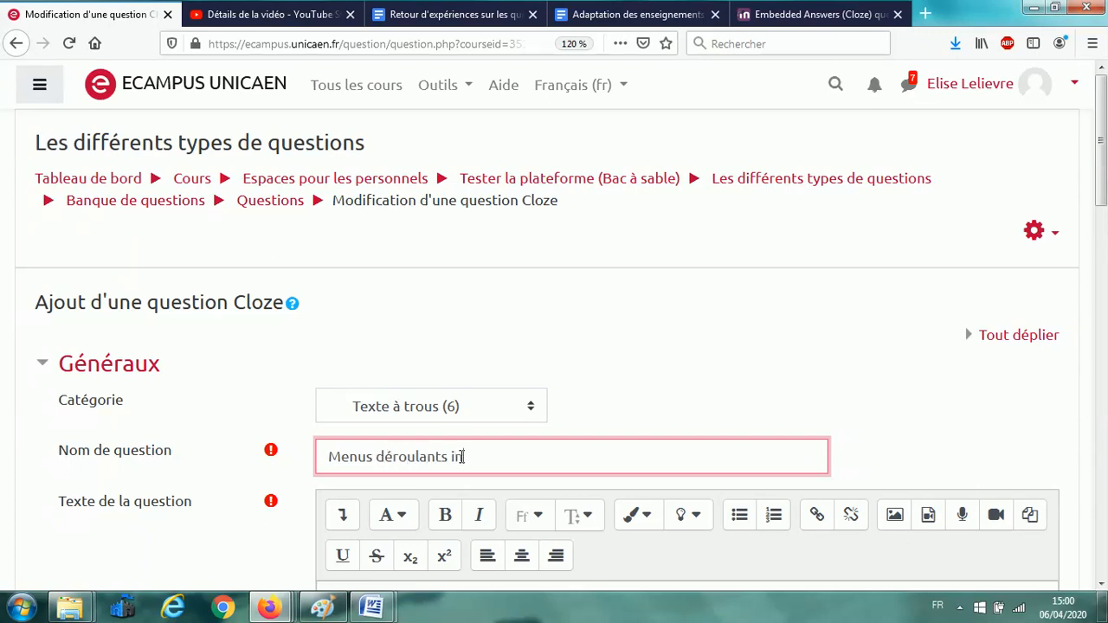
text(tégrés)
Begin the question text with "Le" and paste the copied MULTICHOICE code after it.
scroll(986, 225, down, 2)
click(357, 434)
text(Le)
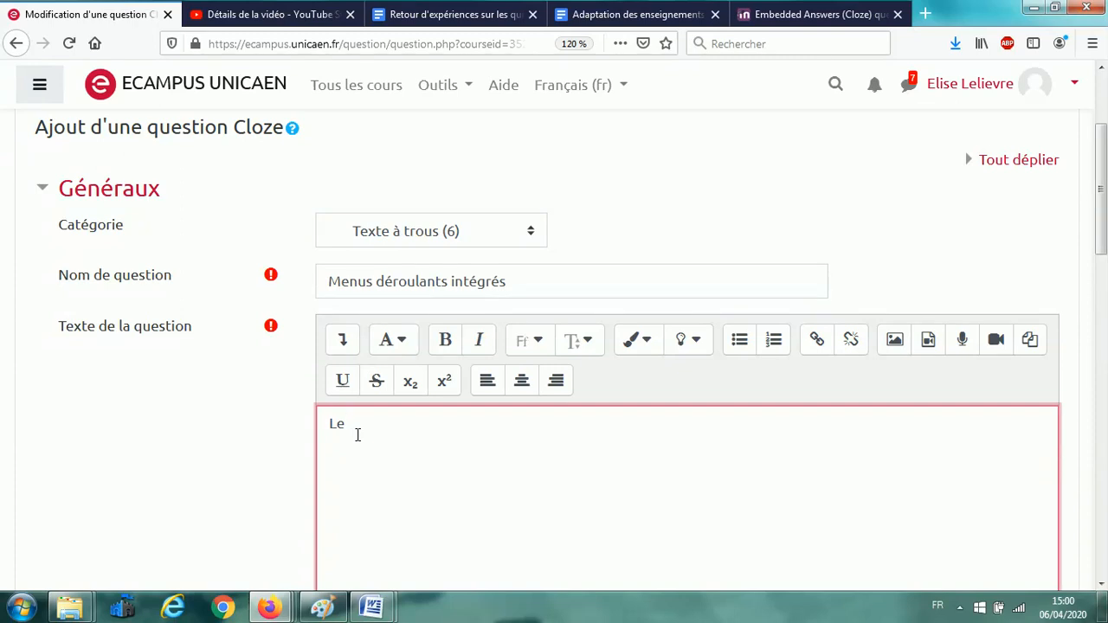
text({1:MULTICHOICE:=SNPMoteur Autonome~%50%SNPMoteur~SNPMoteur Somatique~SNPsensoriel~SNC}.)
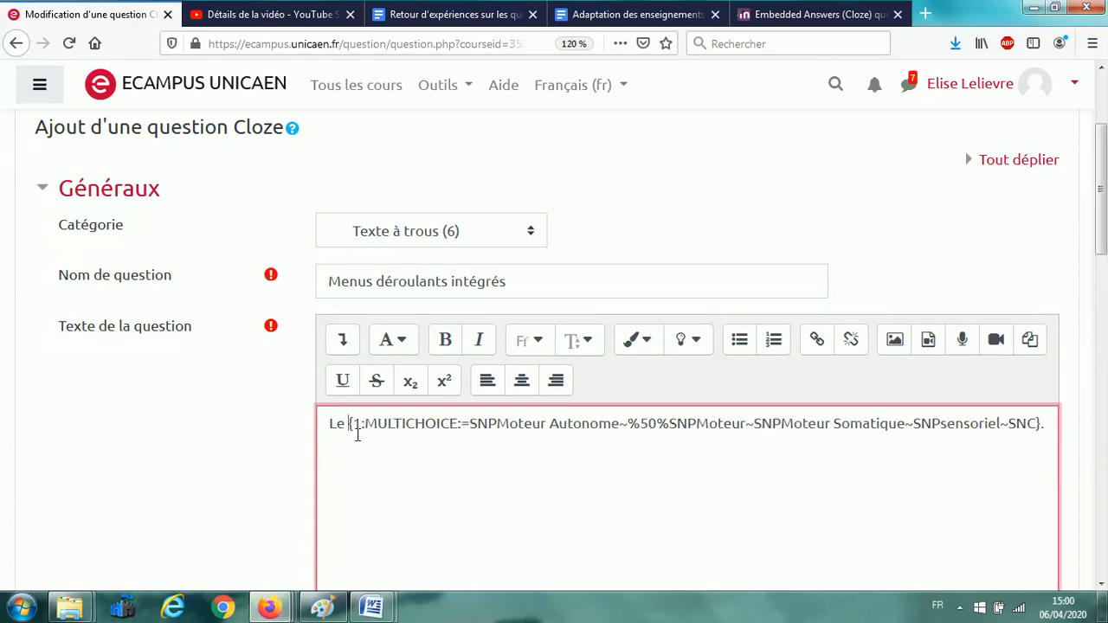
Change the correct answer in the MULTICHOICE code to "SNCentral" and the 50% answer to "SNCentralisé".
drag(470, 423, 623, 420)
text(SNC)
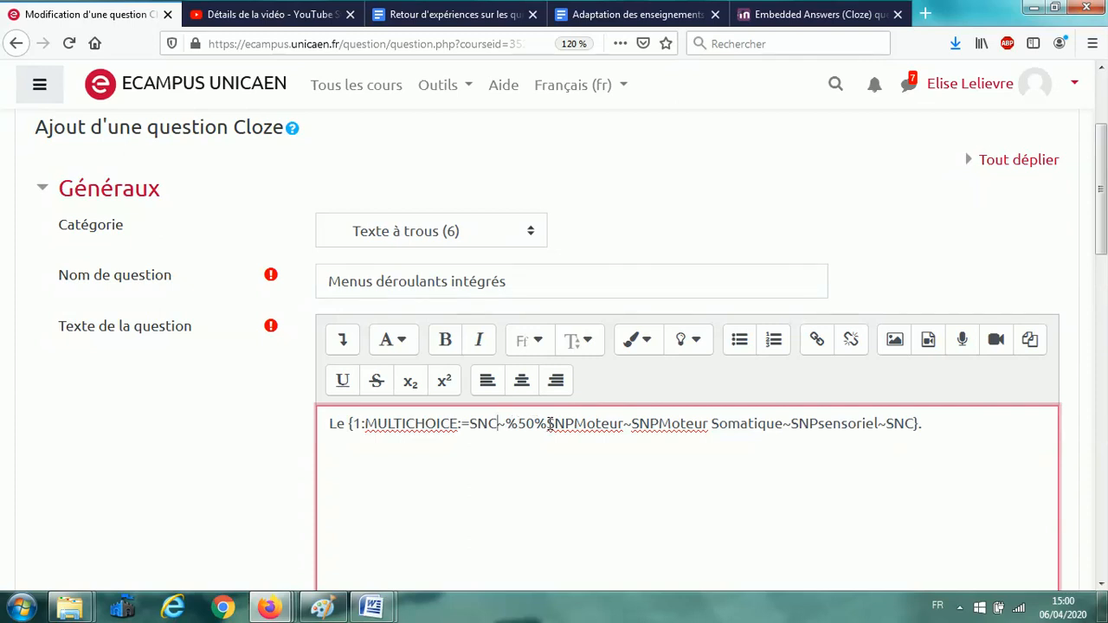
drag(547, 423, 623, 424)
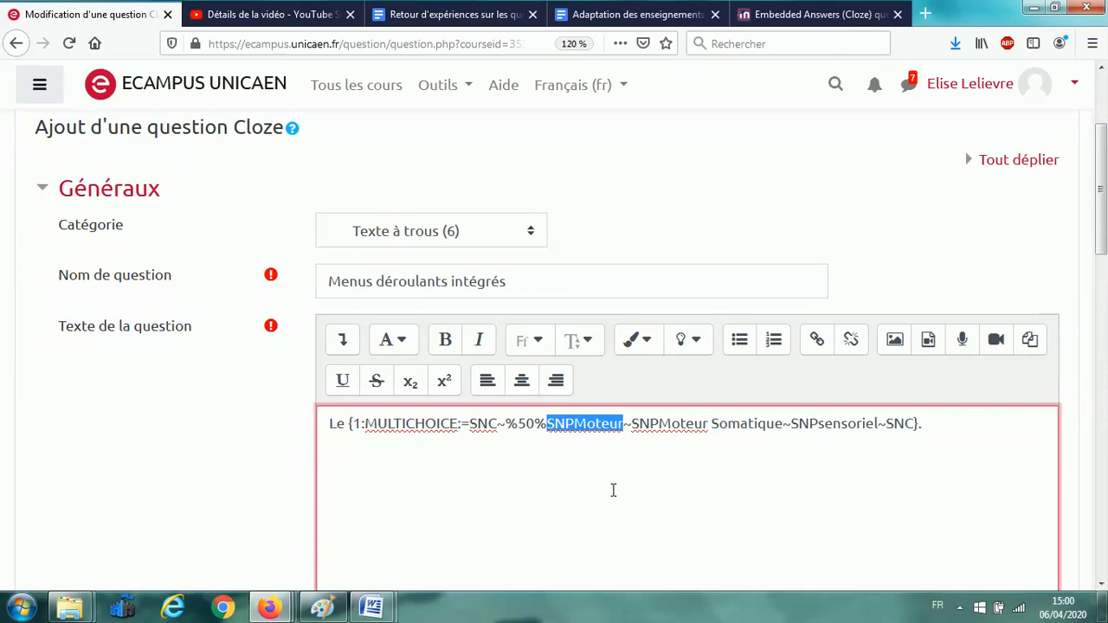
text(SN)
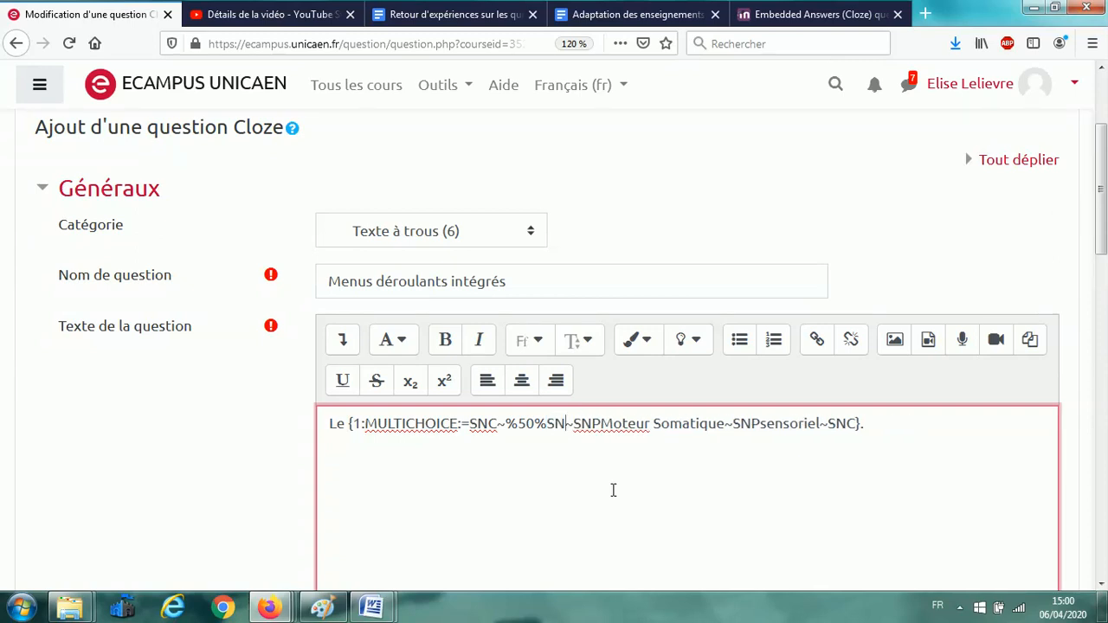
text(cen)
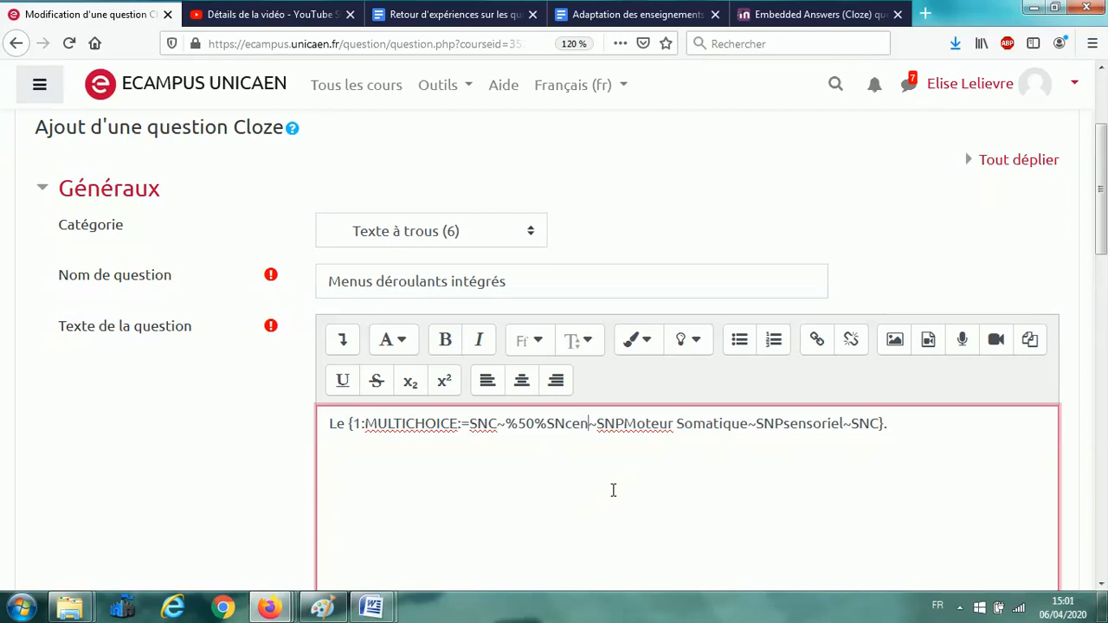
key(BackSpace)
key(BackSpace)
key(BackSpace)
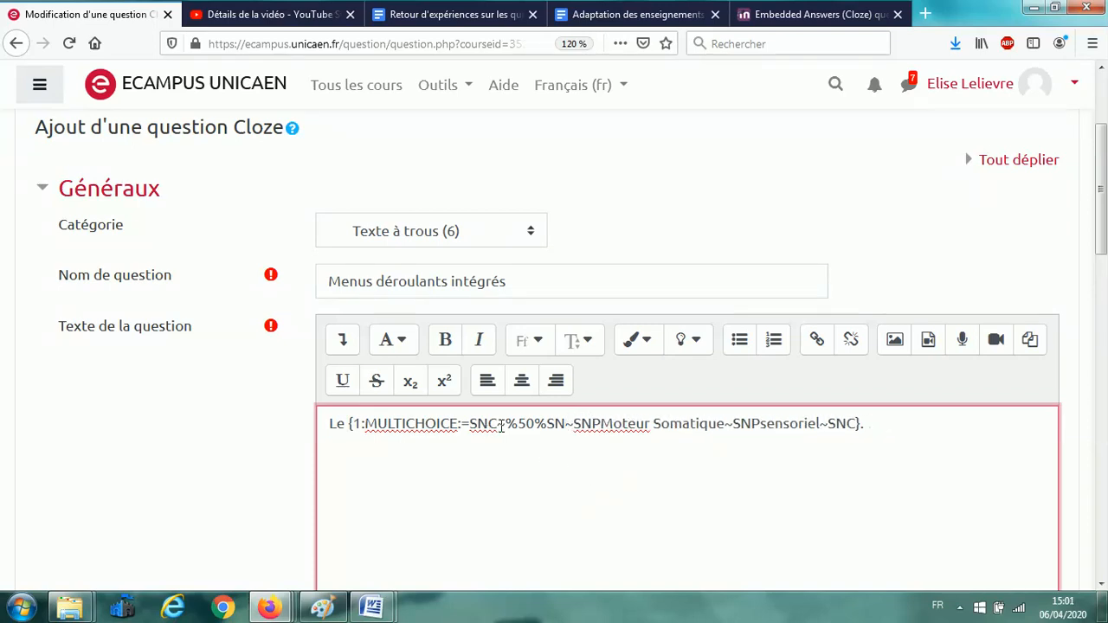
click(500, 423)
text(entral)
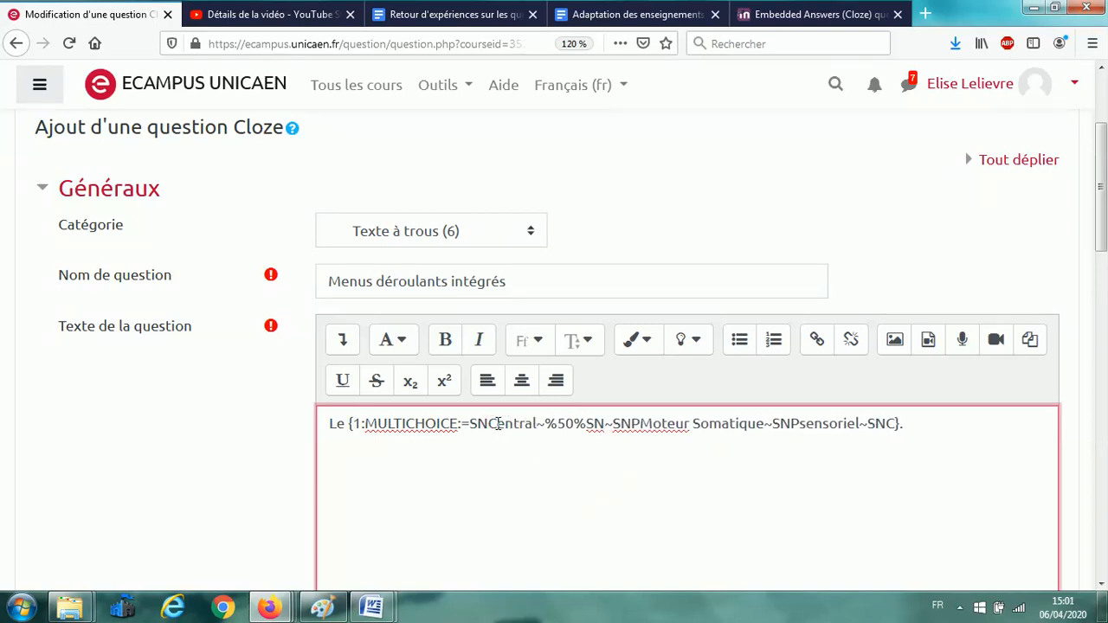
click(603, 417)
text(Centralisé)
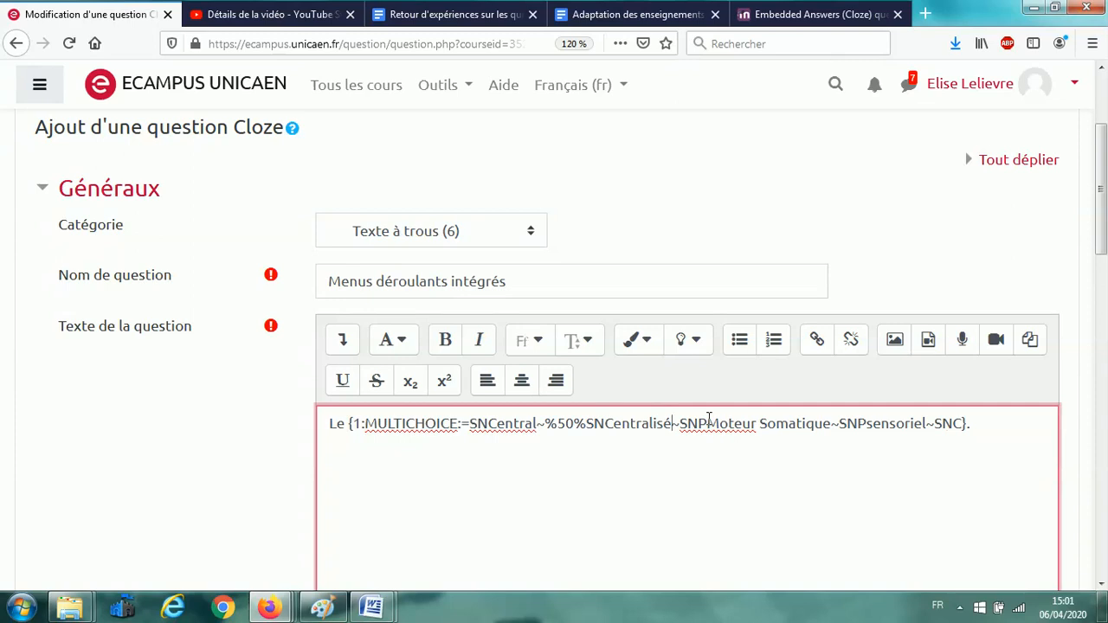
Change the two wrong answers after "SNCentralisé" to "SNPériphérique" and "SNSensoriel".
drag(706, 423, 831, 424)
key(BackSpace)
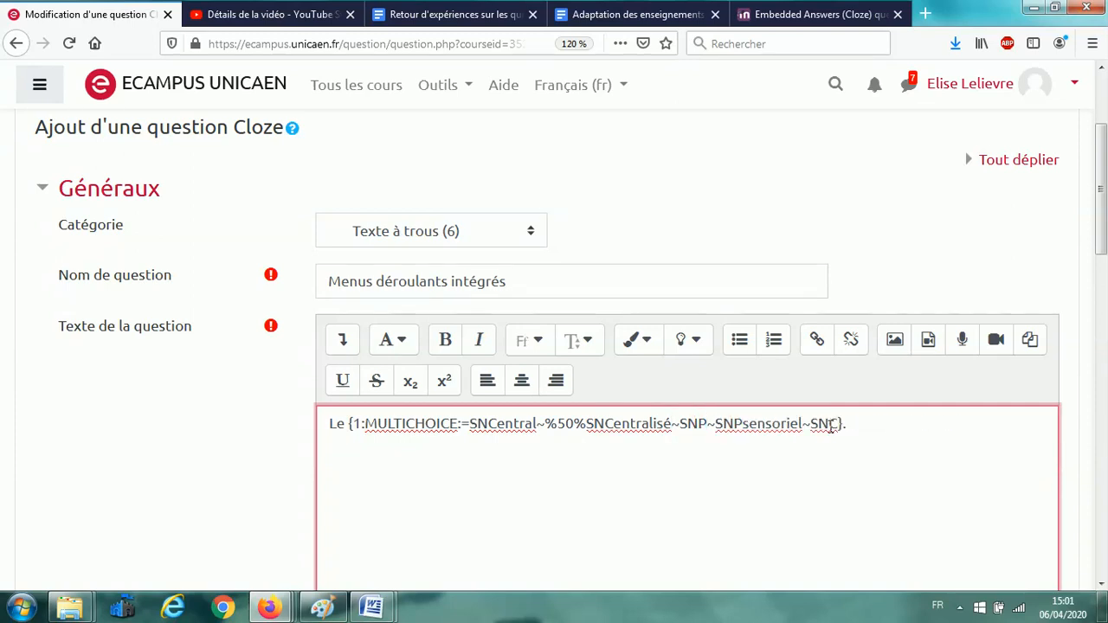
text(ériphéri)
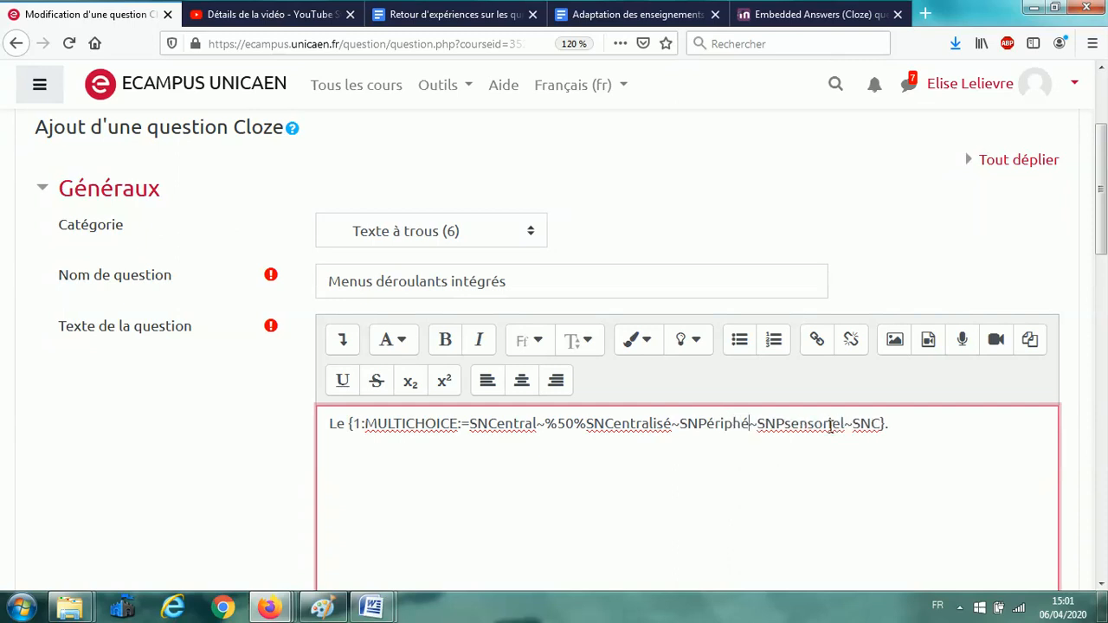
text(que)
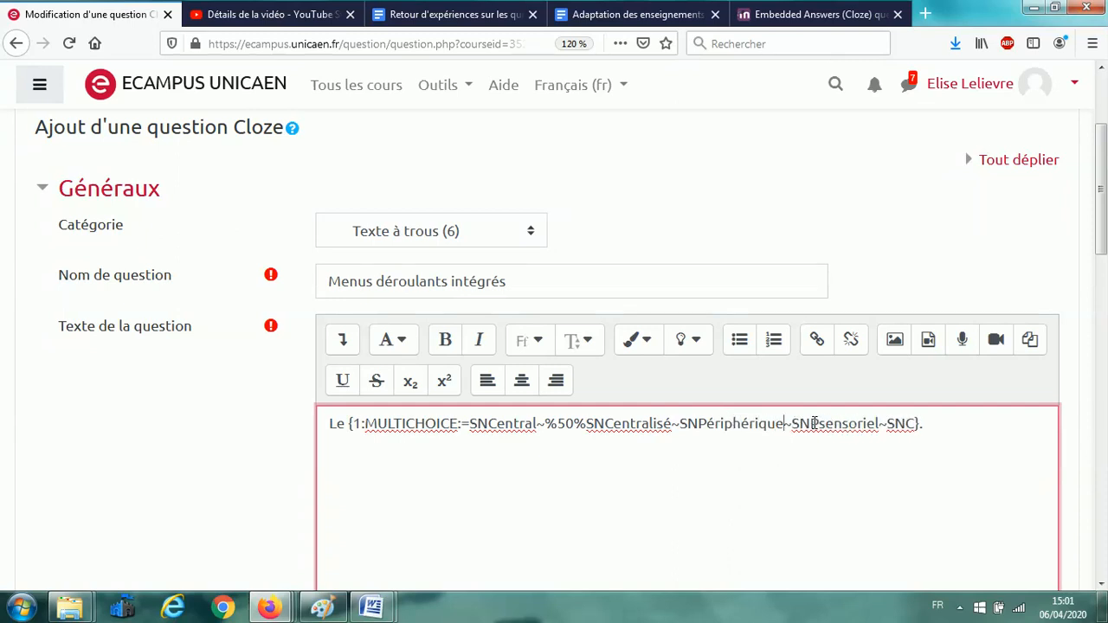
drag(813, 423, 880, 422)
text(Sensore)
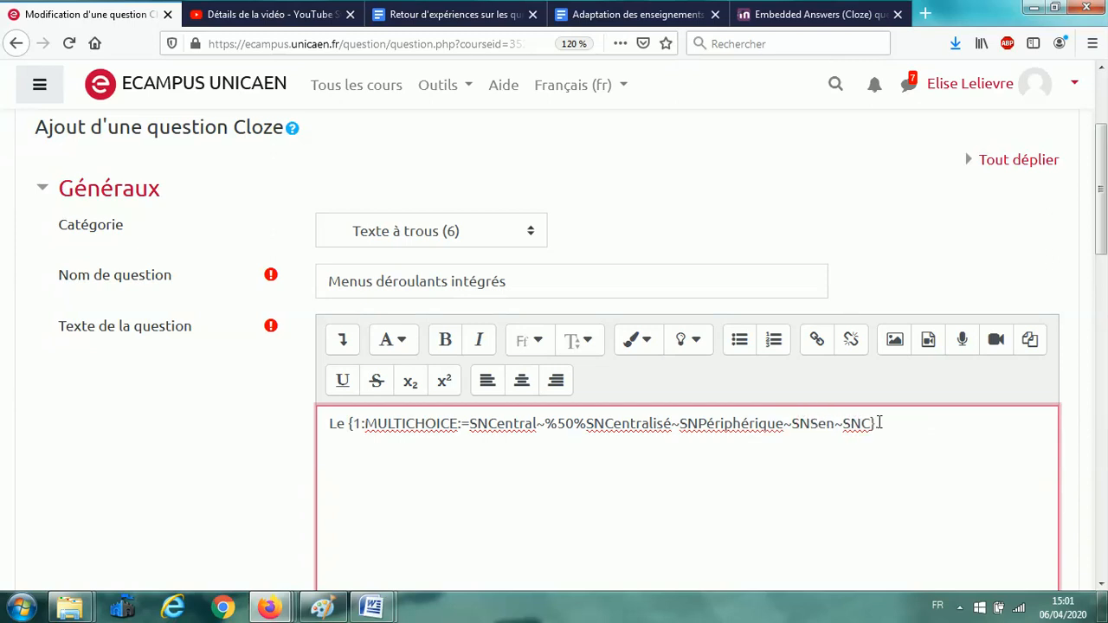
key(BackSpace)
key(BackSpace)
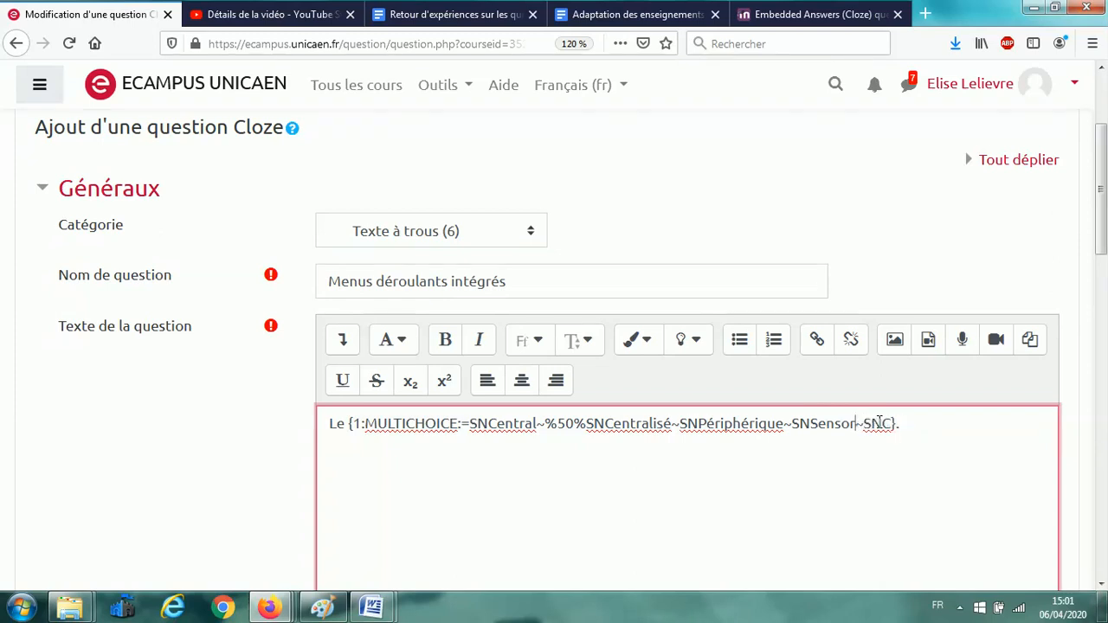
text(riel)
Remove the leftover "SNC" answer and the final period so the MULTICHOICE code ends after "SNSensoriel".
drag(880, 423, 909, 423)
key(BackSpace)
key(BackSpace)
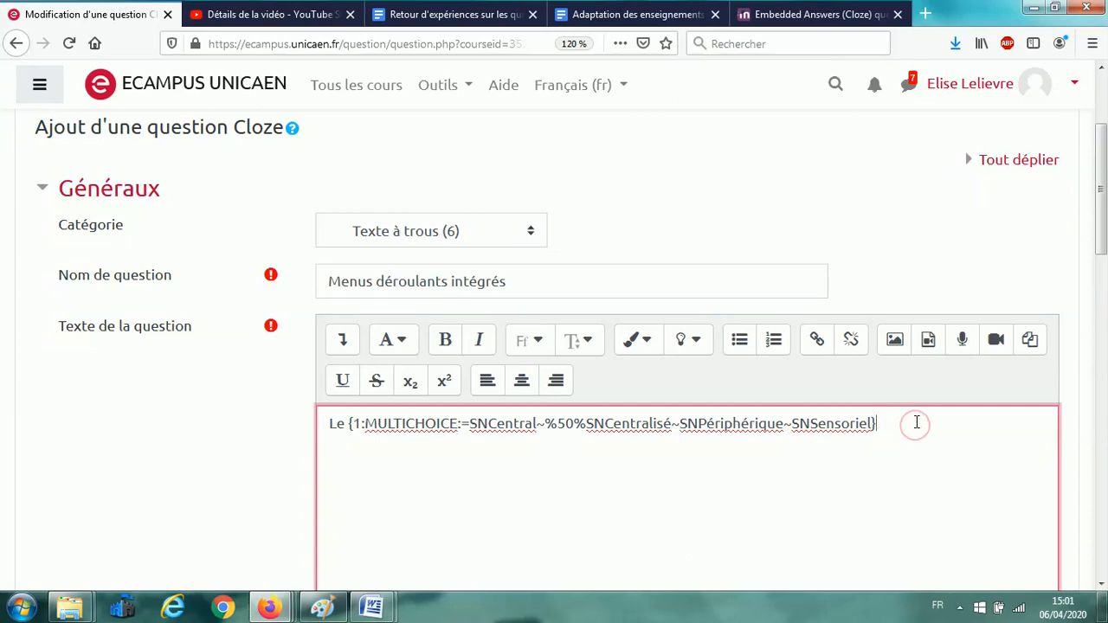
Continue the question text after the code with "comprend la moelle épinière et l'encéphale. Les".
text(mprend la moelle)
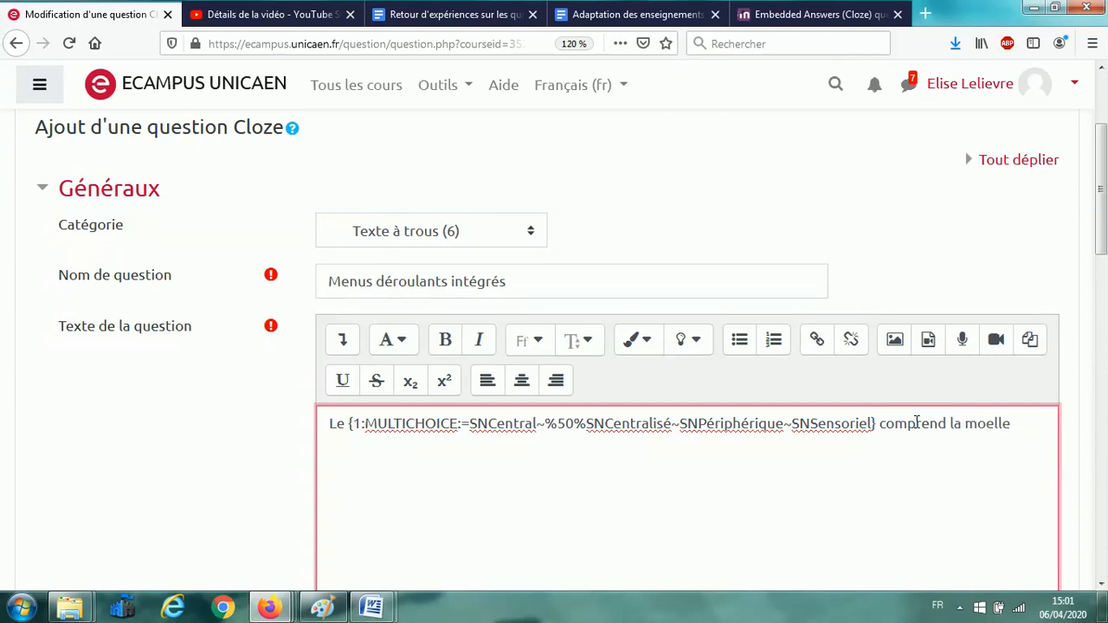
text( épinière et l'encépha)
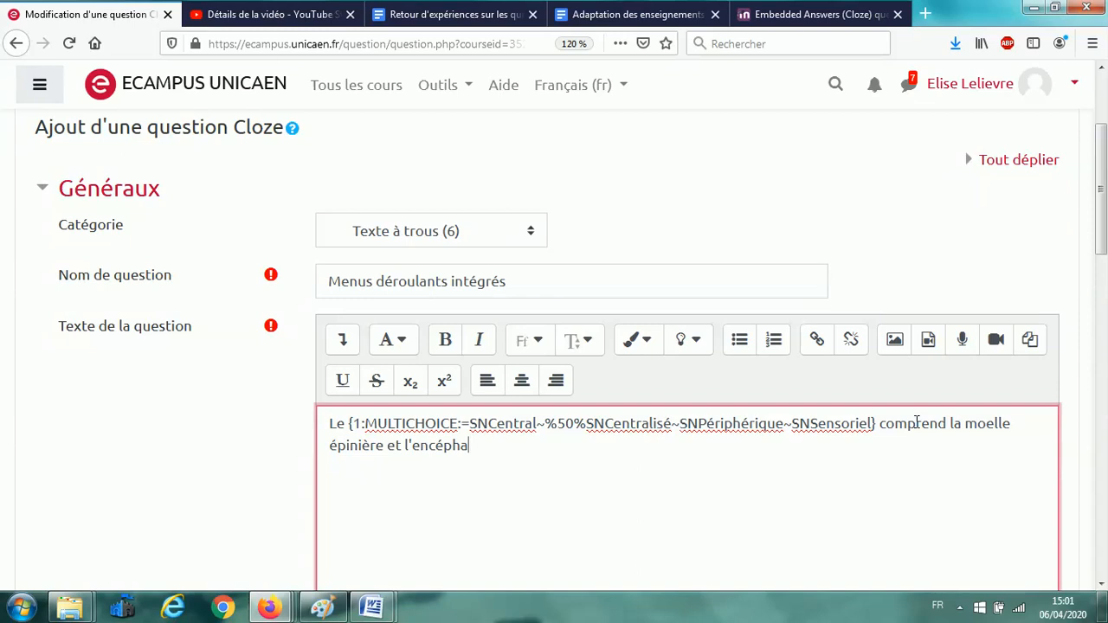
text(le. Le)
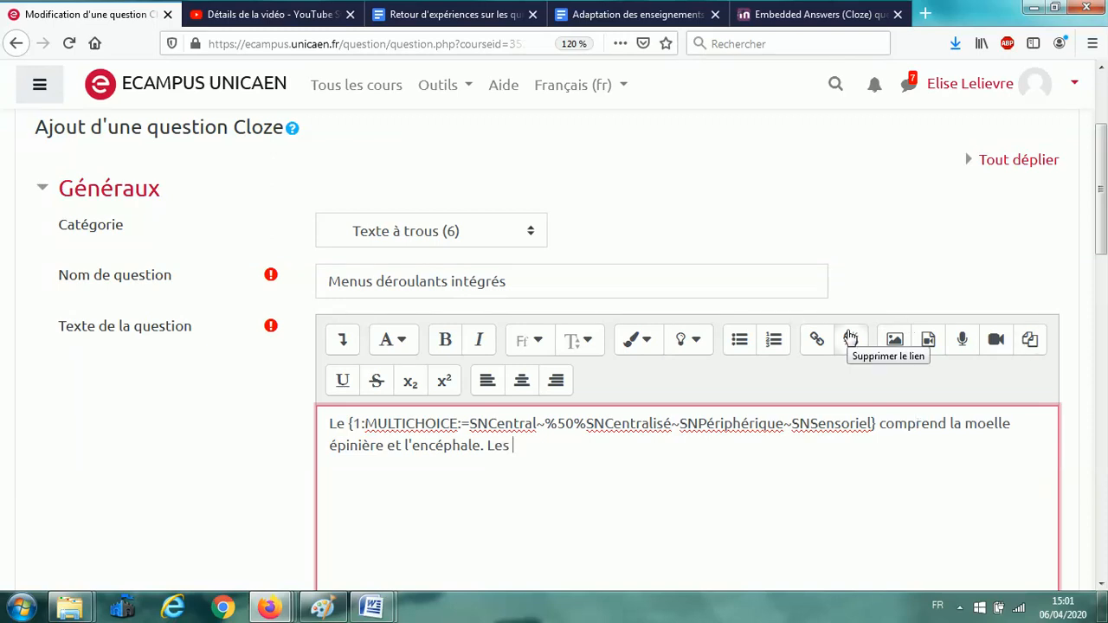
text(s)
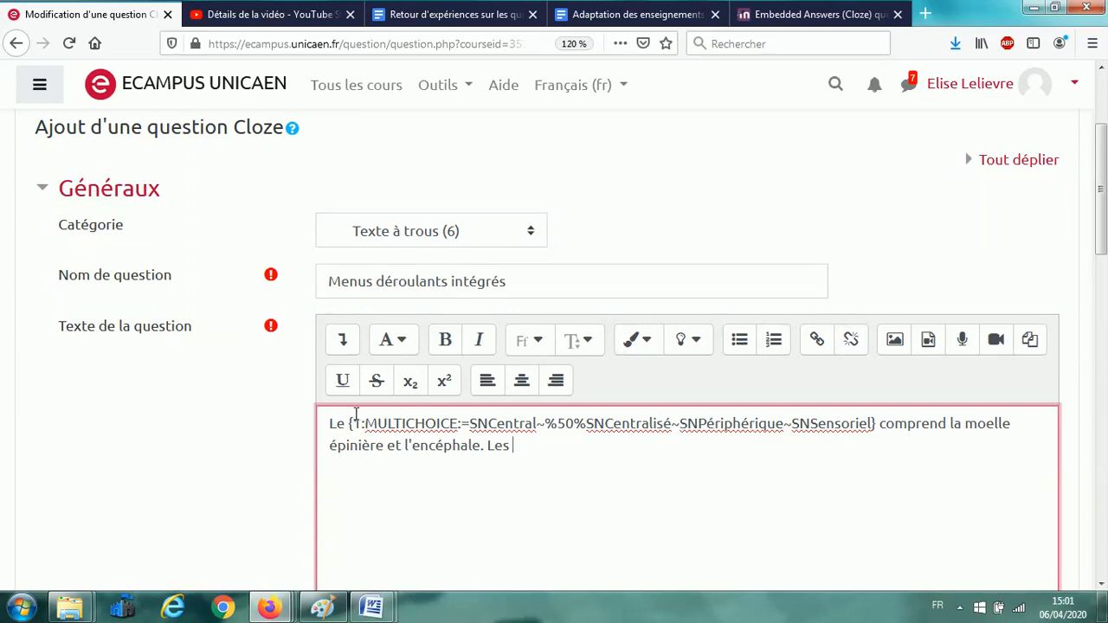
Copy the whole MULTICHOICE code block and paste it after "Les" in the question text.
drag(350, 423, 879, 423)
key(ctrl+c)
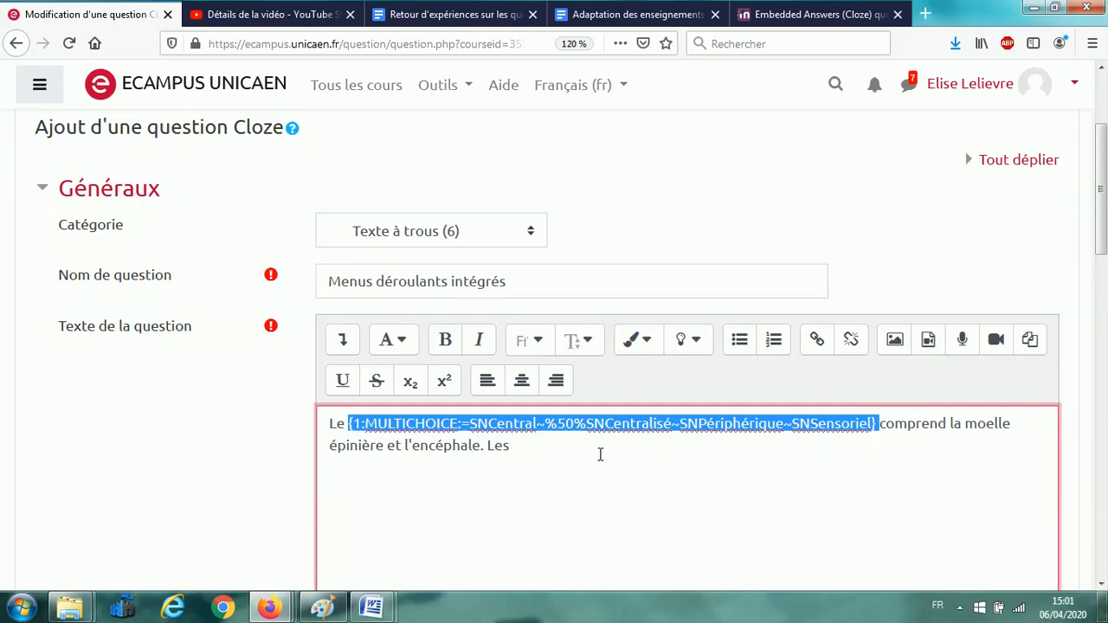
click(563, 447)
key(ctrl+v)
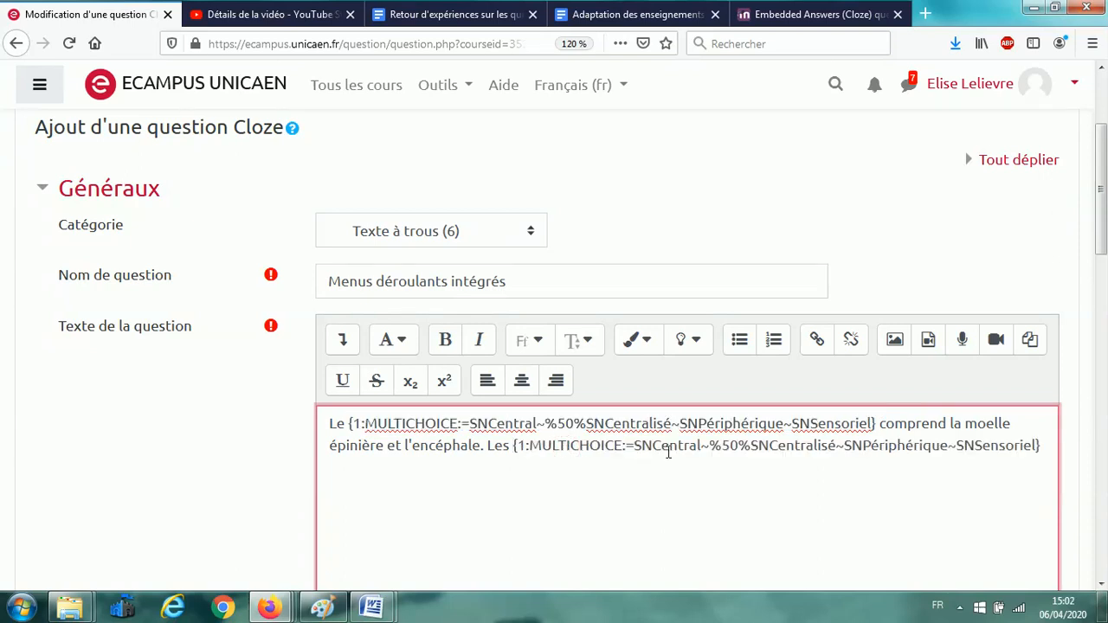
In the second MULTICHOICE code, change the correct answer to "nerfs" and the 50% answer to "axones".
drag(635, 448, 704, 453)
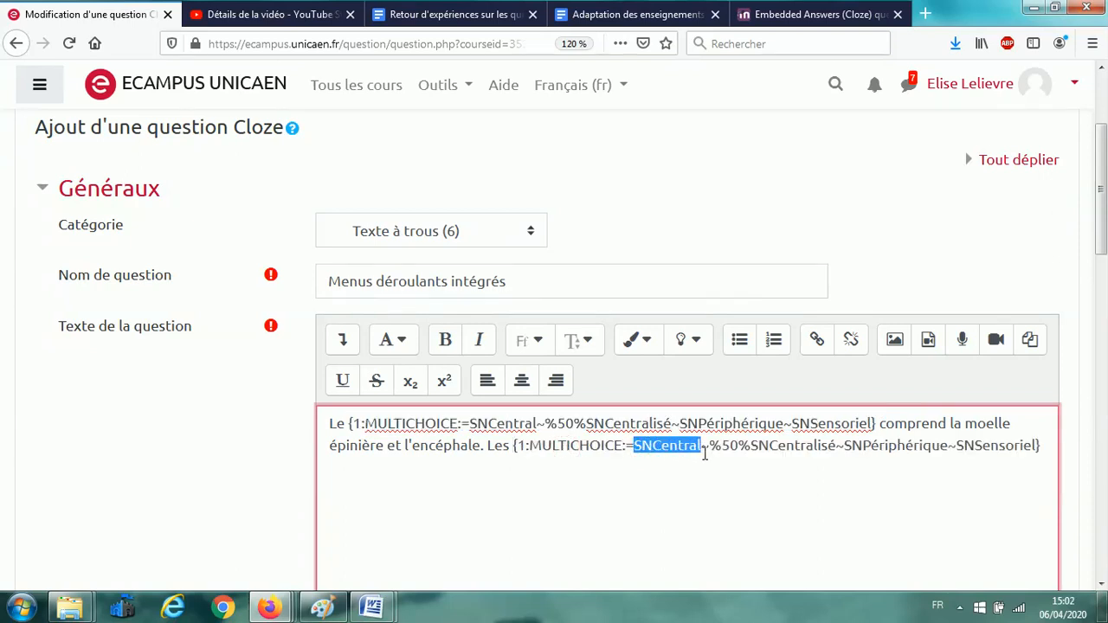
text(ner)
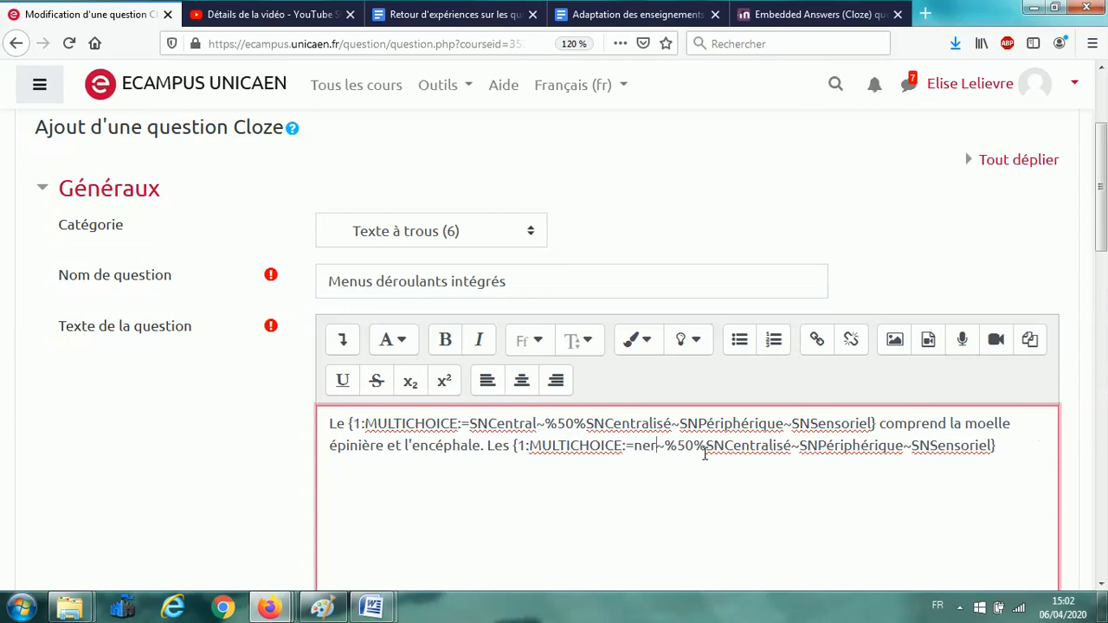
text(fs)
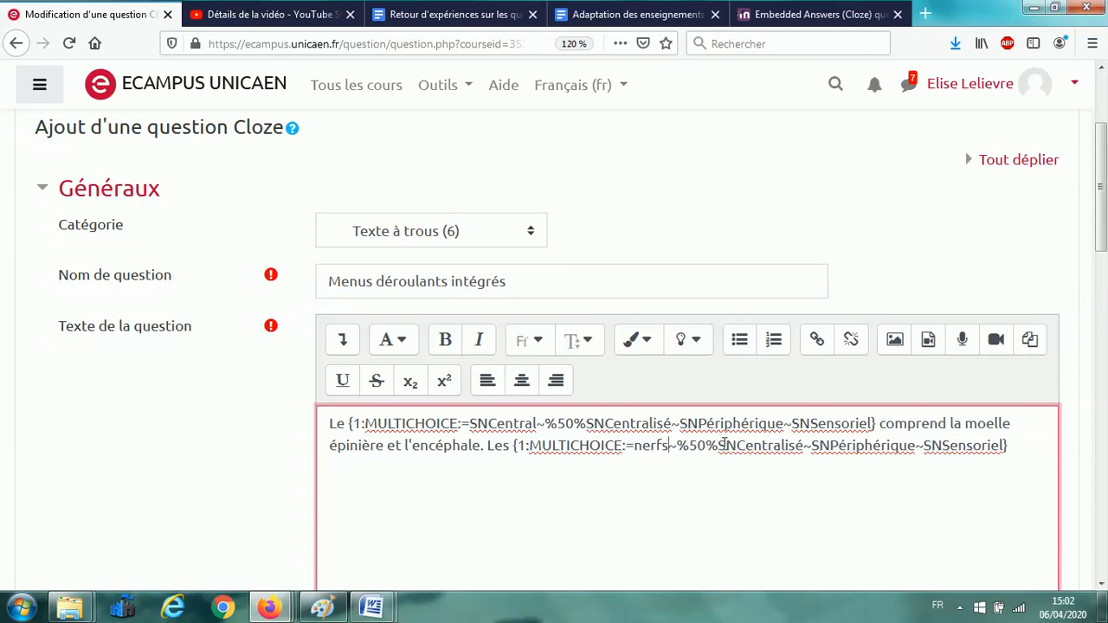
drag(725, 445, 804, 444)
key(BackSpace)
key(BackSpace)
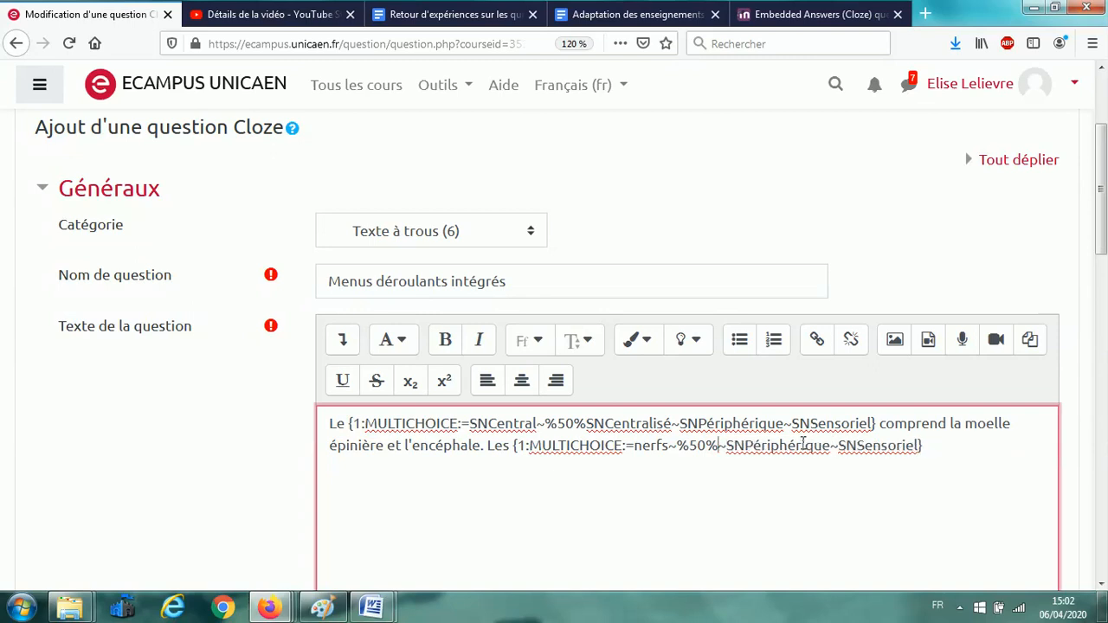
text(axones)
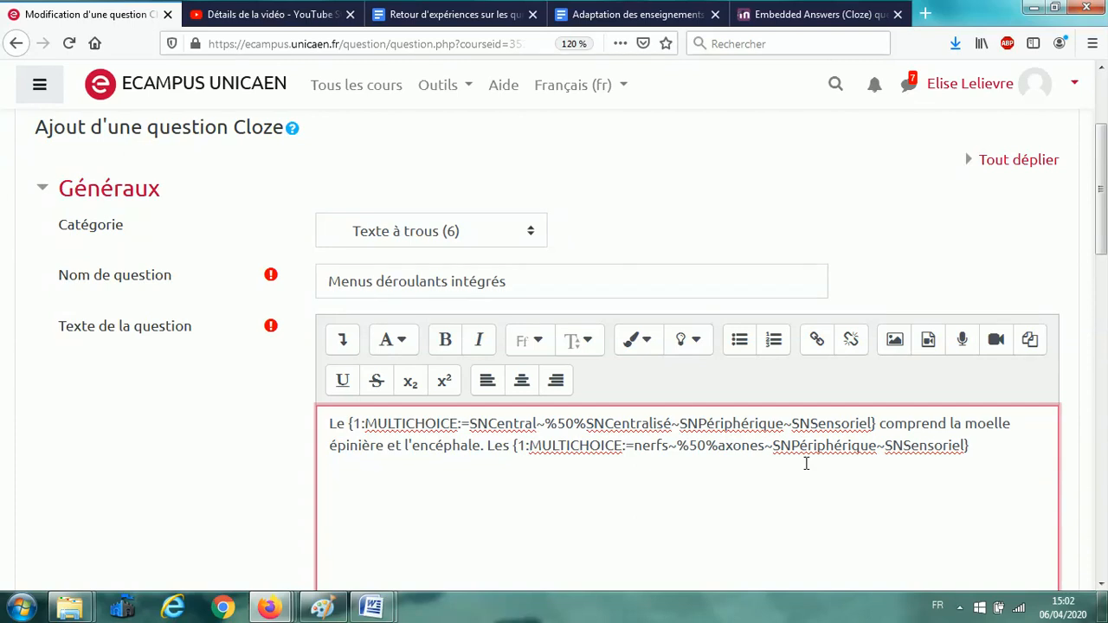
Change the two wrong answers of the second MULTICHOICE code to "ganglions" and "vaisseaux sanguins".
drag(775, 445, 876, 445)
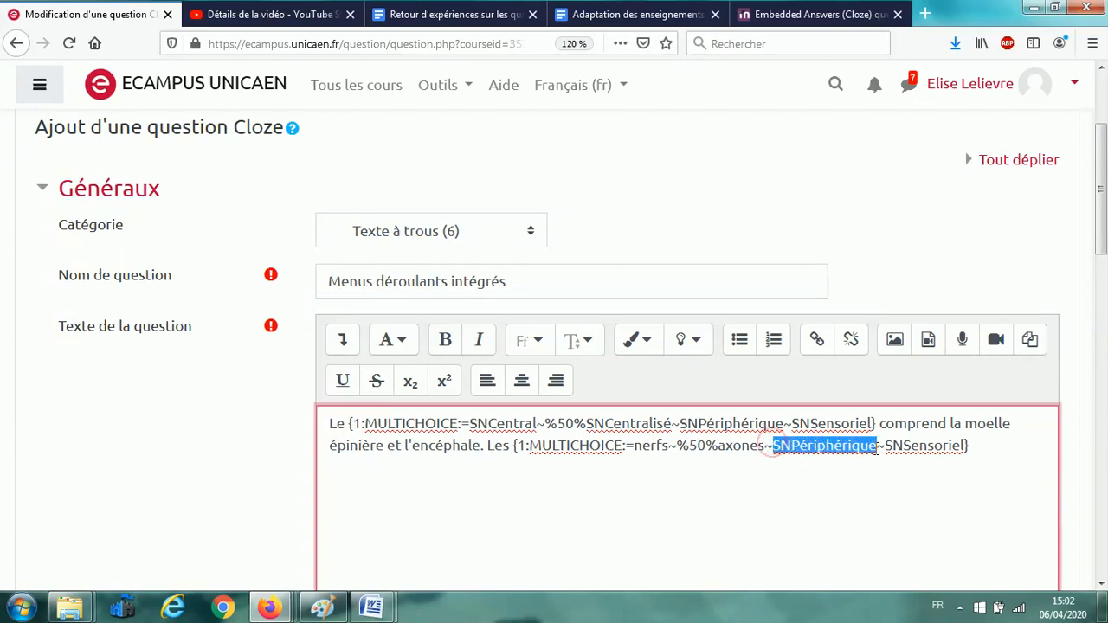
text(ganglions)
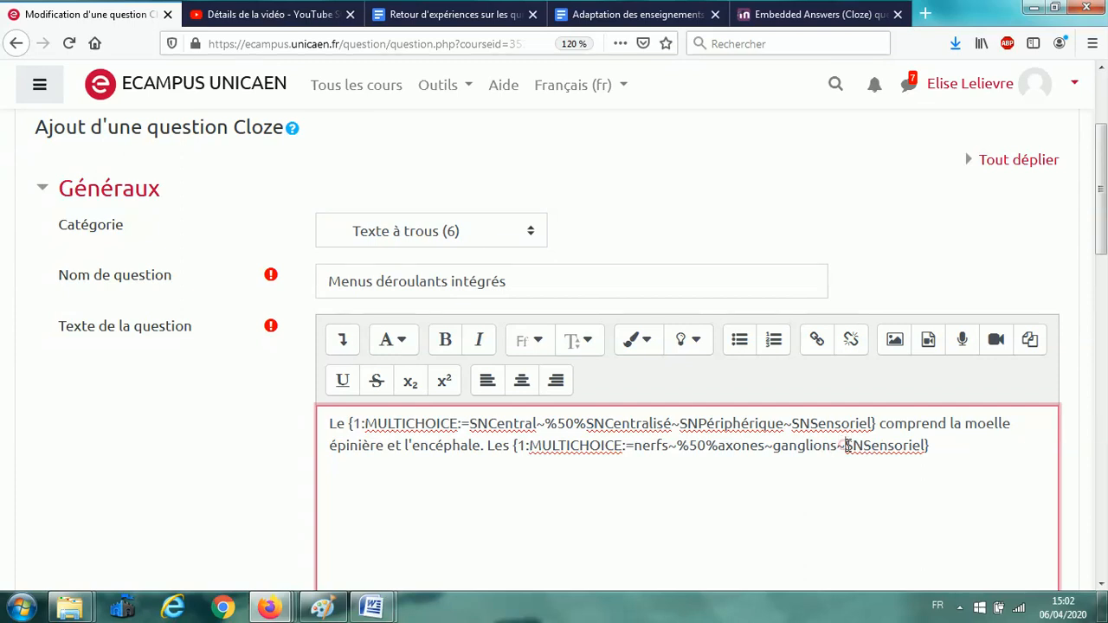
drag(845, 445, 925, 448)
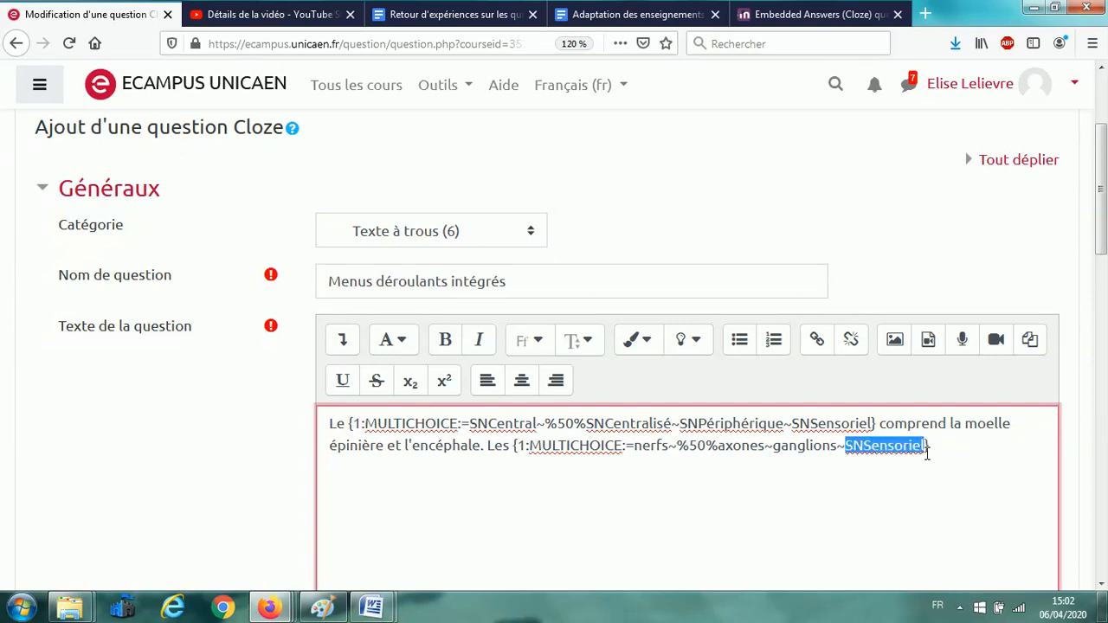
text(vaissa)
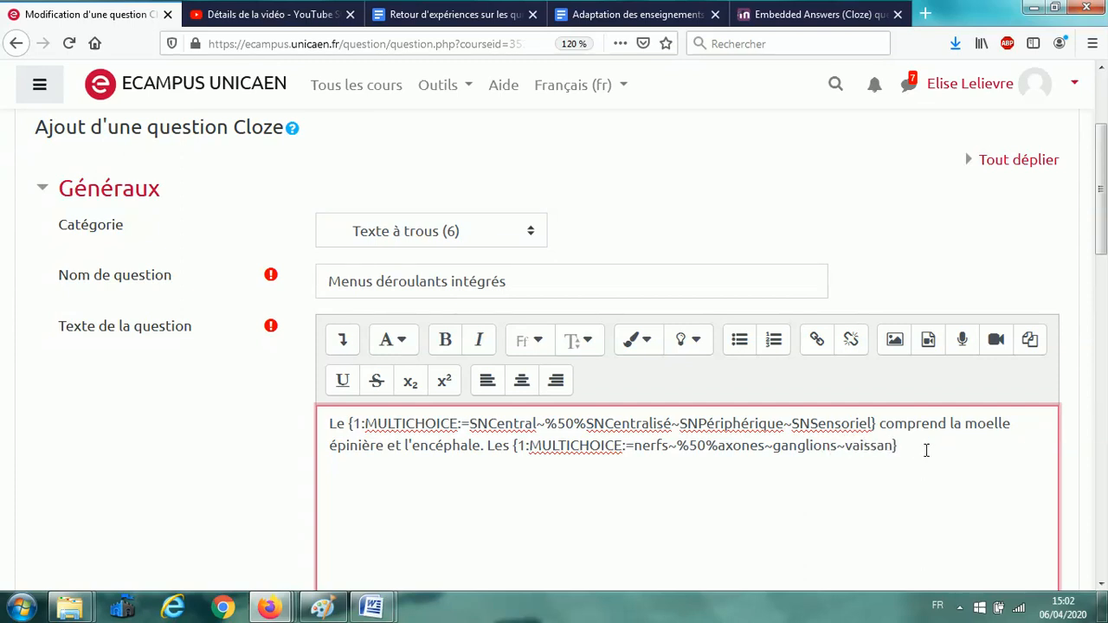
key(BackSpace)
text(eaux sanguins)
Complete the second sentence after the code with "transmettent l'information électrique aux muscles.".
scroll(981, 283, down, 3)
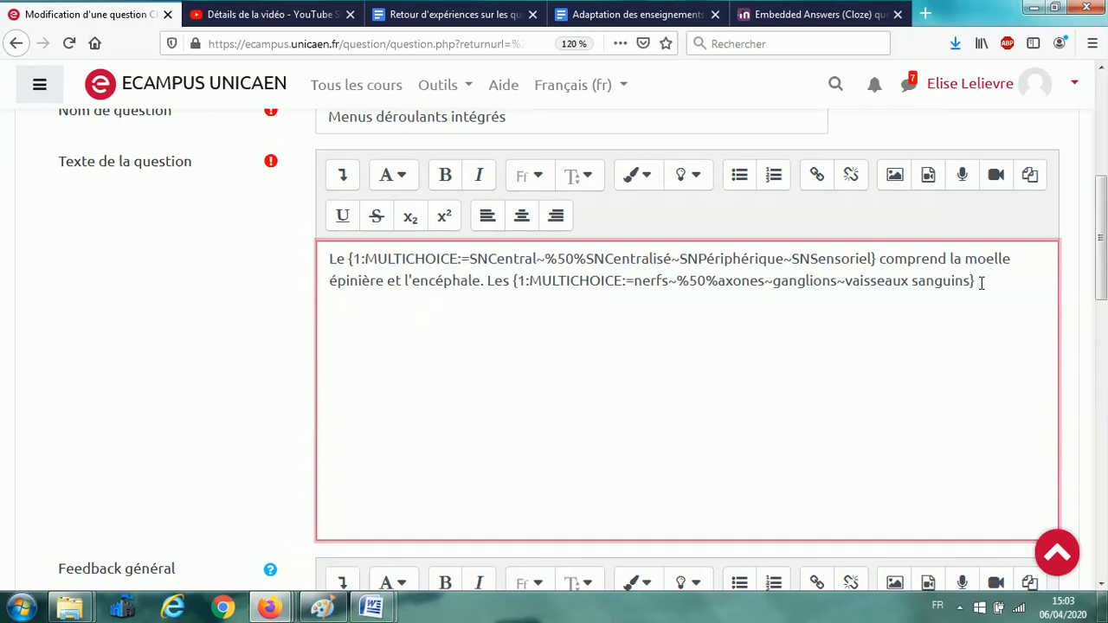
text(transmettent l'in)
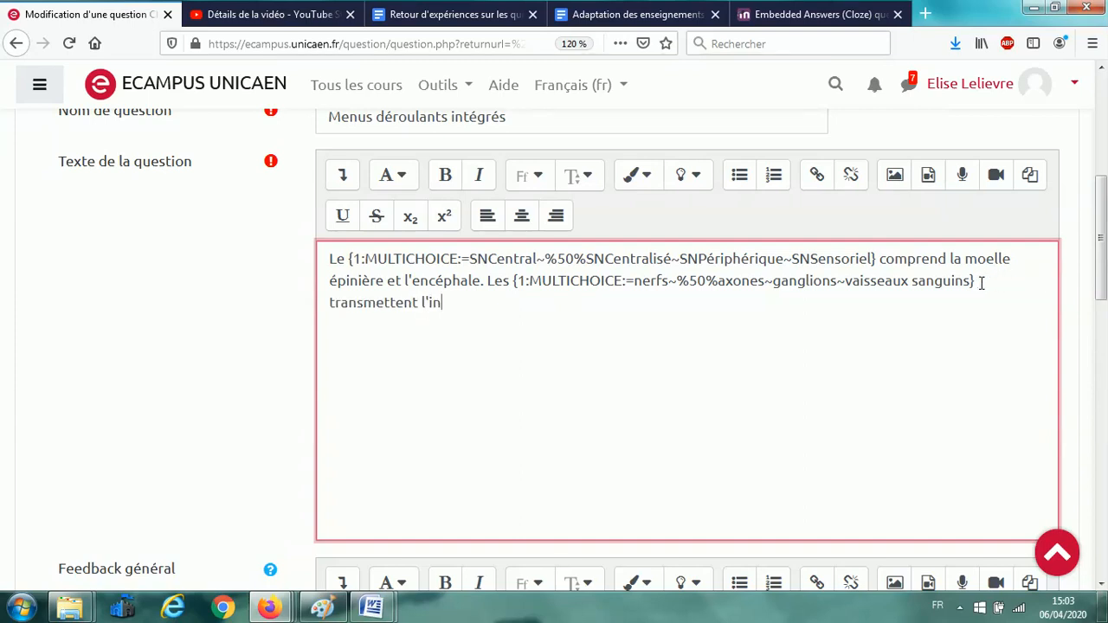
text(formation élé)
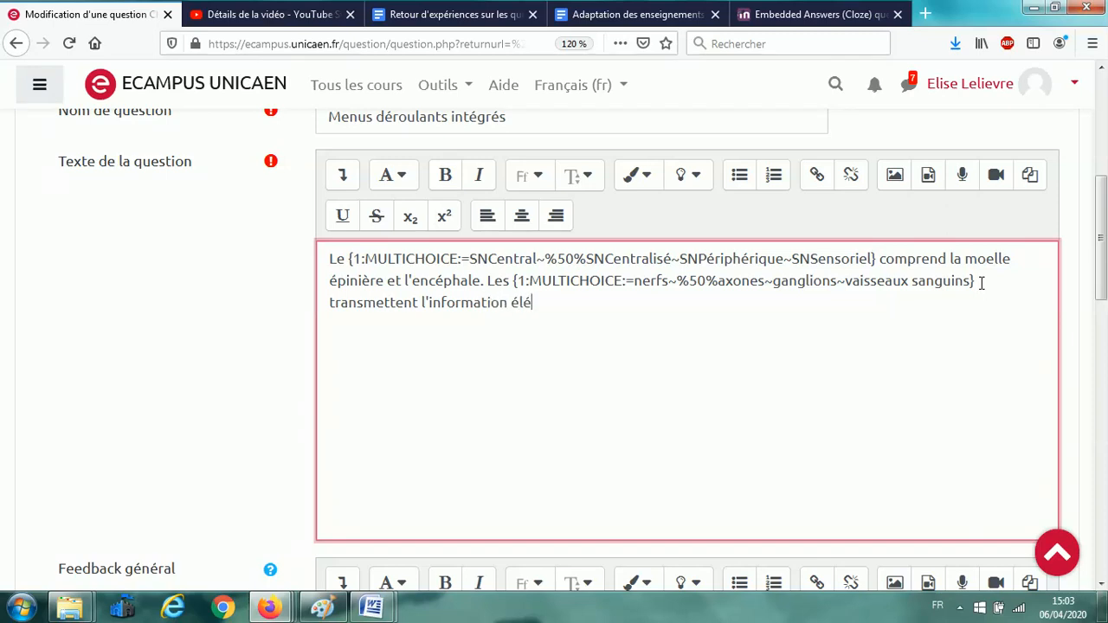
key(BackSpace)
text(ectrique au cervea)
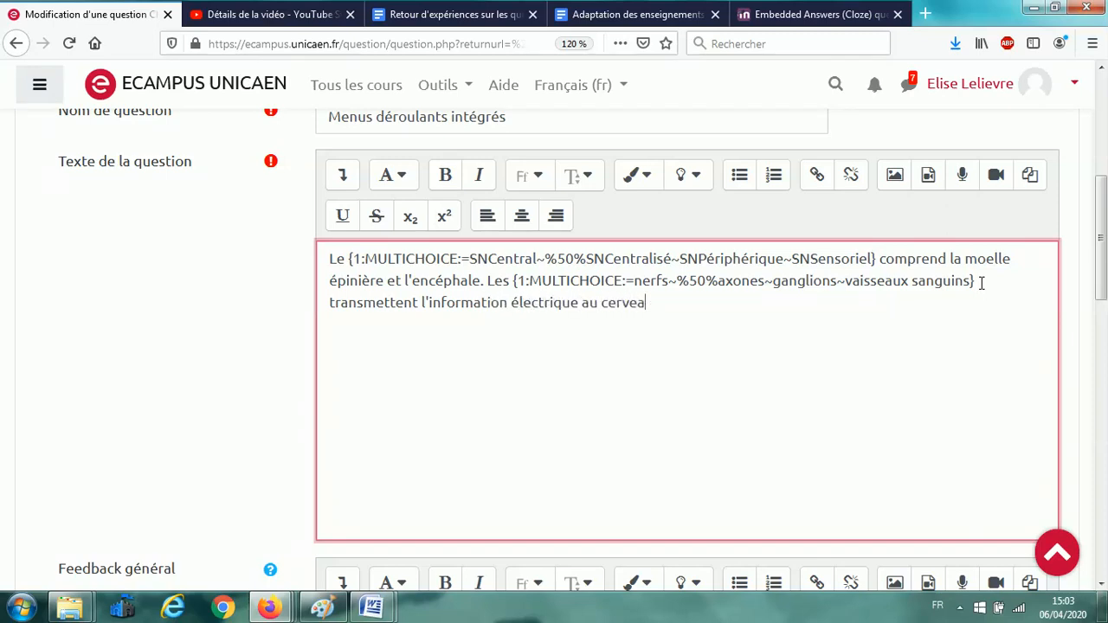
key(BackSpace)
key(BackSpace)
key(BackSpace)
key(BackSpace)
key(BackSpace)
key(BackSpace)
text(muscles.)
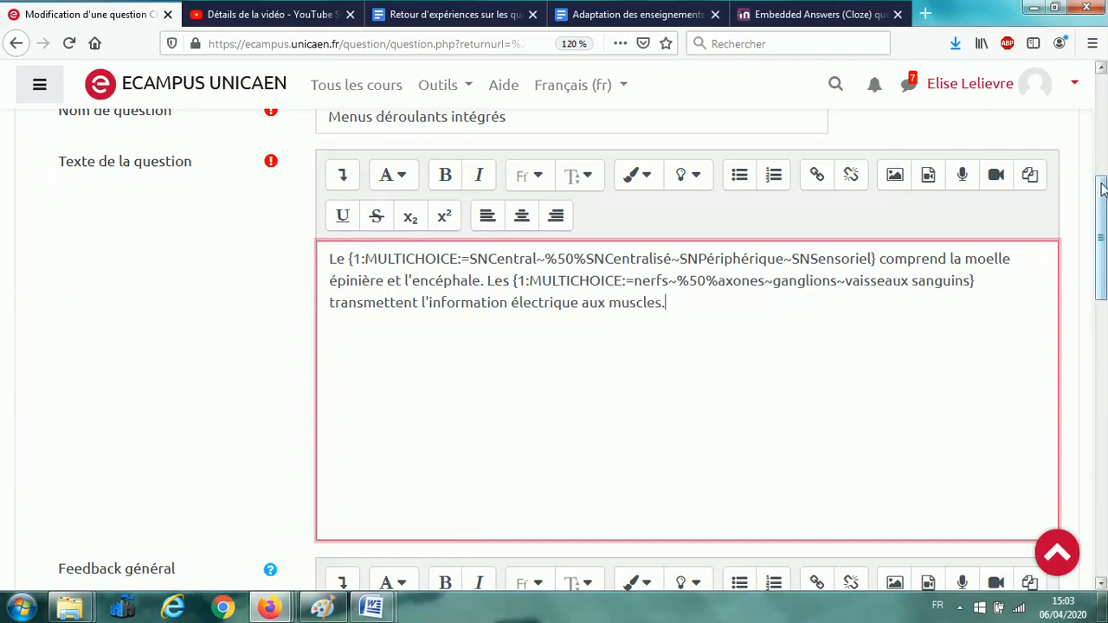
Save the Cloze question and open the preview of "Menus déroulants intégrés" from the question list.
drag(1101, 238, 1103, 400)
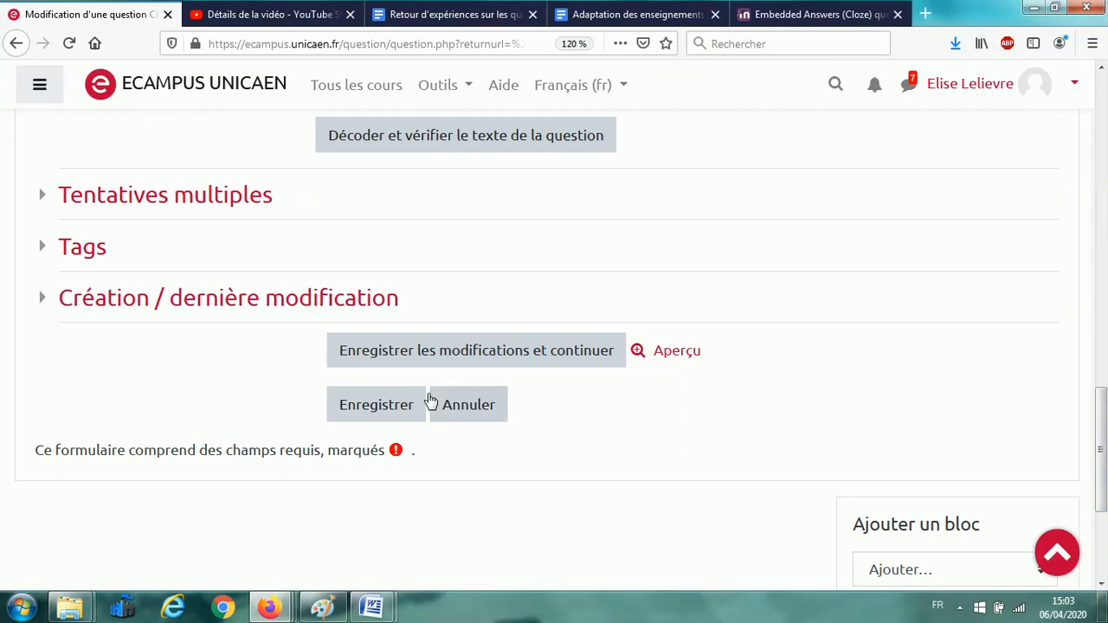
click(403, 402)
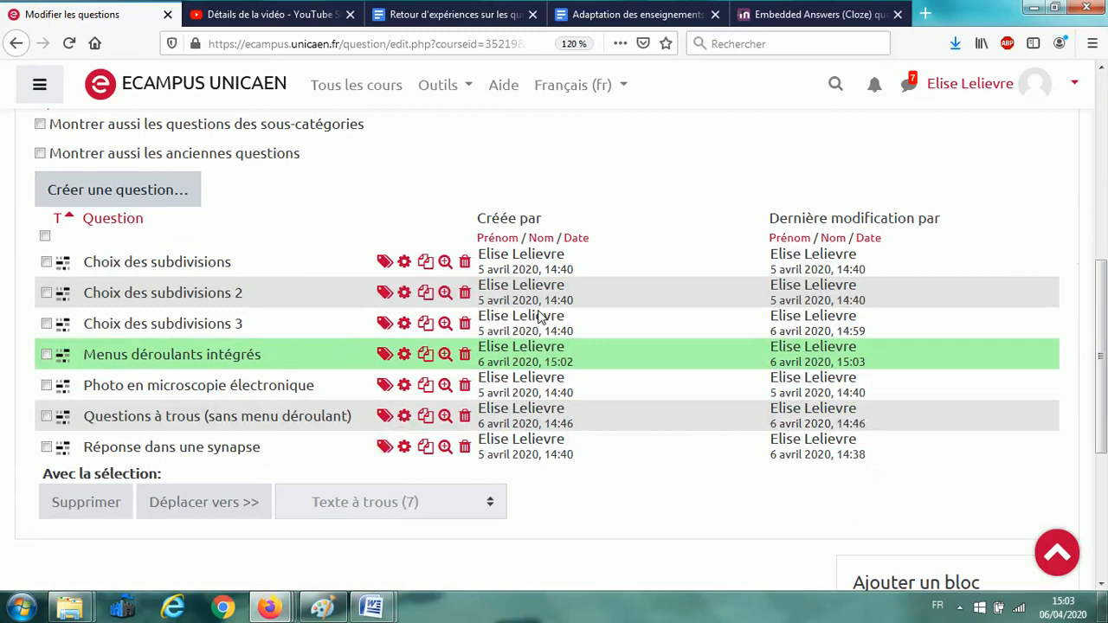
click(445, 354)
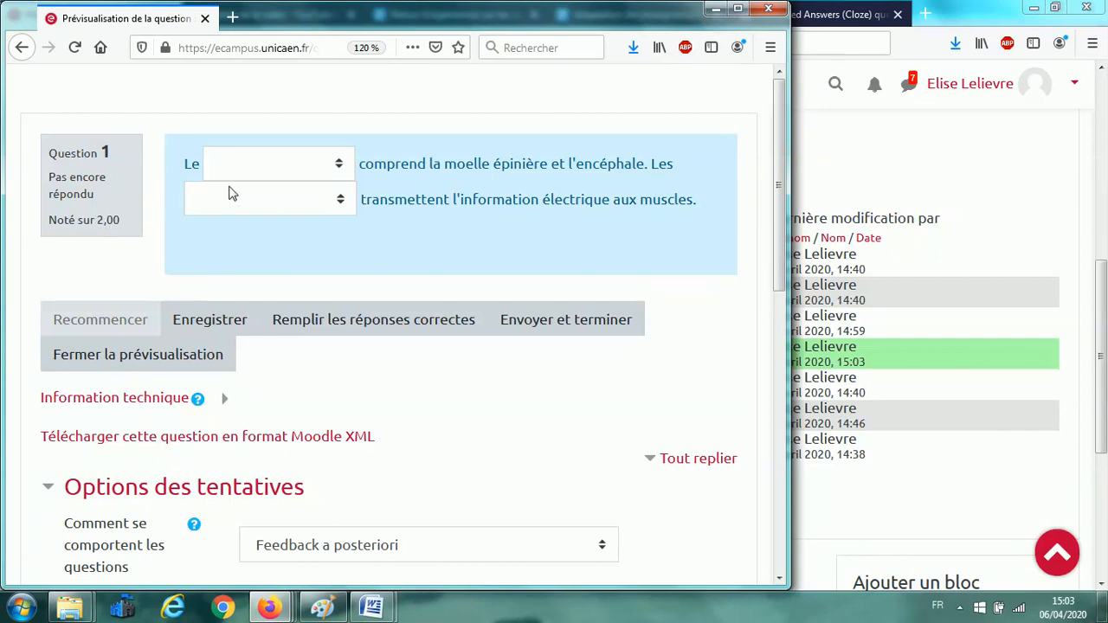
Test the preview by choosing "SNCentral" and "nerfs" in the two drop-down menus and submitting the attempt.
click(339, 163)
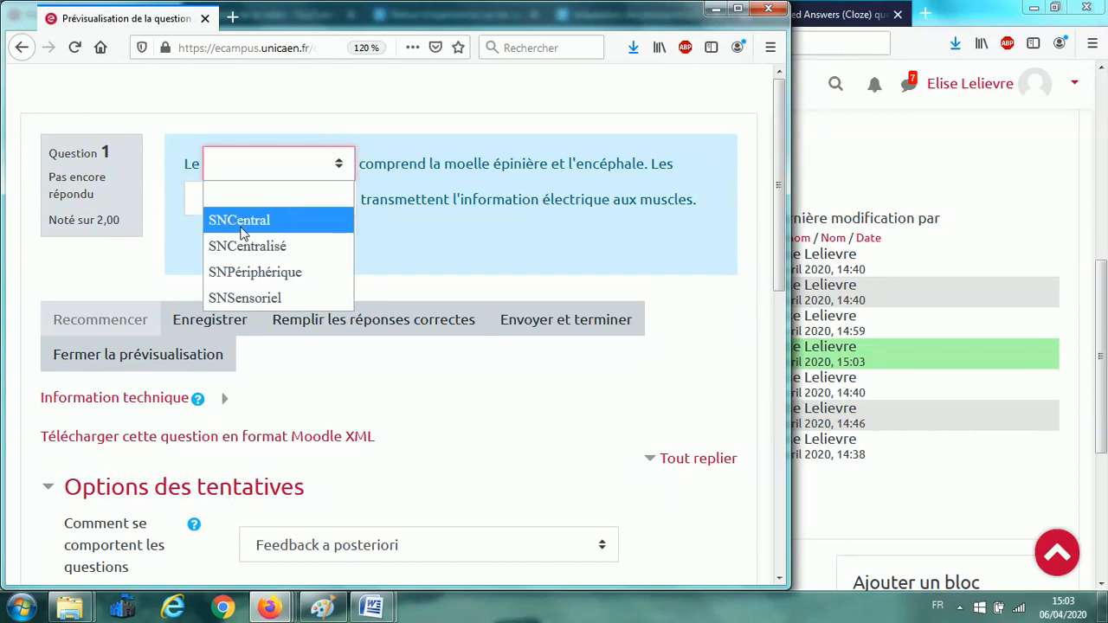
click(242, 227)
click(338, 198)
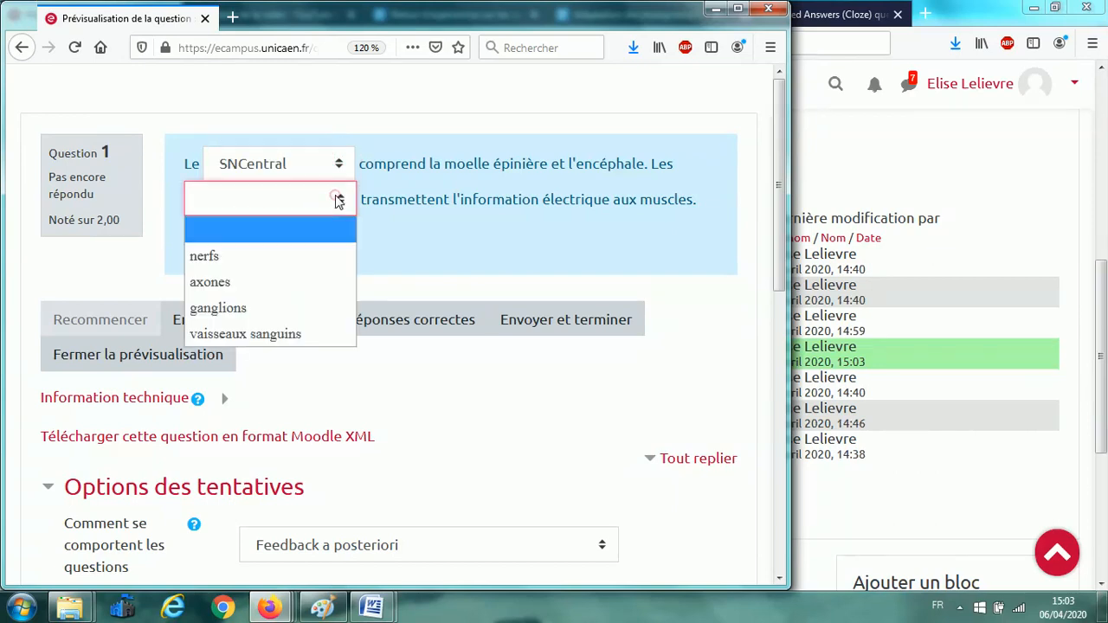
click(289, 257)
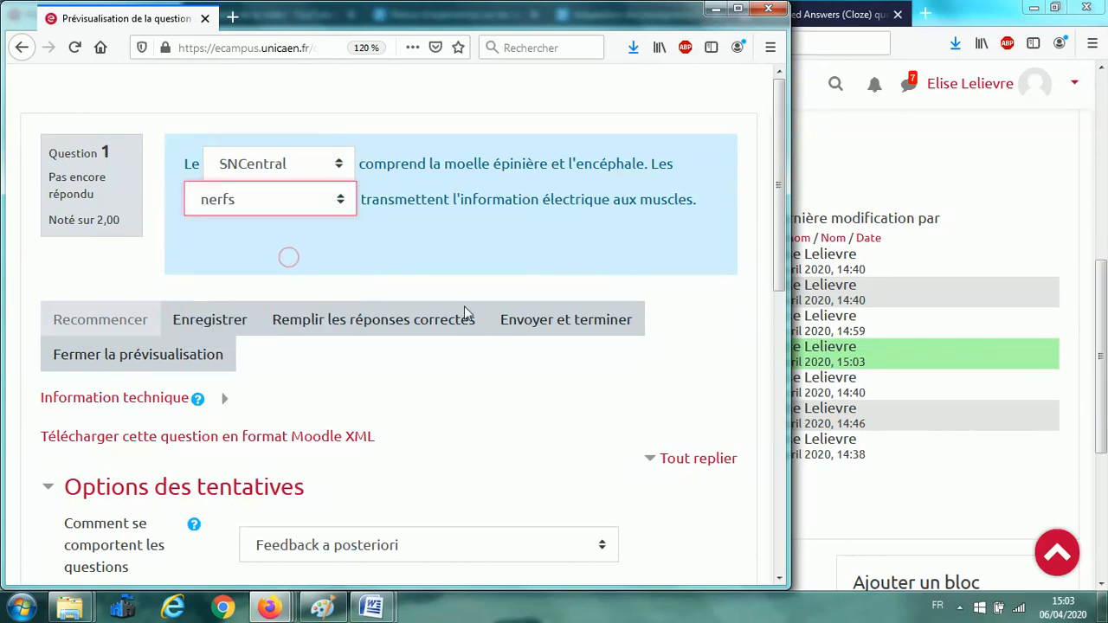
click(532, 332)
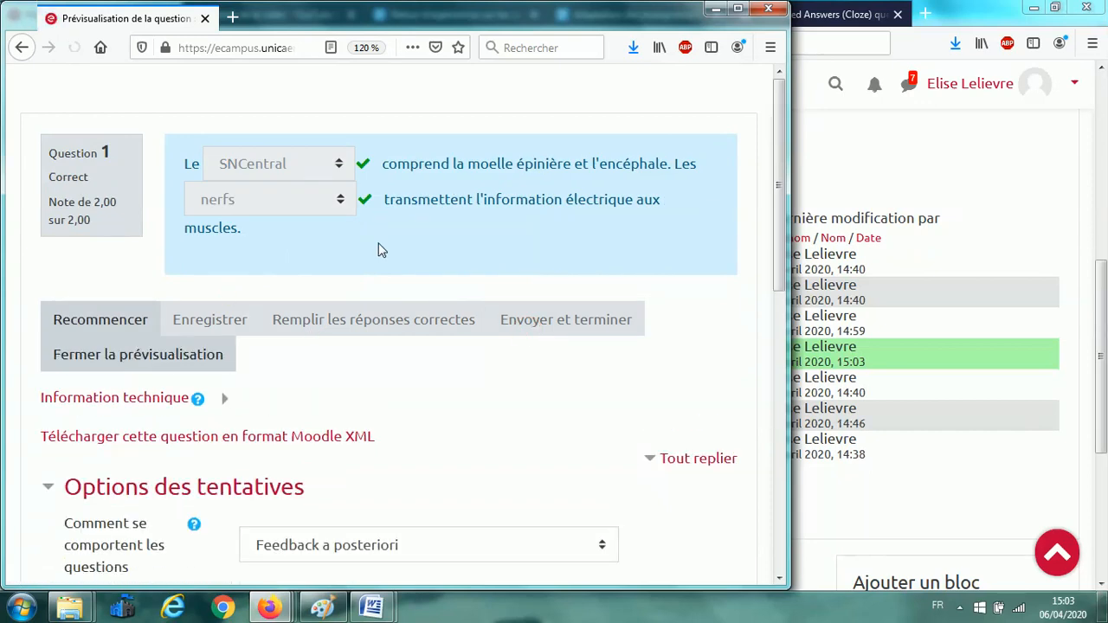
Restart the preview, choose the half-credit answers "SNCentralisé" and "axones", and submit the attempt.
click(114, 334)
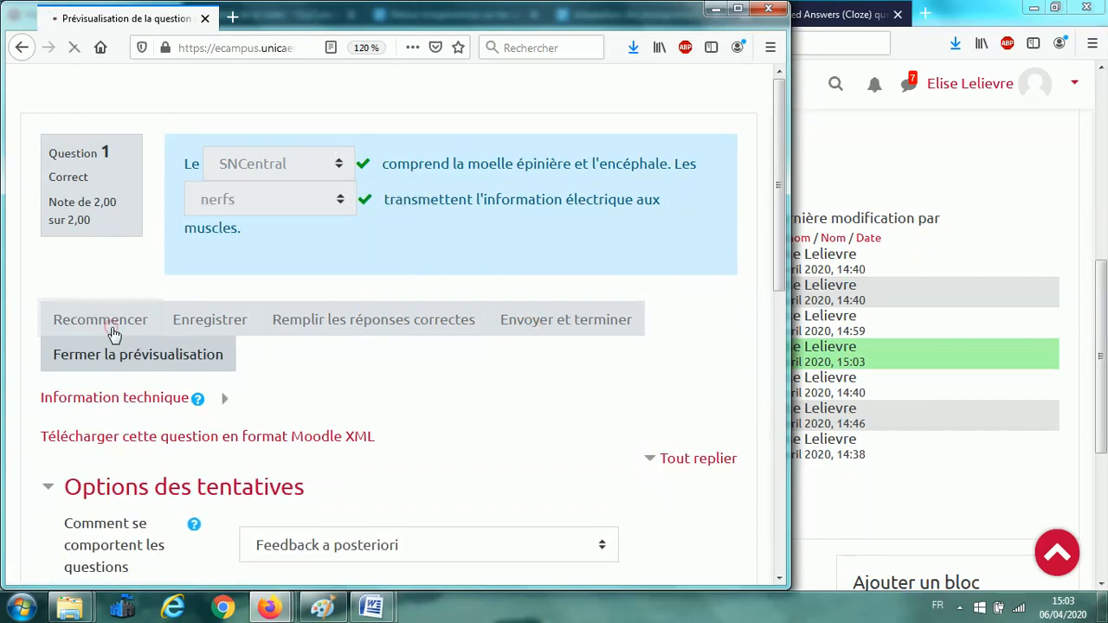
click(340, 169)
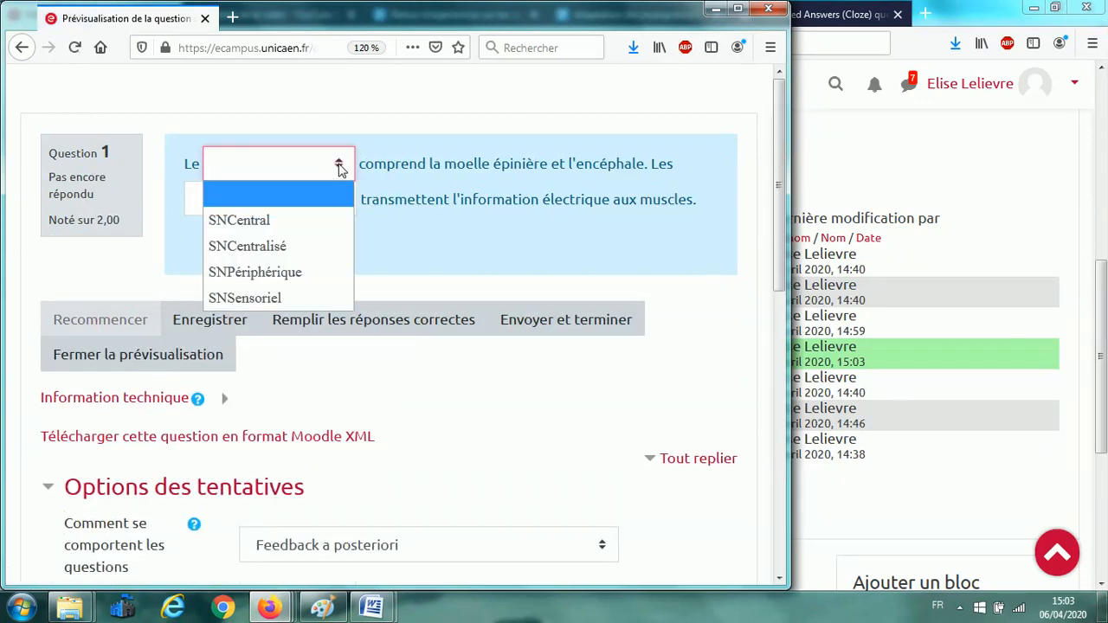
click(292, 249)
click(337, 199)
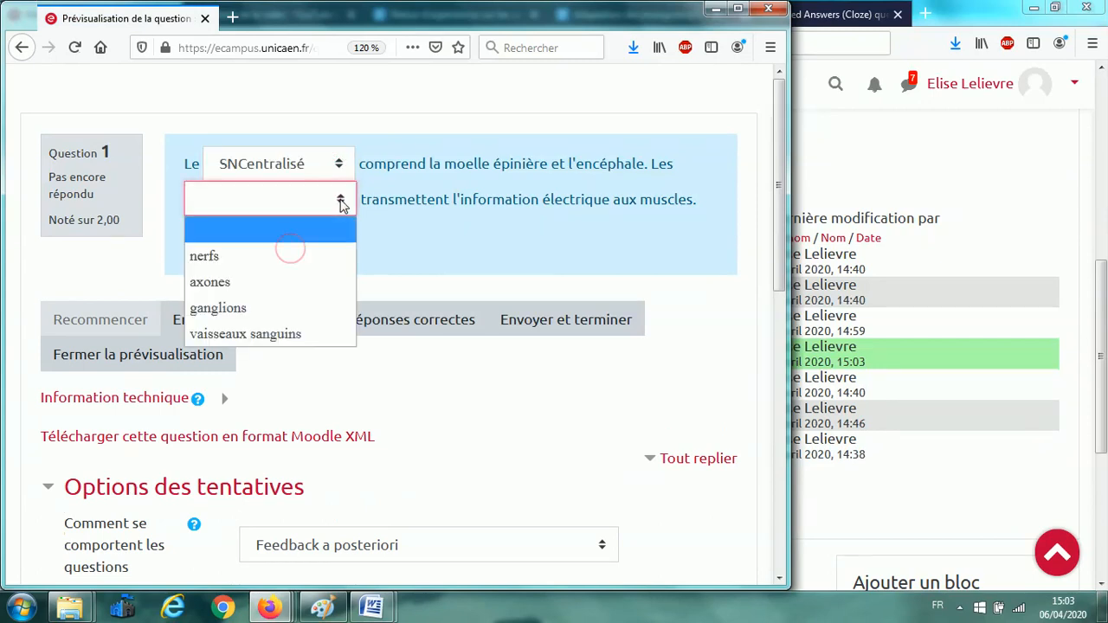
click(292, 283)
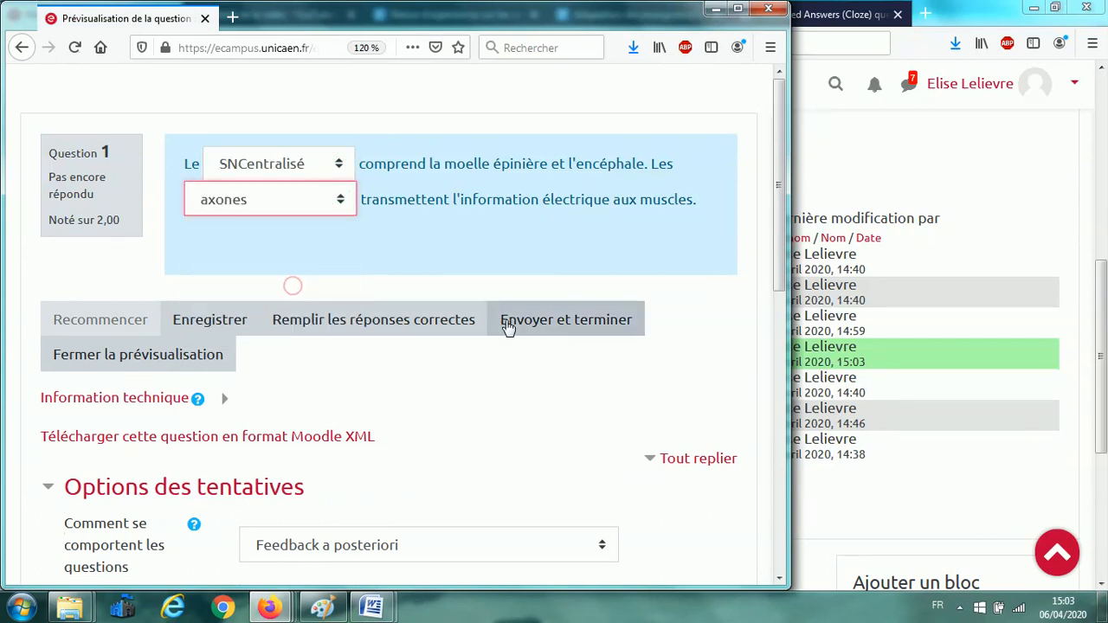
click(530, 320)
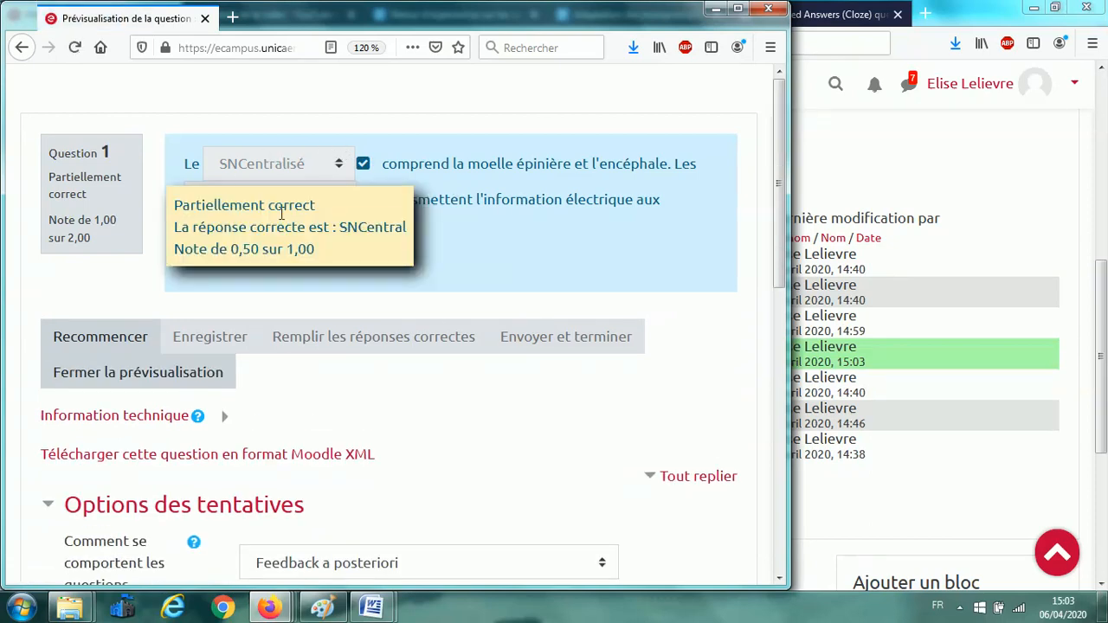
Restart the preview attempt, check the feedback on the first blank, and return to the question list.
click(102, 340)
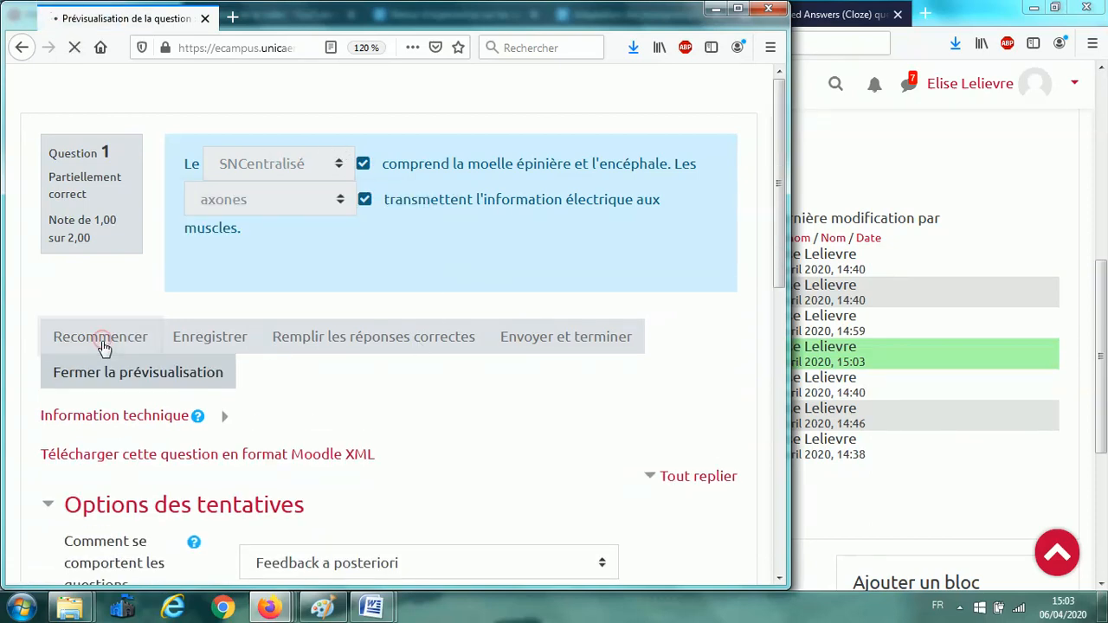
mouse_move(355, 161)
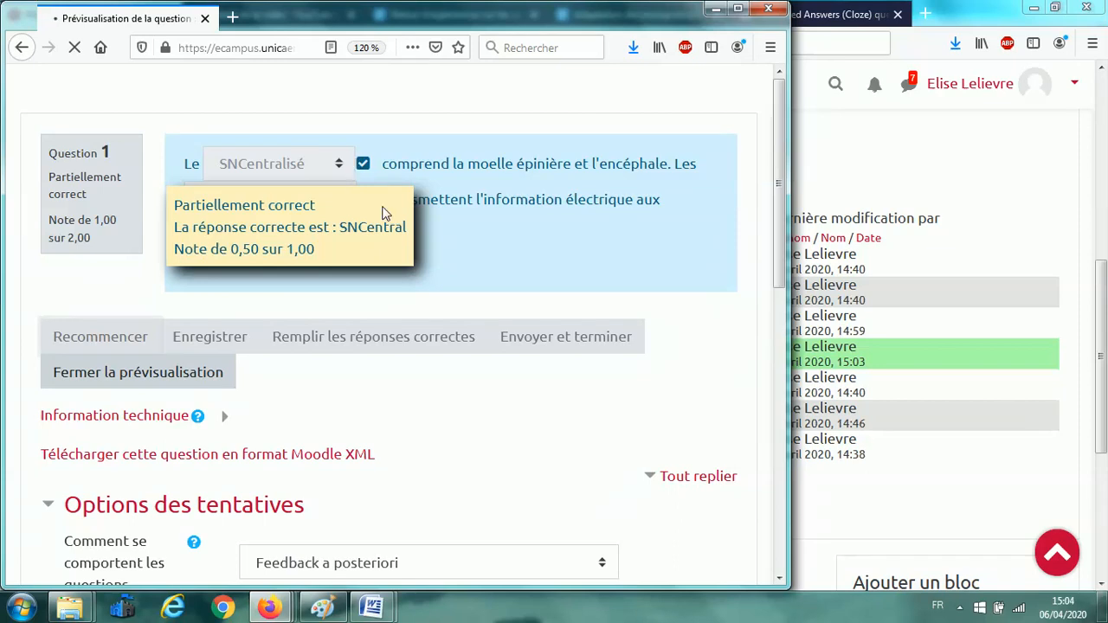
mouse_move(781, 104)
mouse_down()
mouse_move(781, 159)
mouse_move(782, 125)
mouse_up()
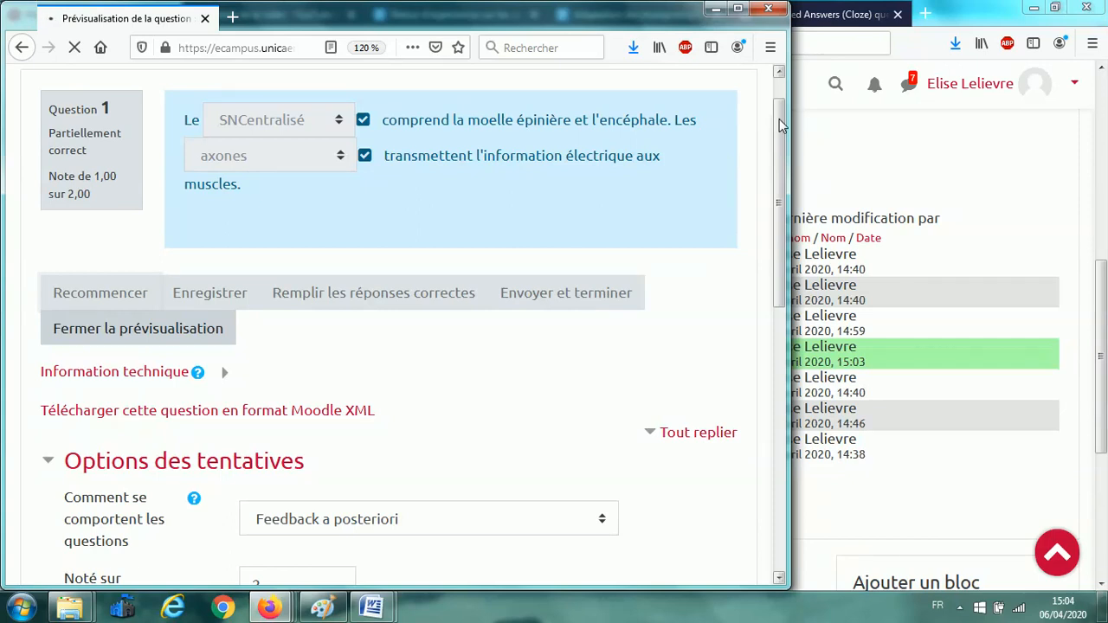
drag(778, 125, 766, 404)
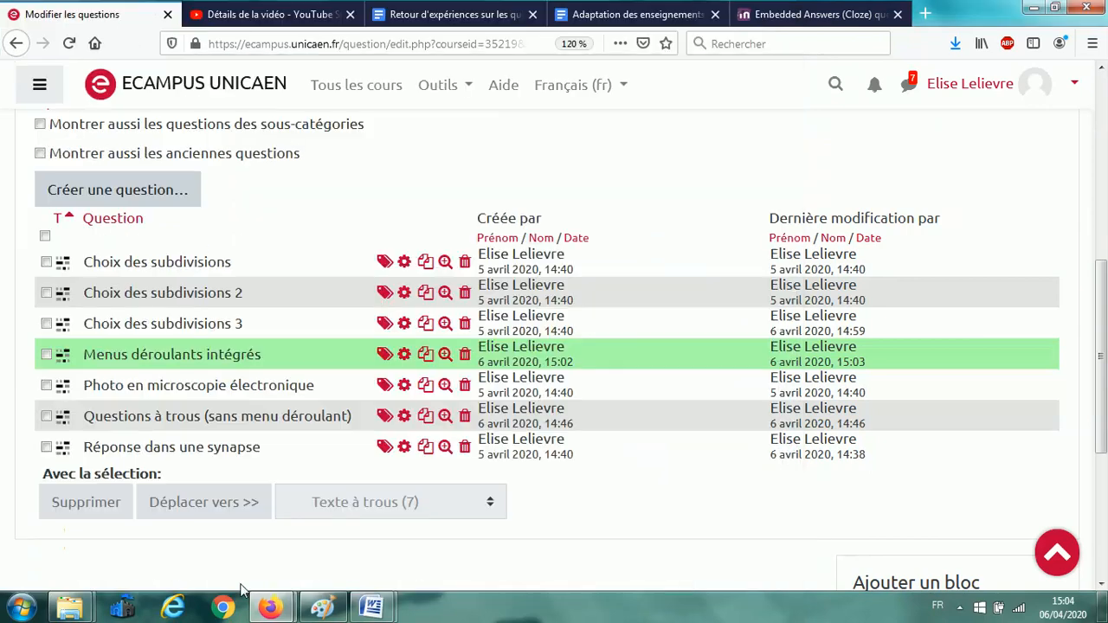